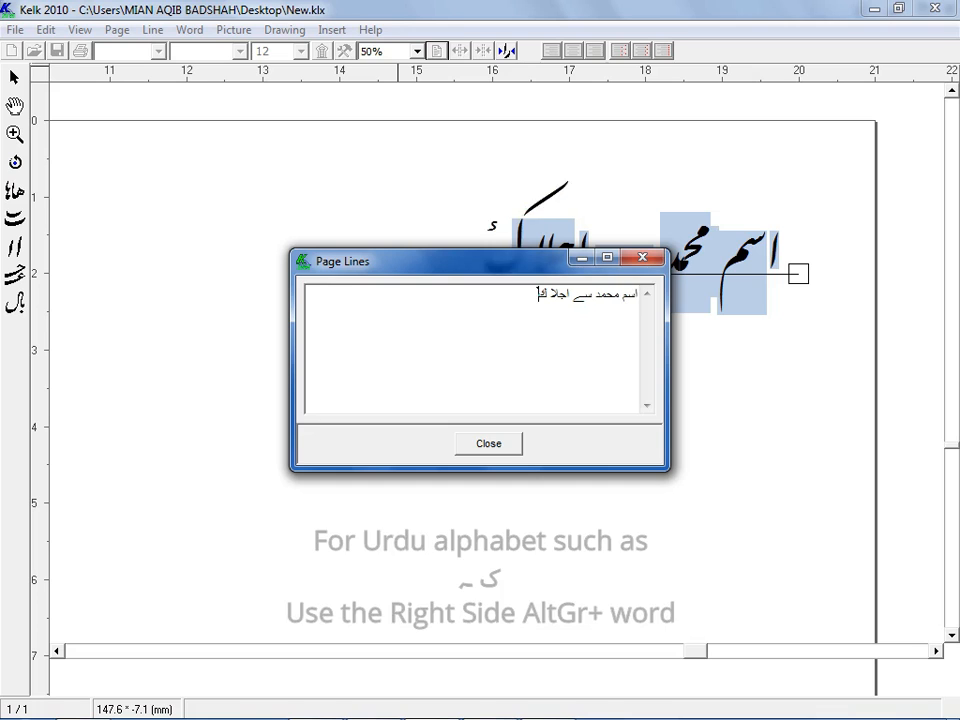
- Complete the first page line as اسم محمد سے اجلا کردے and add a second line reading قوت عشق سے ھر پست کو بالا کردے
key("BackSpace")
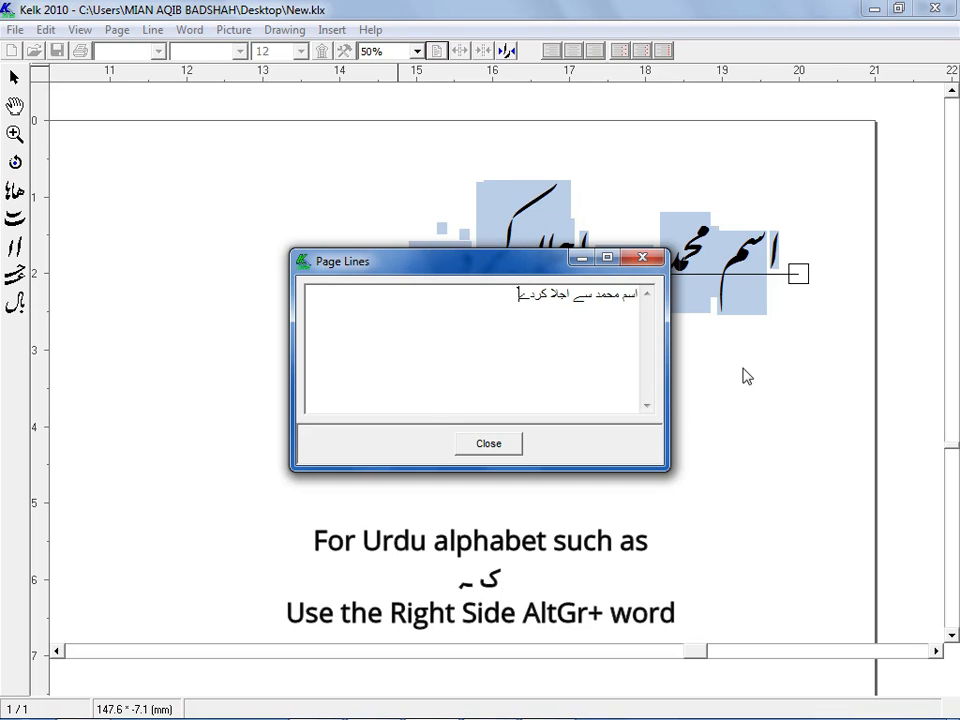
type("دے")
key("Return")
type("قوت")
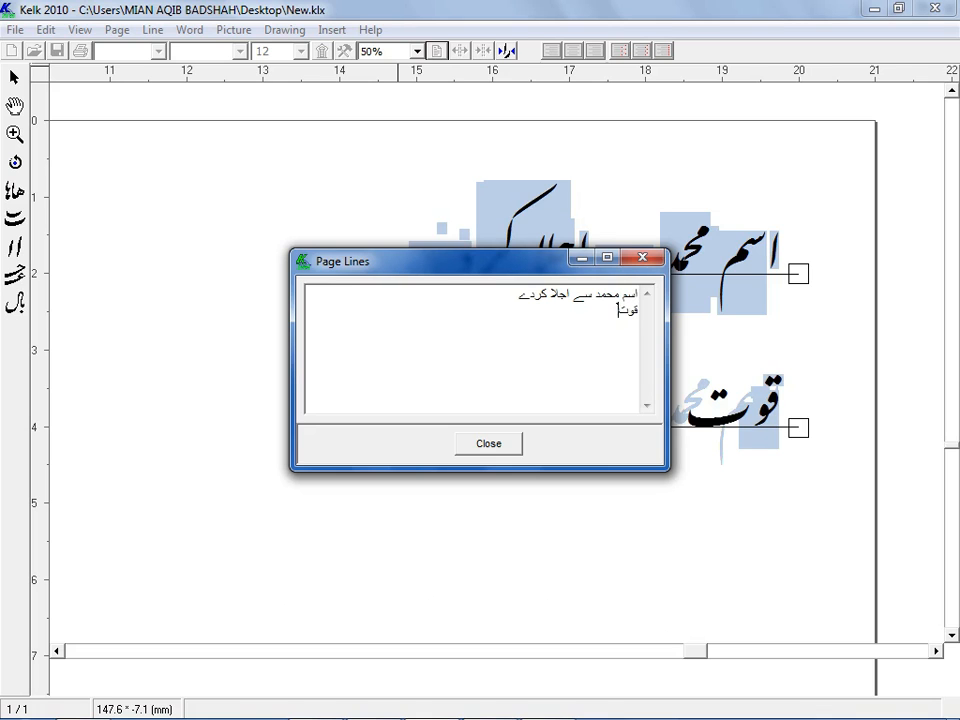
type(" عشق سے")
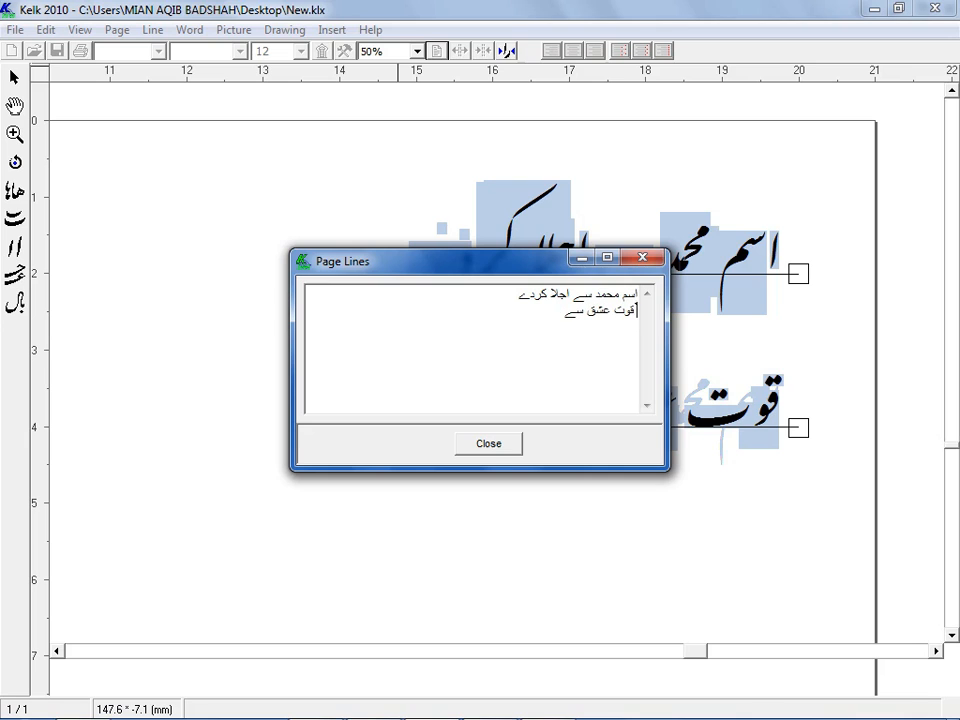
left_click_drag(549, 266, 524, 490)
type("ق سے ھ ہ")
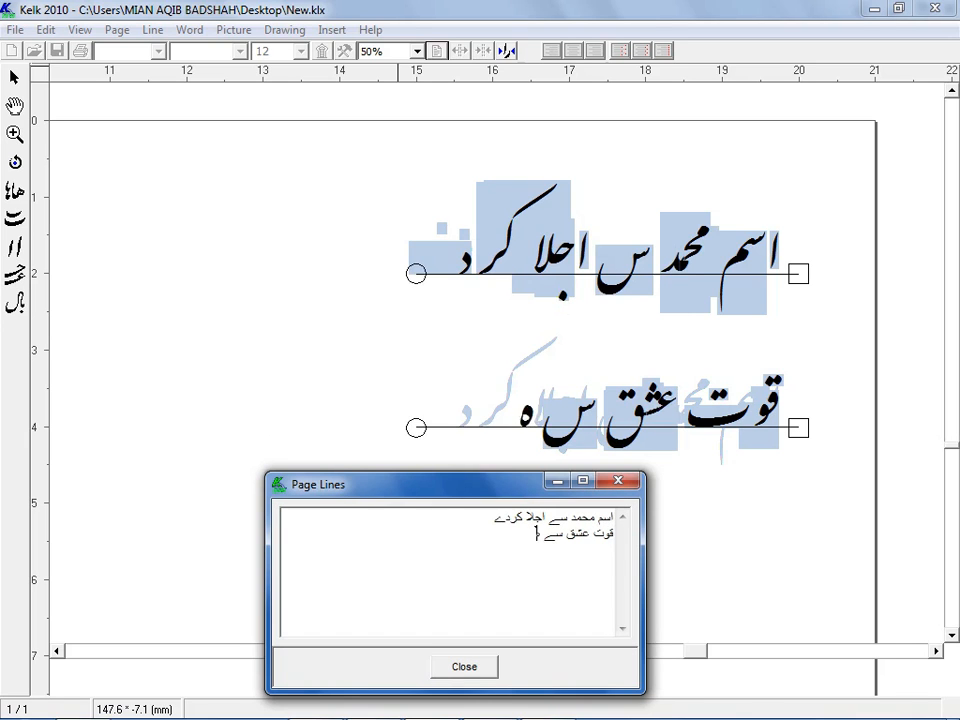
type("ر پ")
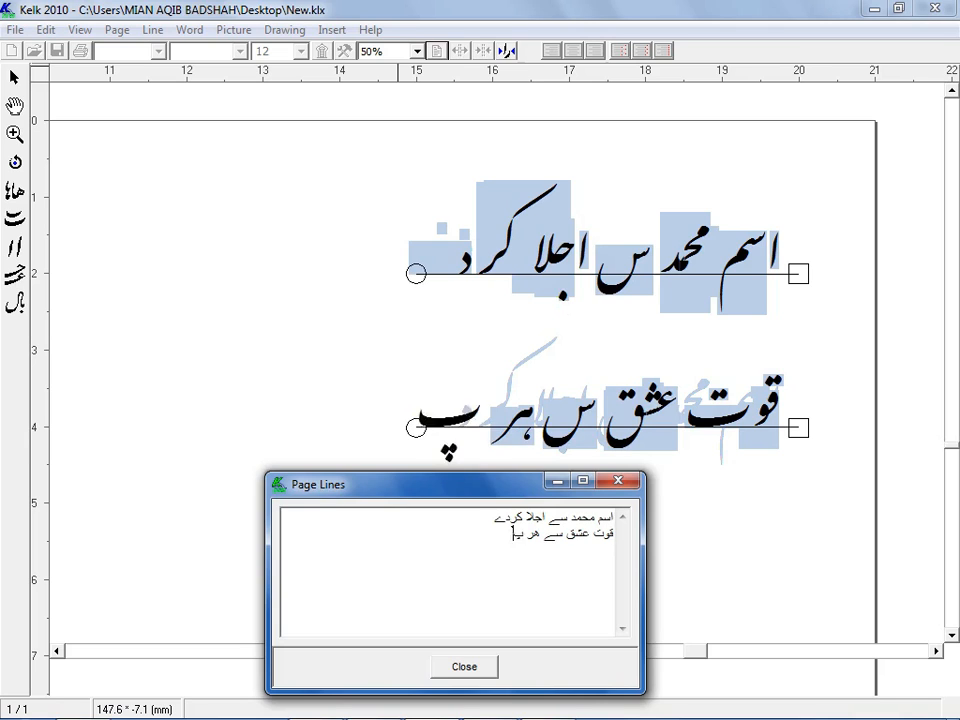
type("ست کو")
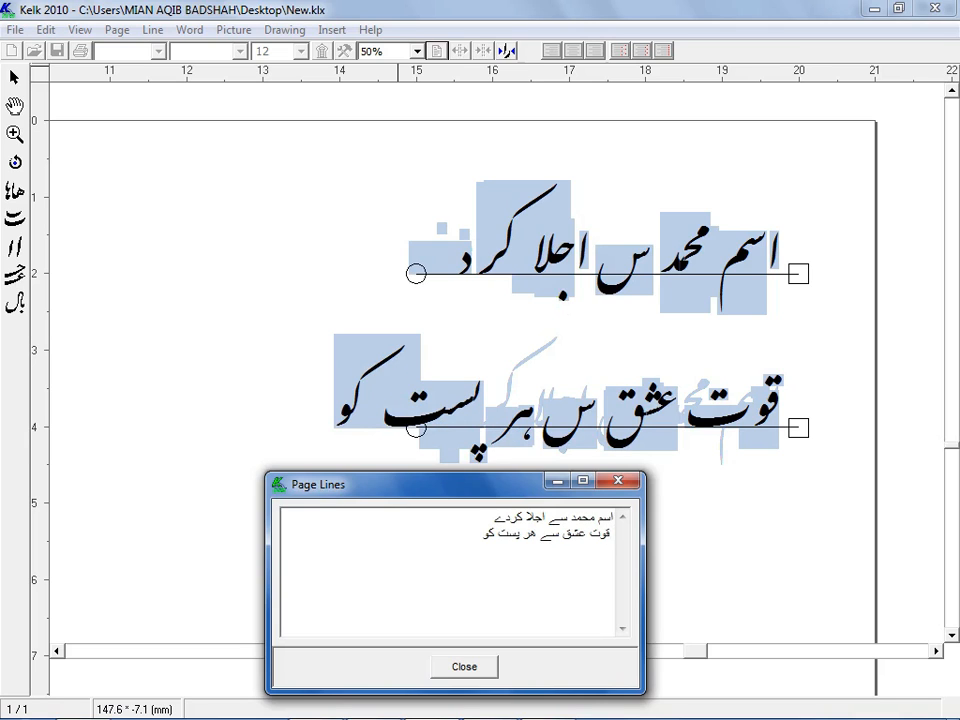
type(" بالا")
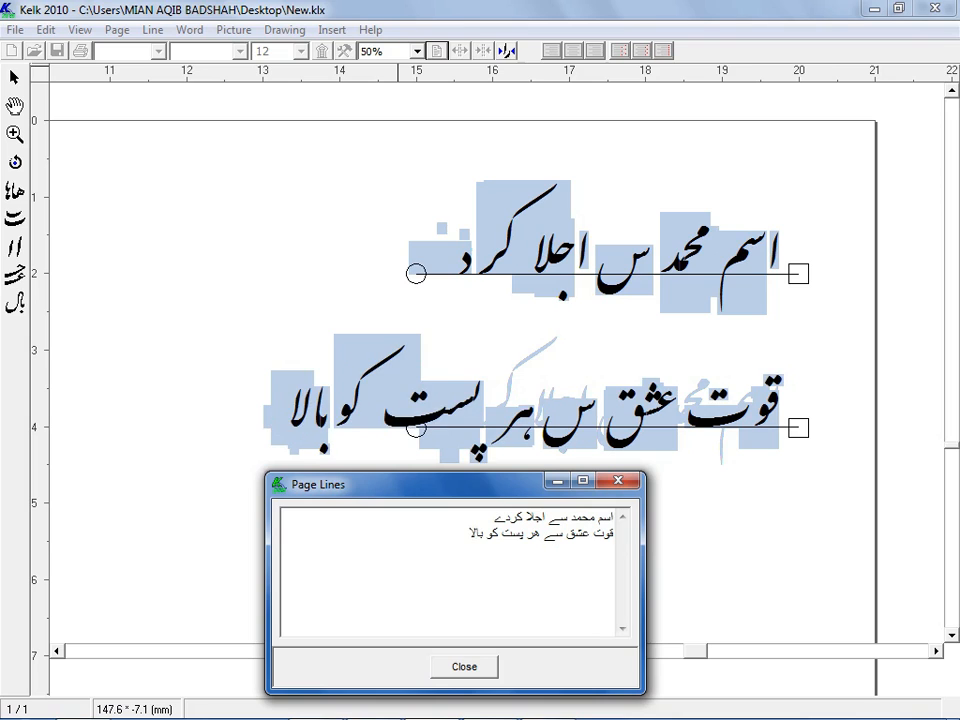
type(" کردے")
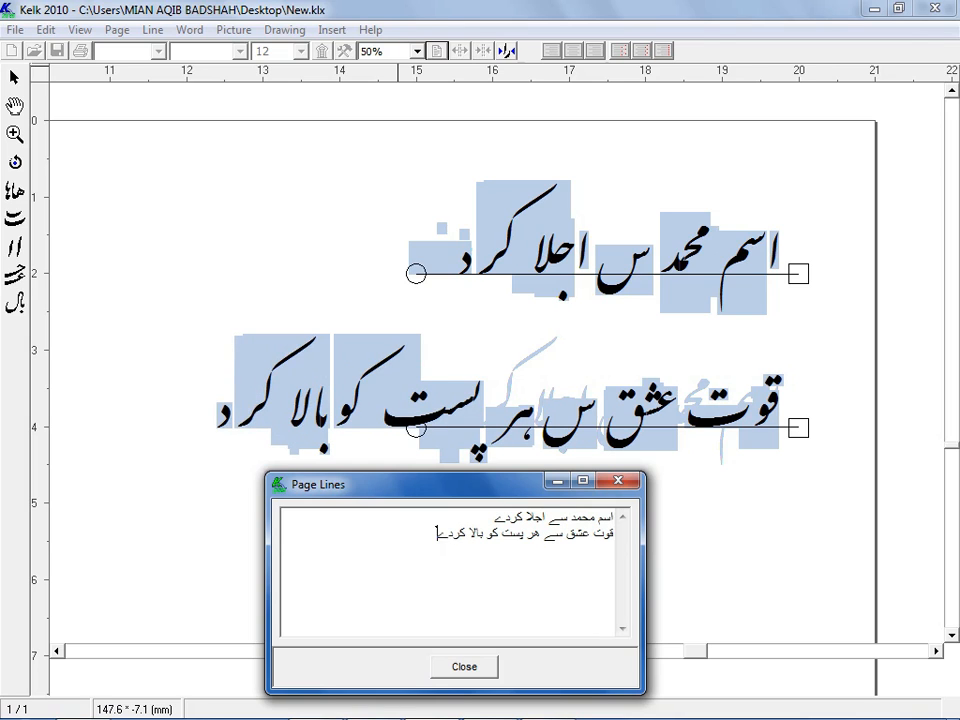
left_click(460, 667)
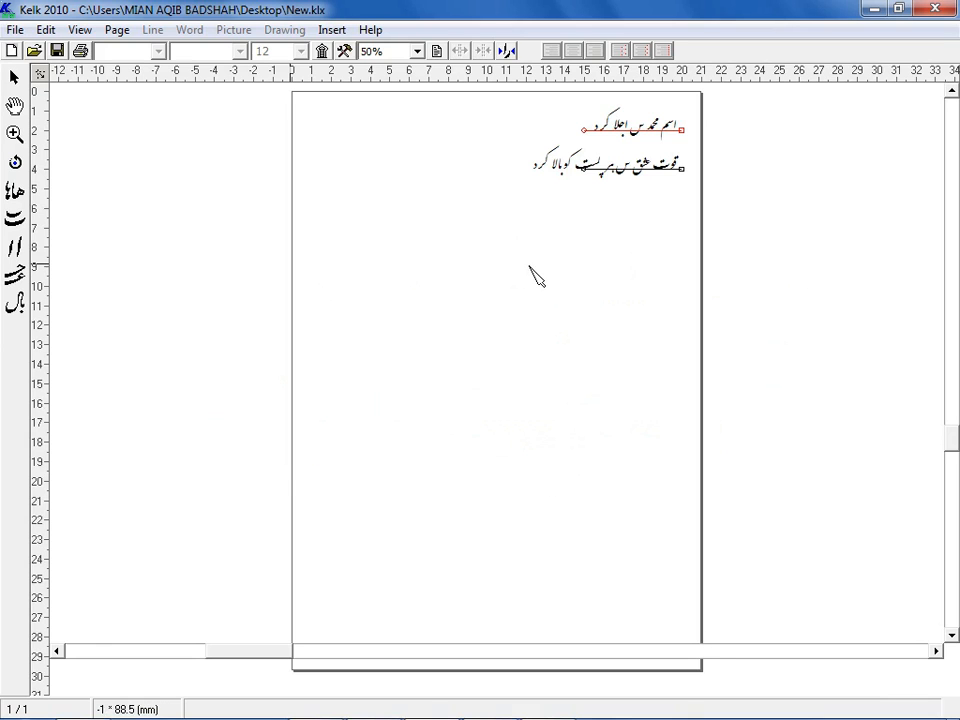
- Set the font style of the first text line to Lahori and apply it
left_click_drag(291, 264, 377, 716)
left_click(14, 137)
left_click_drag(743, 206, 498, 94)
left_click(11, 56)
left_click(587, 312)
left_click(14, 78)
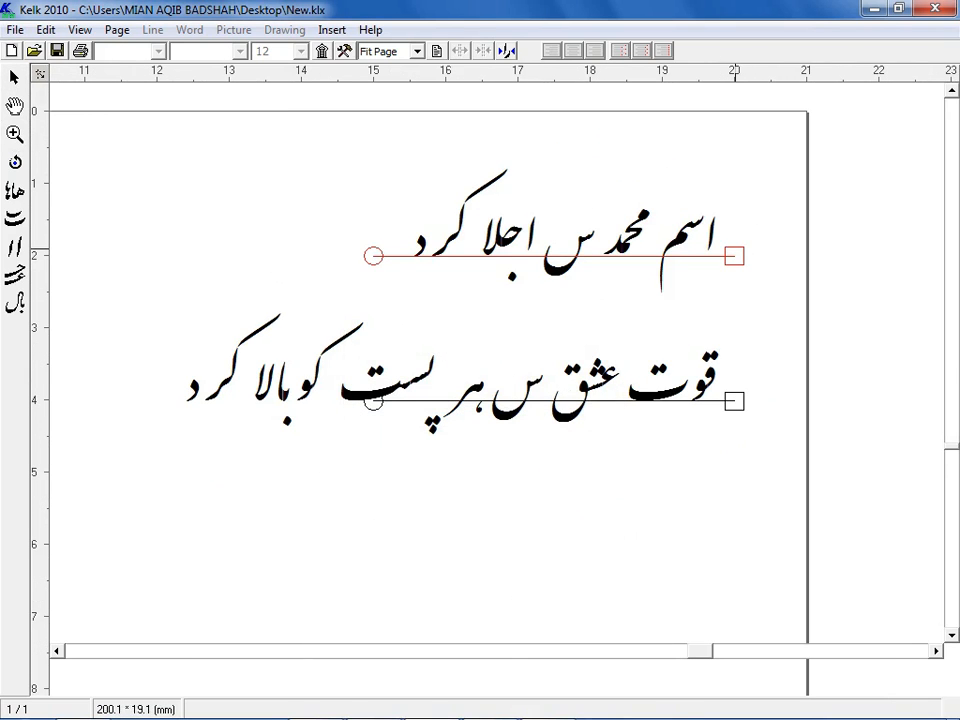
left_click(753, 255)
right_click(856, 396)
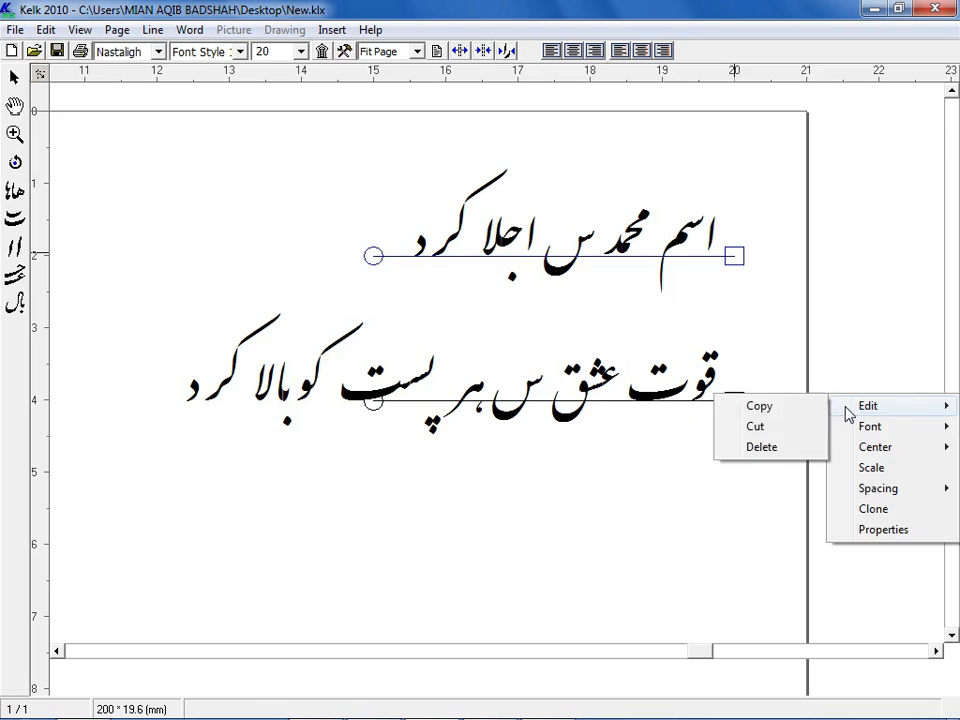
left_click(838, 529)
left_click(634, 302)
scroll(630, 304, "down", 3)
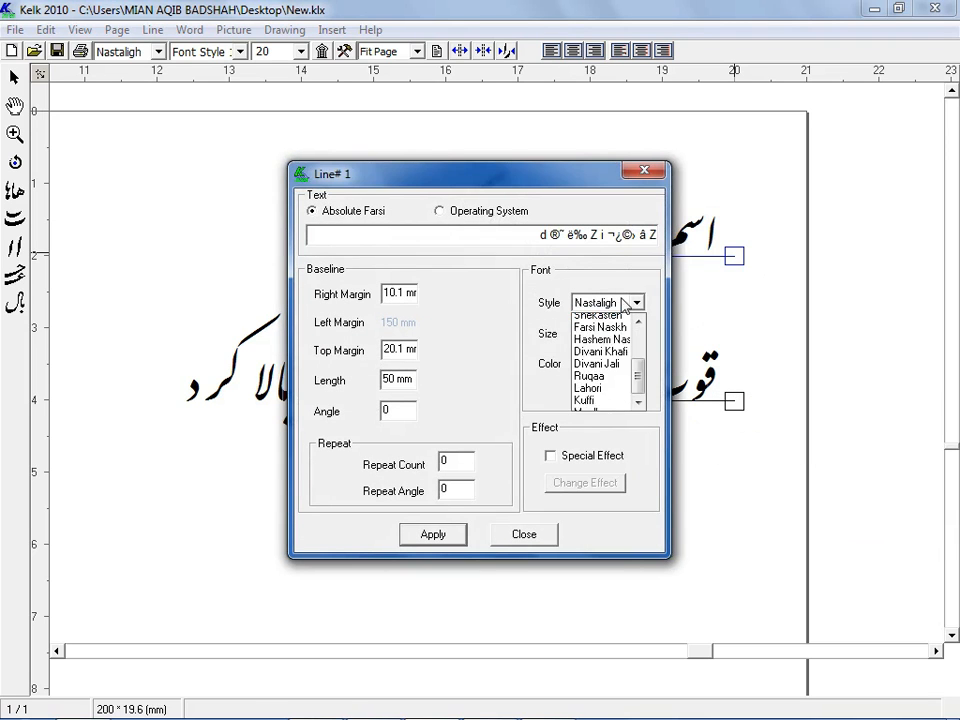
left_click(614, 378)
left_click(452, 536)
left_click(546, 536)
- Try to add ے after س in the first line's page text
left_click(15, 107)
left_click_drag(441, 191, 536, 208)
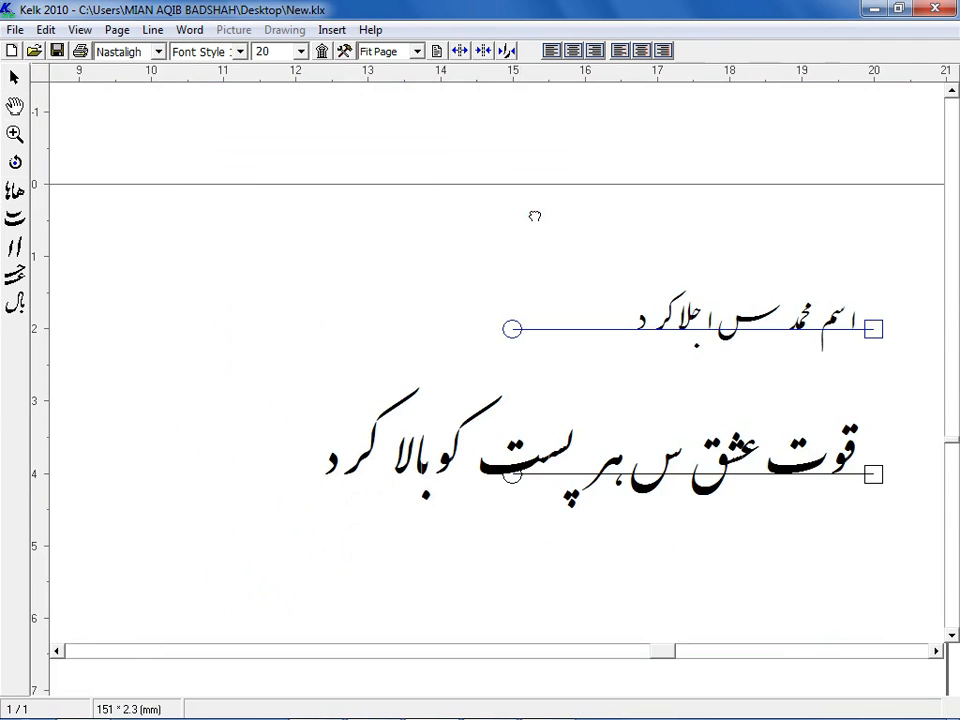
left_click(14, 133)
left_click(667, 350)
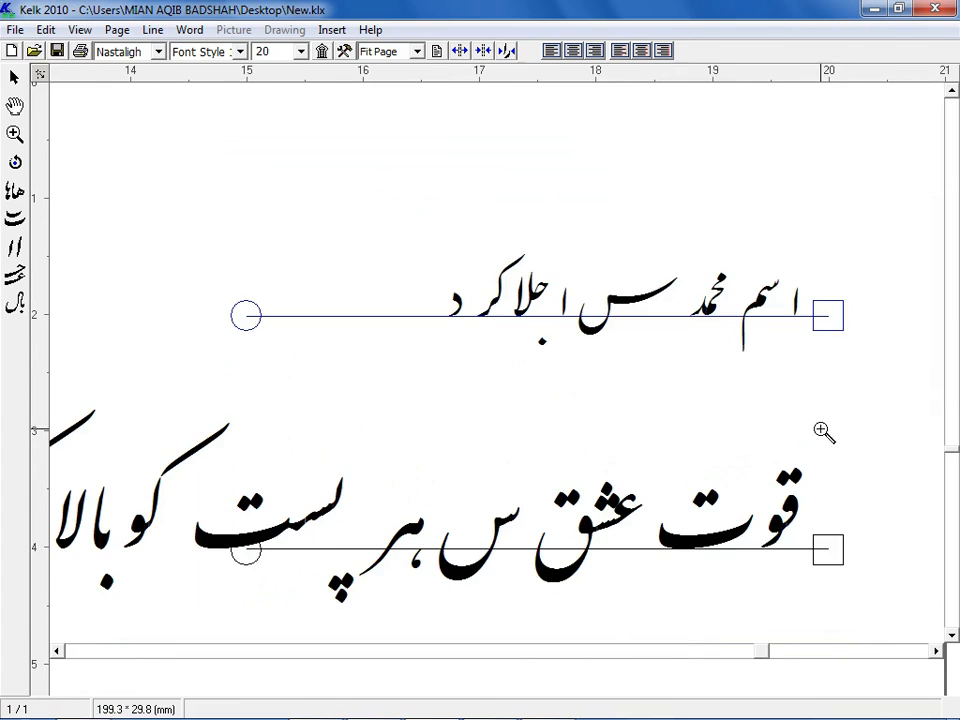
left_click(439, 52)
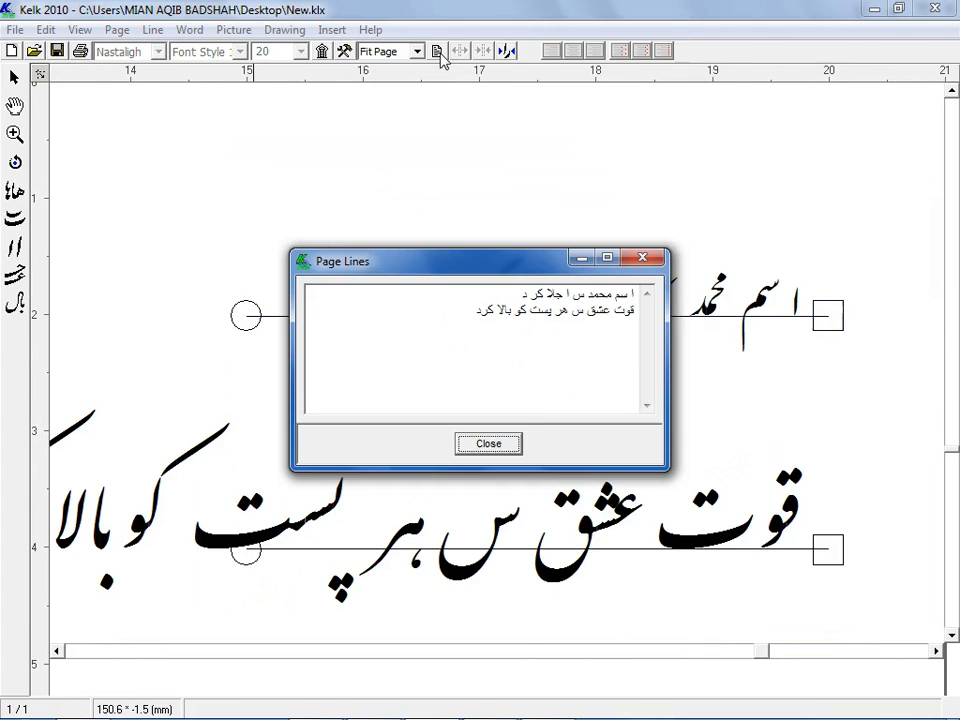
left_click(580, 297)
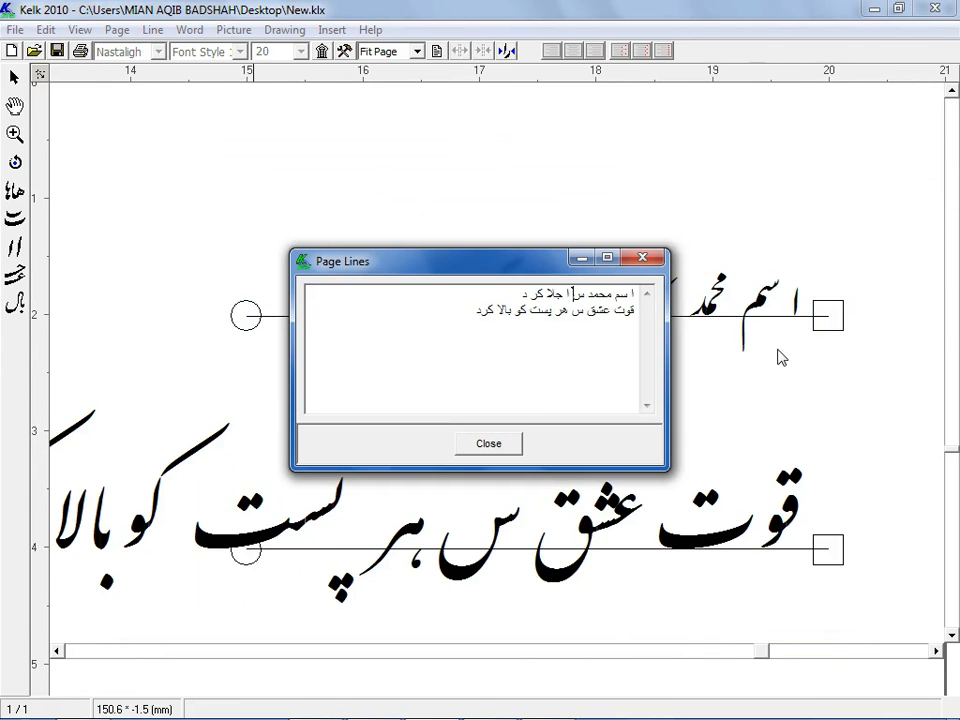
type("ے")
left_click(522, 442)
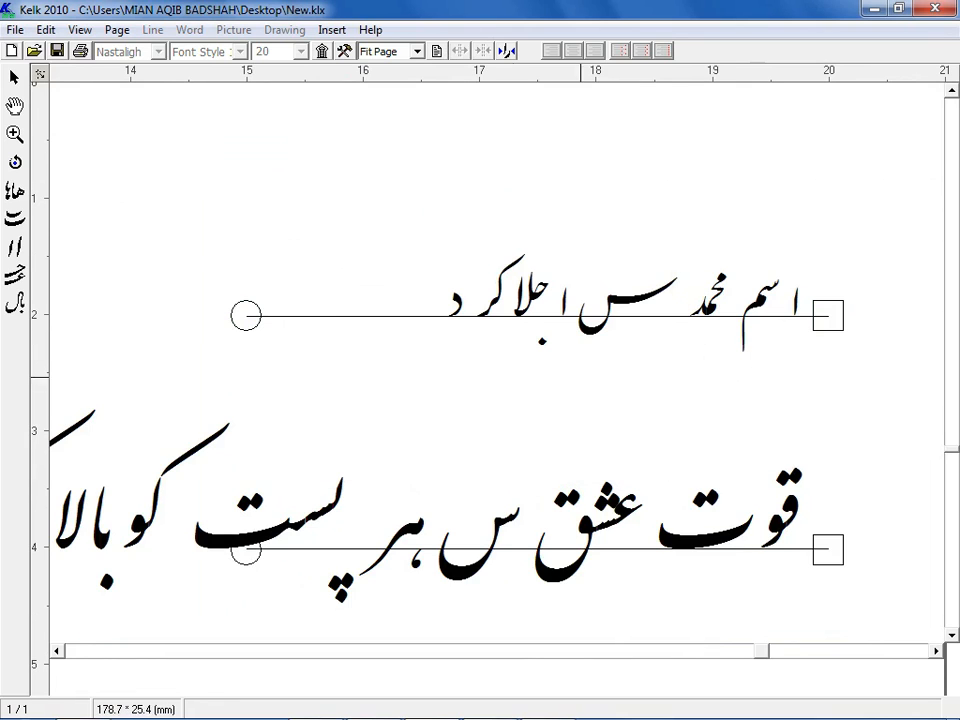
- Complete the word سے in the first line by adding ی after س in the page text
left_click(627, 307)
double_click(619, 299)
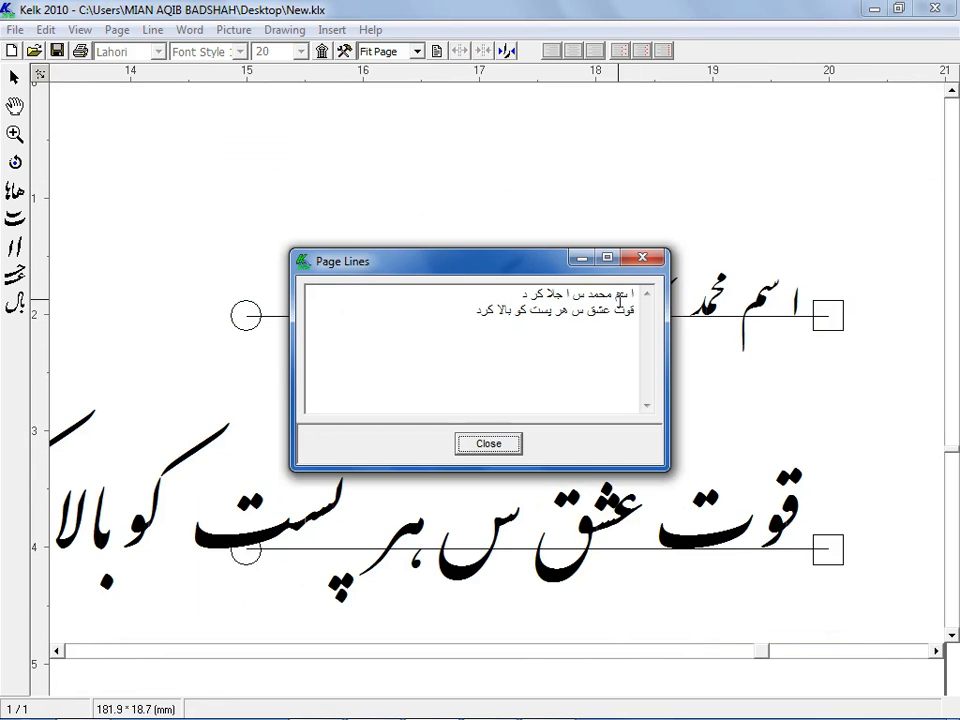
left_click(575, 300)
type("i")
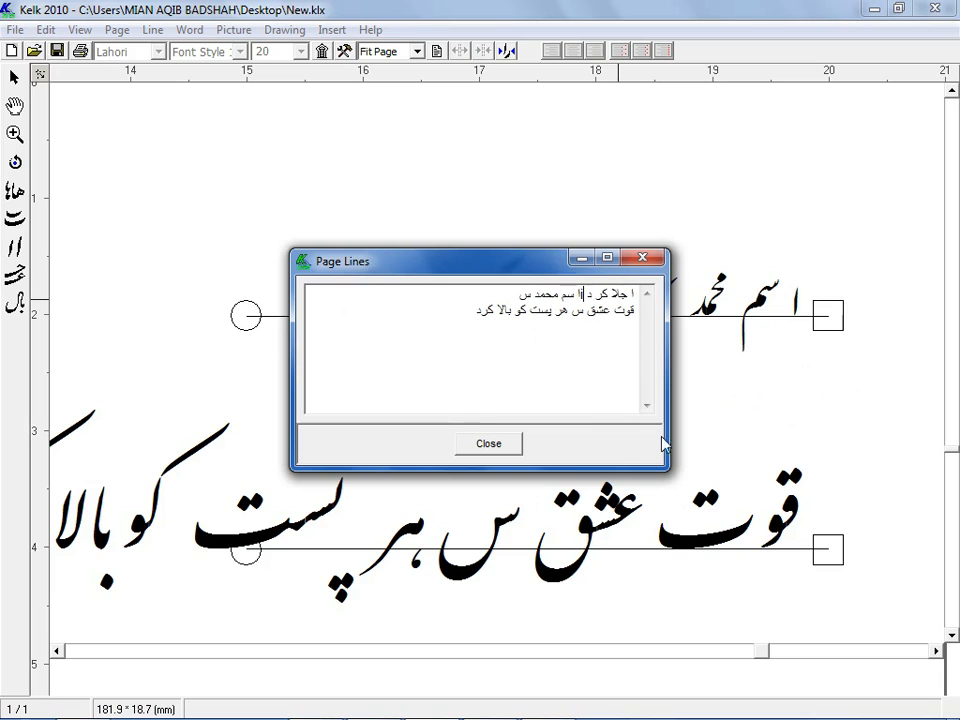
key("BackSpace")
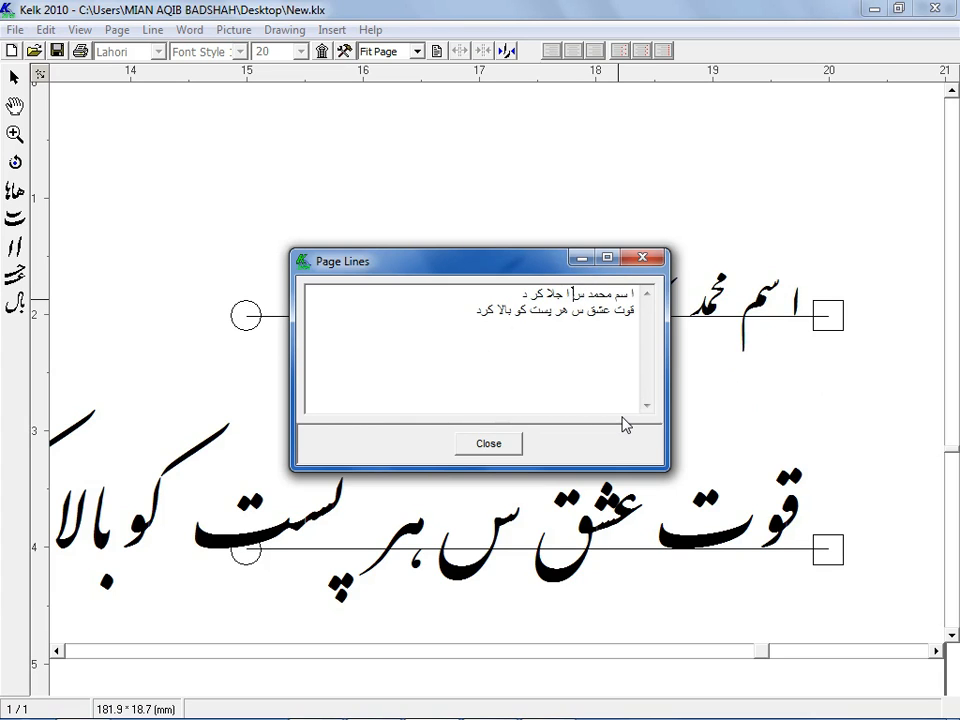
type("ی")
left_click(520, 446)
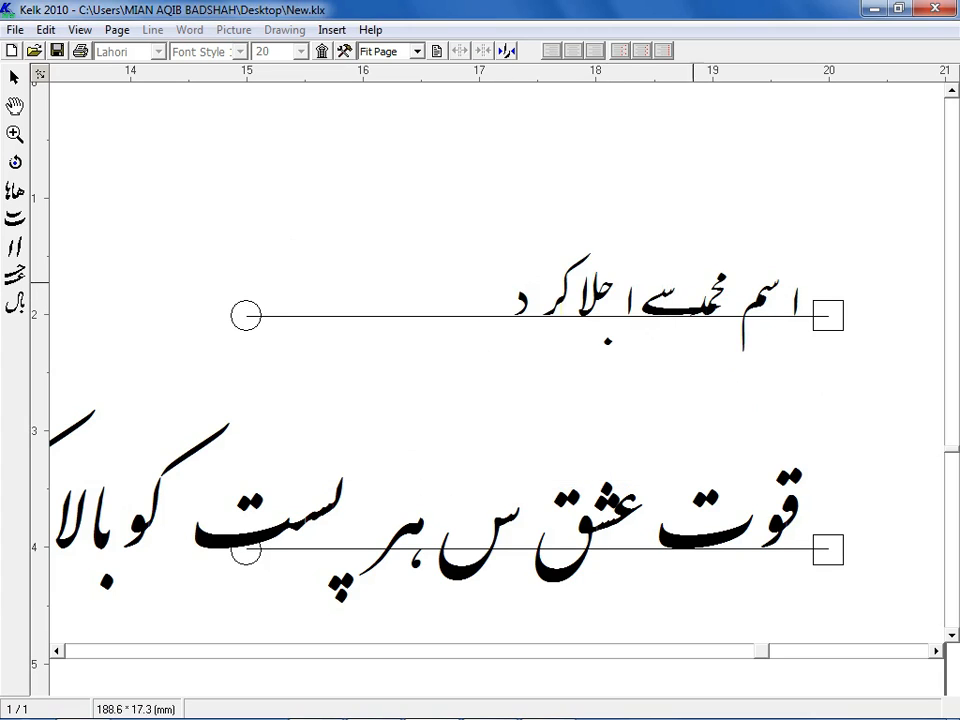
- Move سے above اجلا in the first line and switch سم to a long stretched alternative shape
left_click_drag(648, 316, 573, 241)
left_click_drag(757, 303, 798, 289)
right_click(788, 337)
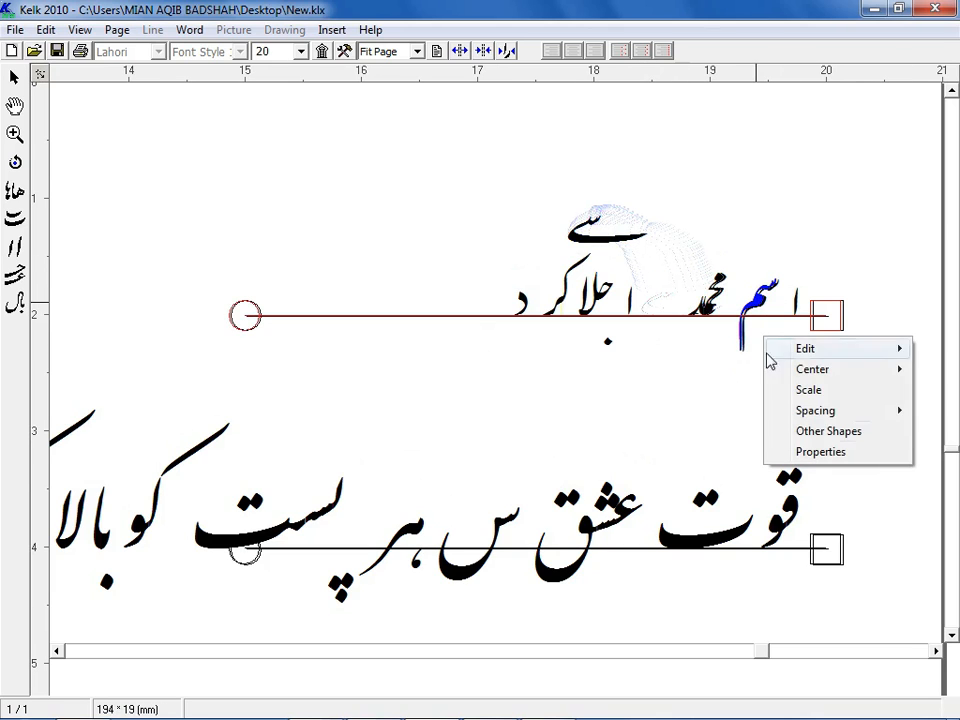
left_click(800, 431)
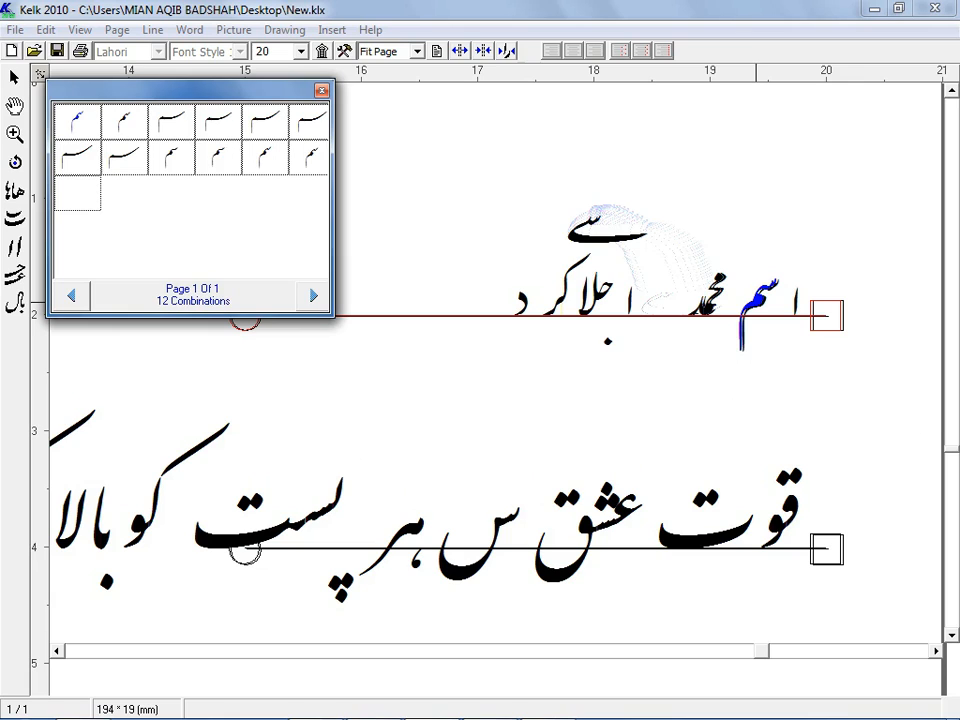
left_click(313, 123)
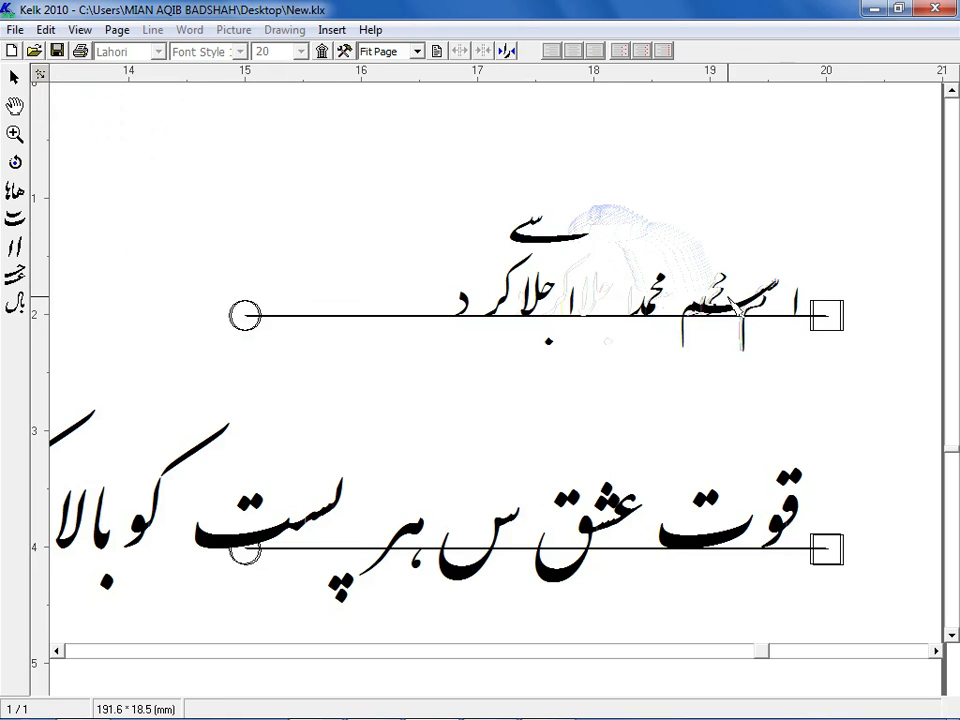
- Look through the alternative shapes for محمد in the first line, and stretch the word into its elongated form
left_click(655, 318)
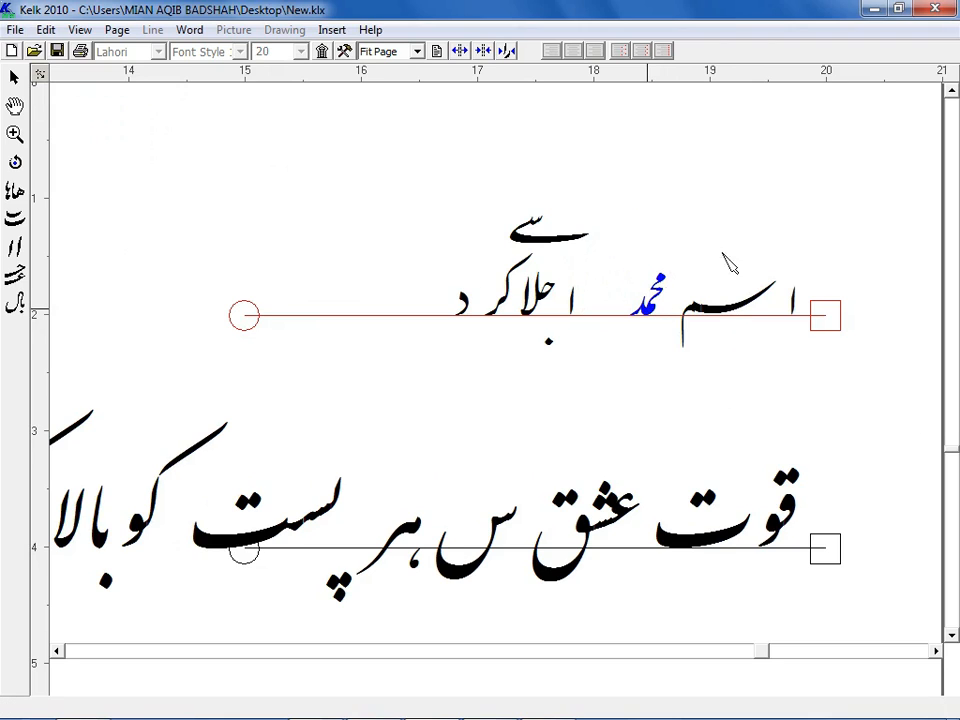
right_click(647, 347)
left_click(711, 441)
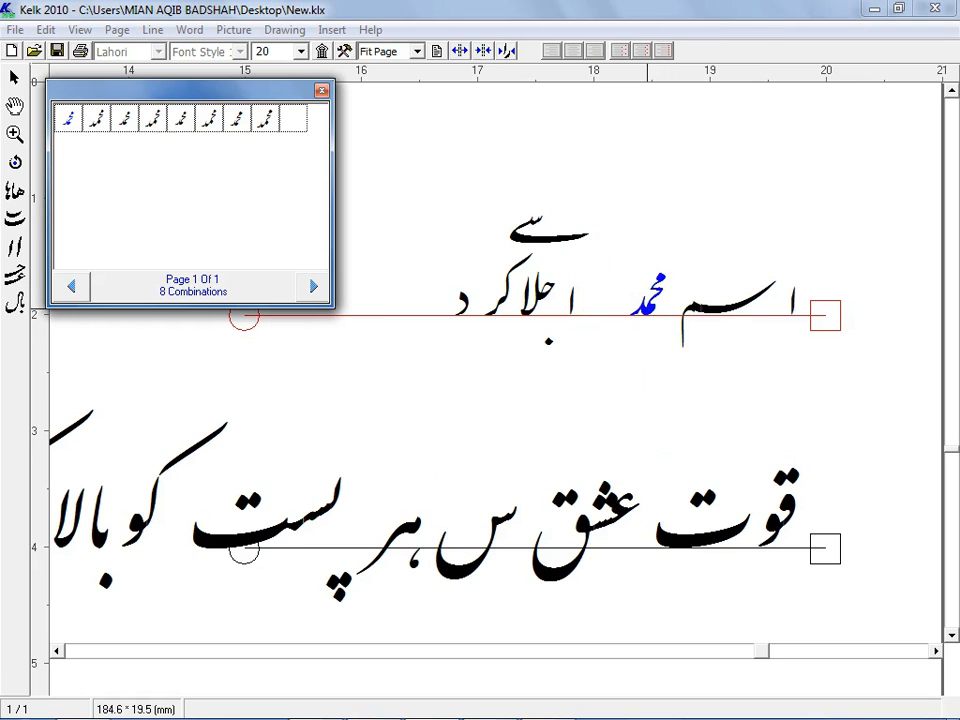
left_click(321, 91)
left_click(22, 270)
left_click(648, 311)
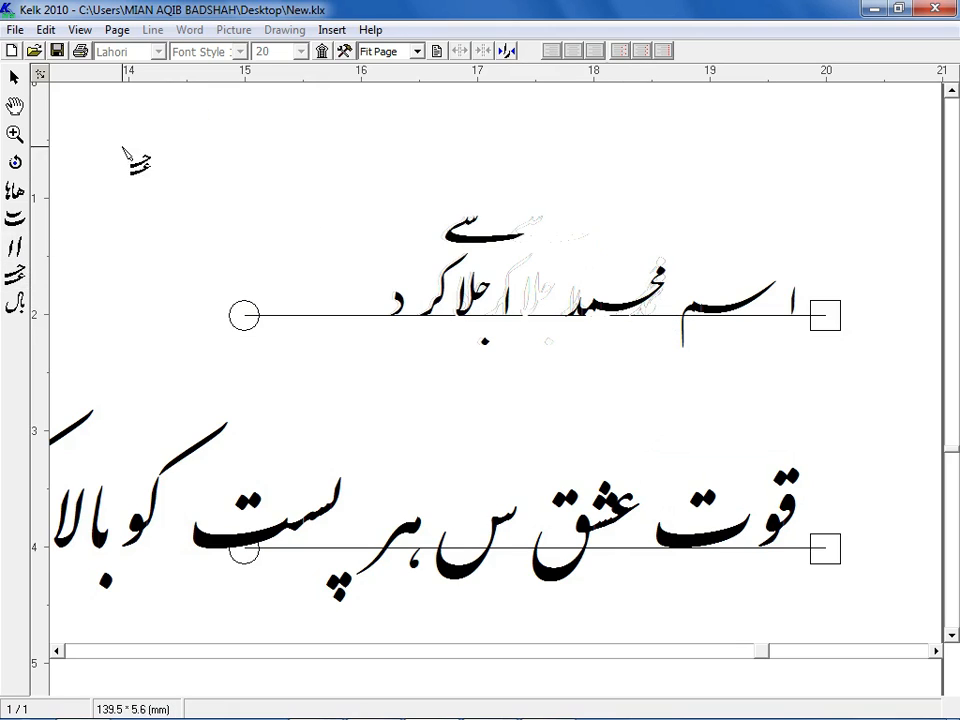
- Set the font style of the second text line to Tuluth and apply it
left_click(14, 110)
left_click_drag(760, 582, 813, 451)
left_click(14, 82)
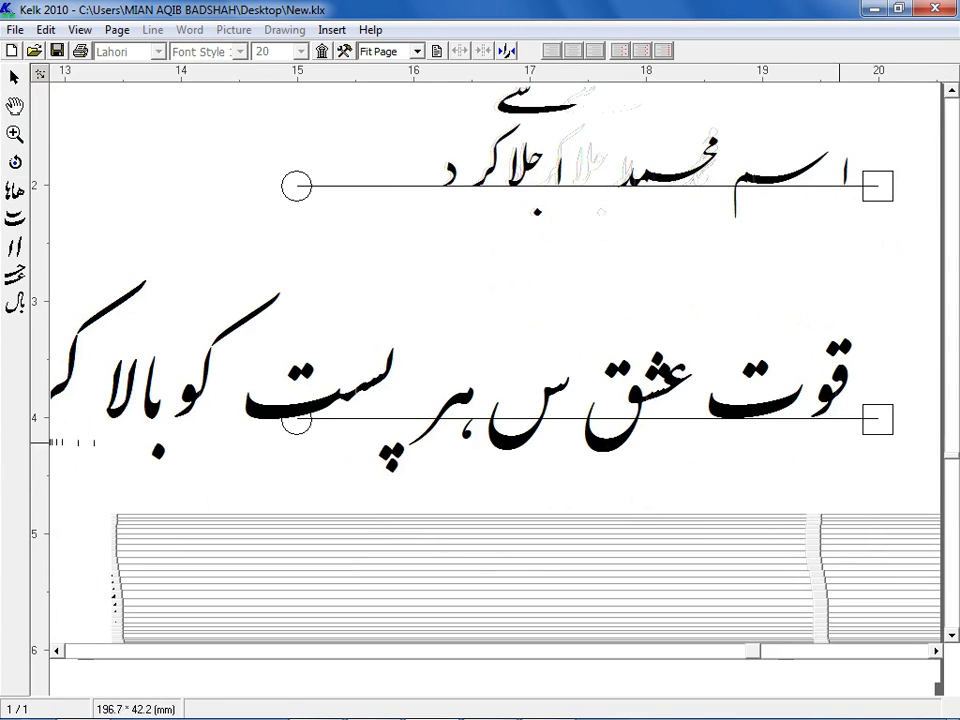
left_click(878, 421)
right_click(896, 430)
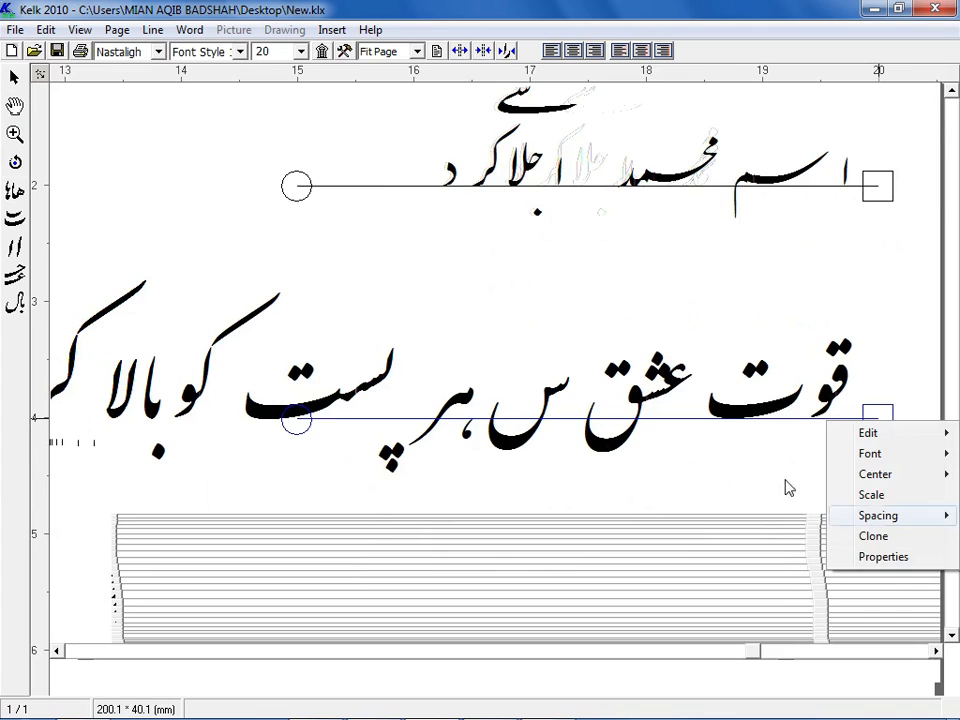
left_click(881, 558)
left_click(607, 302)
scroll(590, 350, "up", 1)
scroll(589, 339, "down", 4)
scroll(570, 332, "up", 4)
left_click(585, 345)
left_click(433, 534)
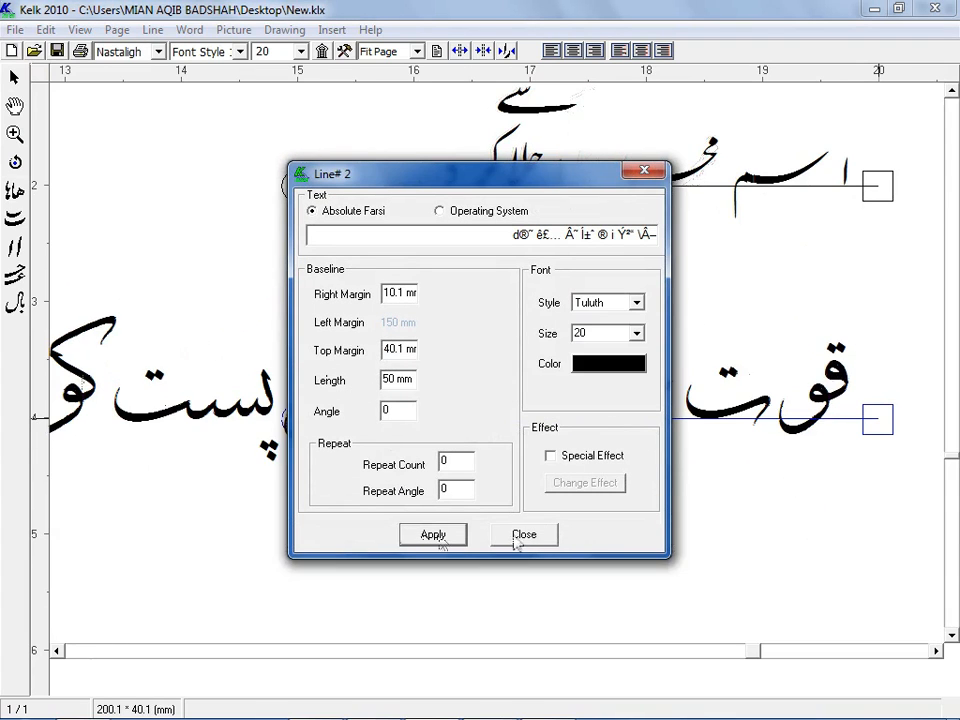
left_click(522, 535)
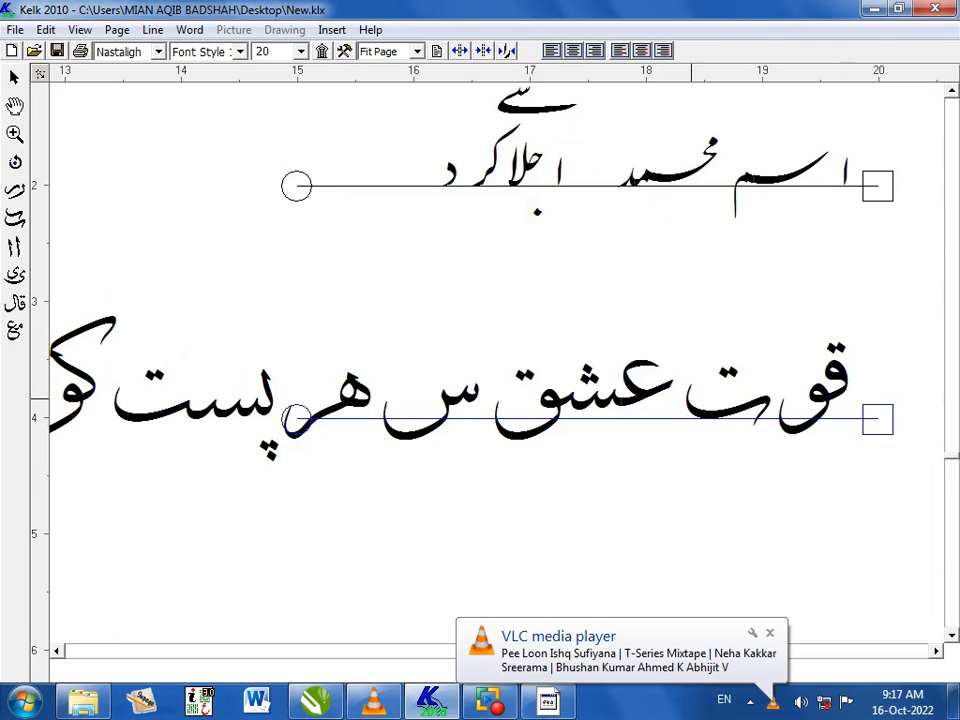
left_click(713, 424)
right_click(729, 398)
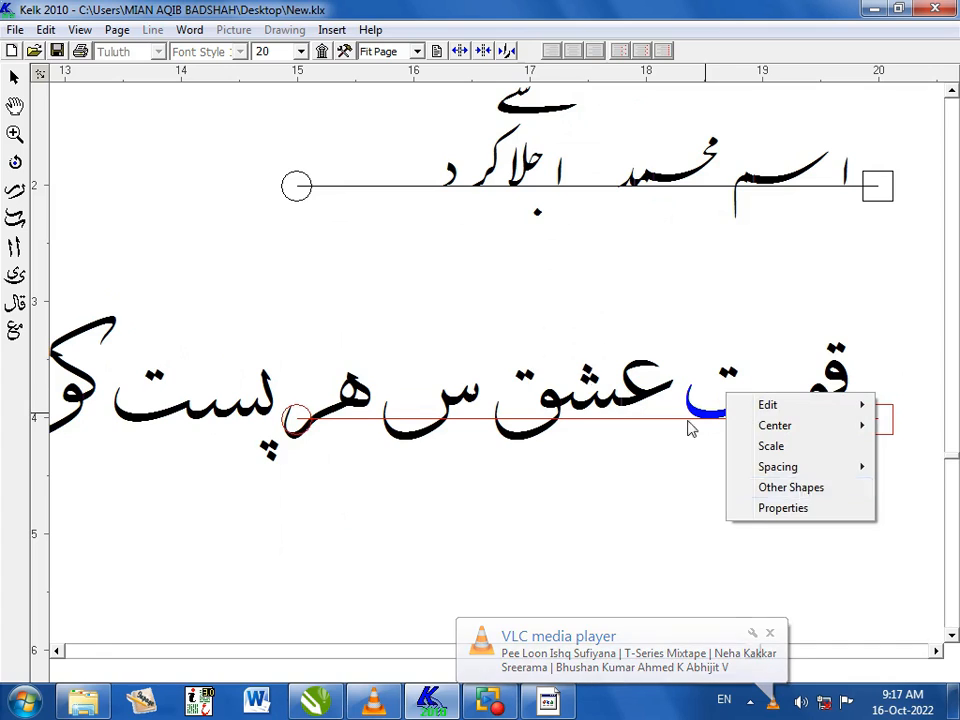
left_click(803, 489)
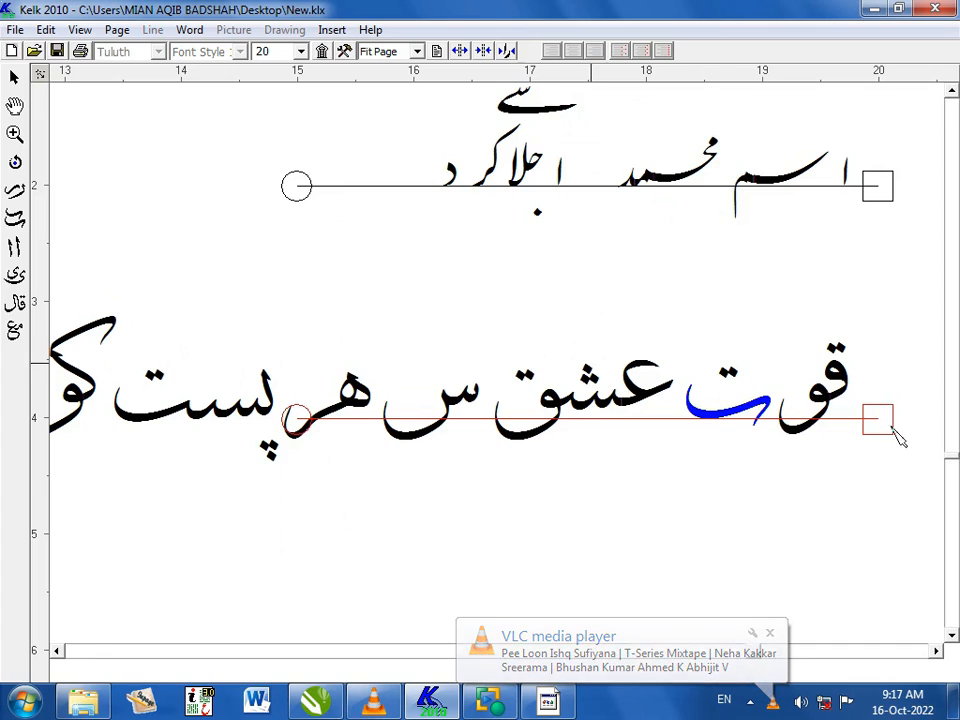
right_click(781, 428)
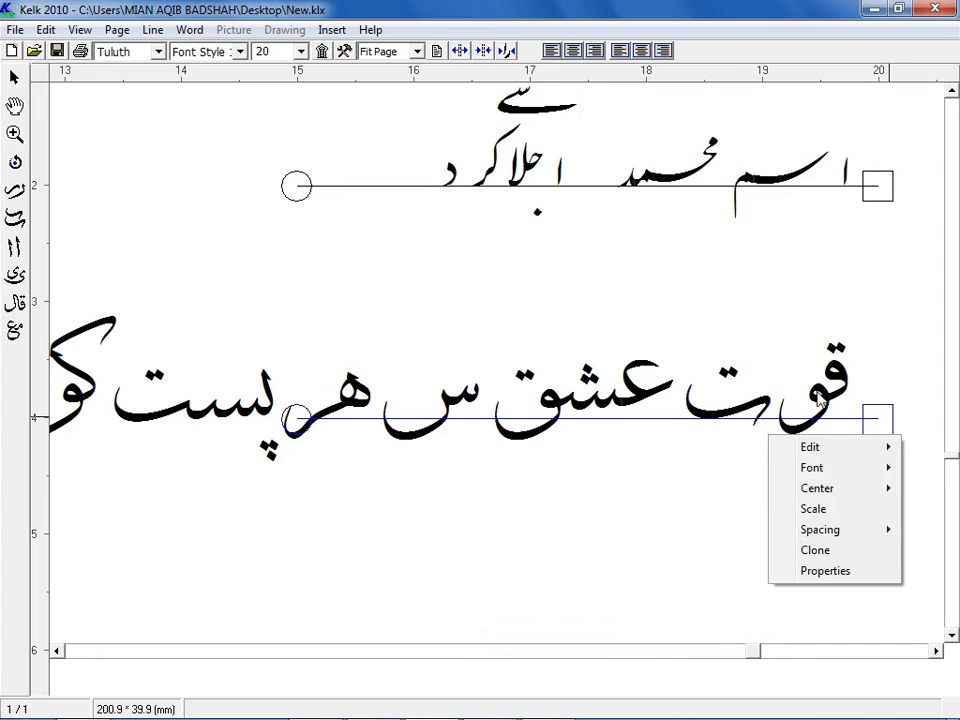
- Try alternative letter shapes for قو at the start of the second line
left_click(818, 400)
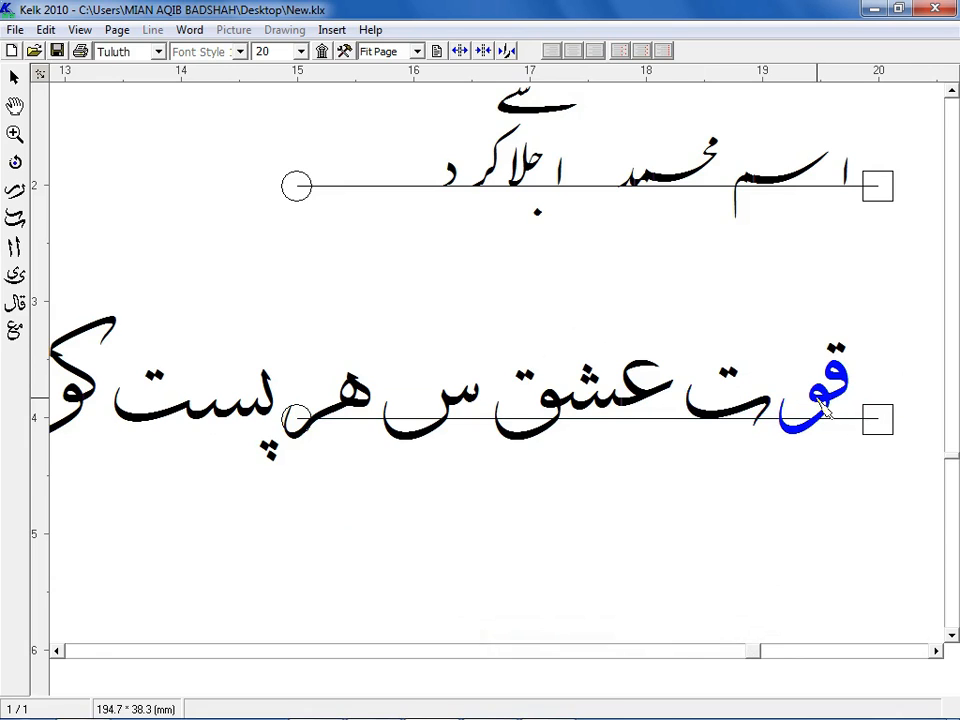
right_click(822, 403)
left_click(808, 491)
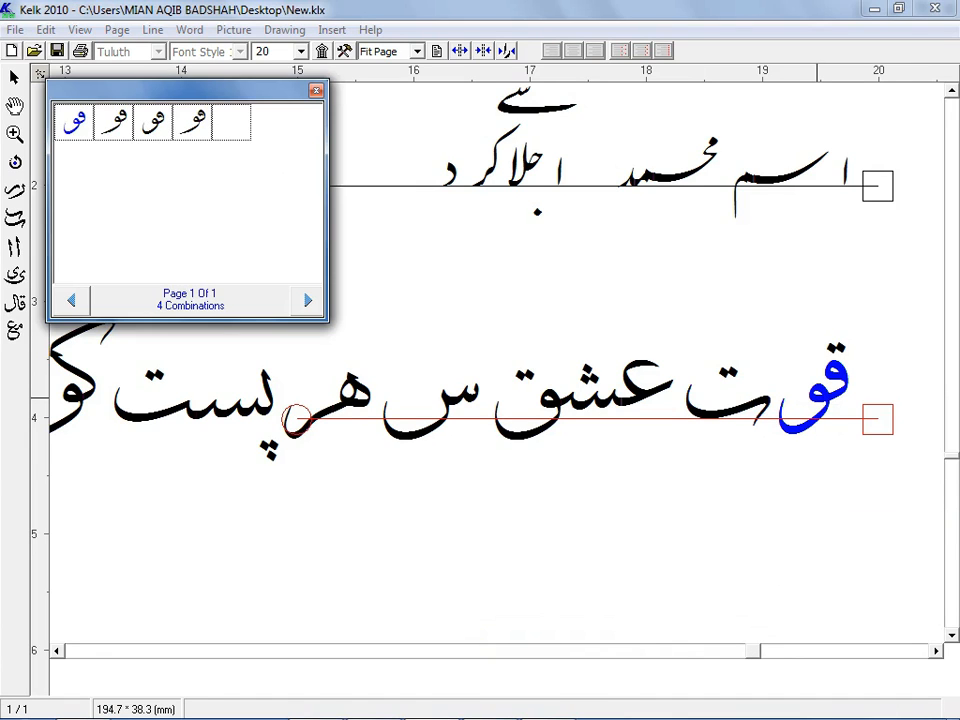
left_click(145, 127)
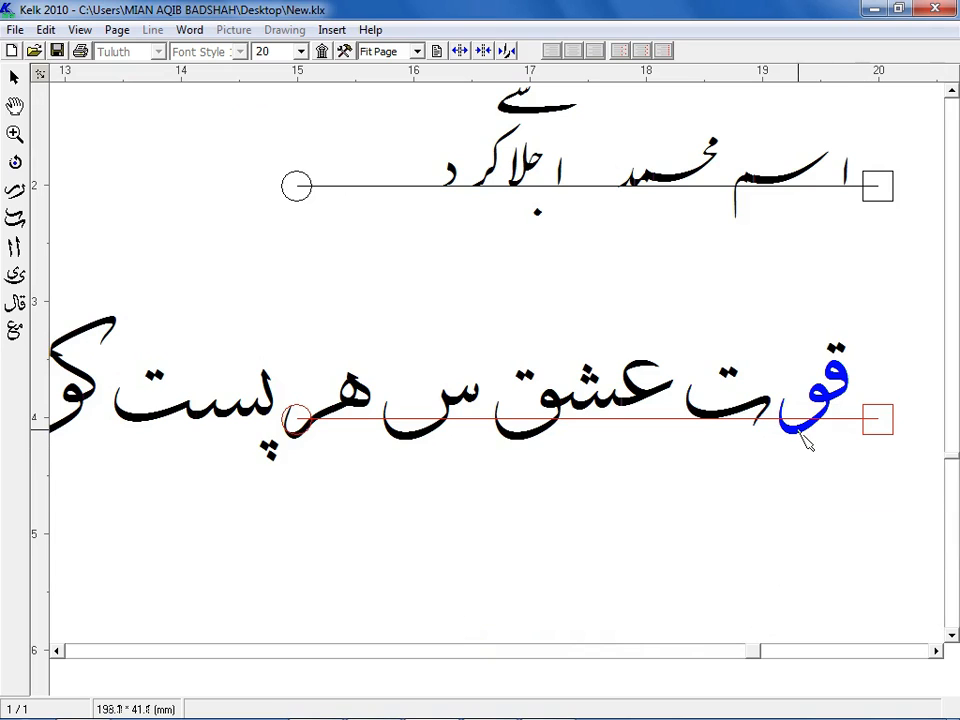
right_click(812, 522)
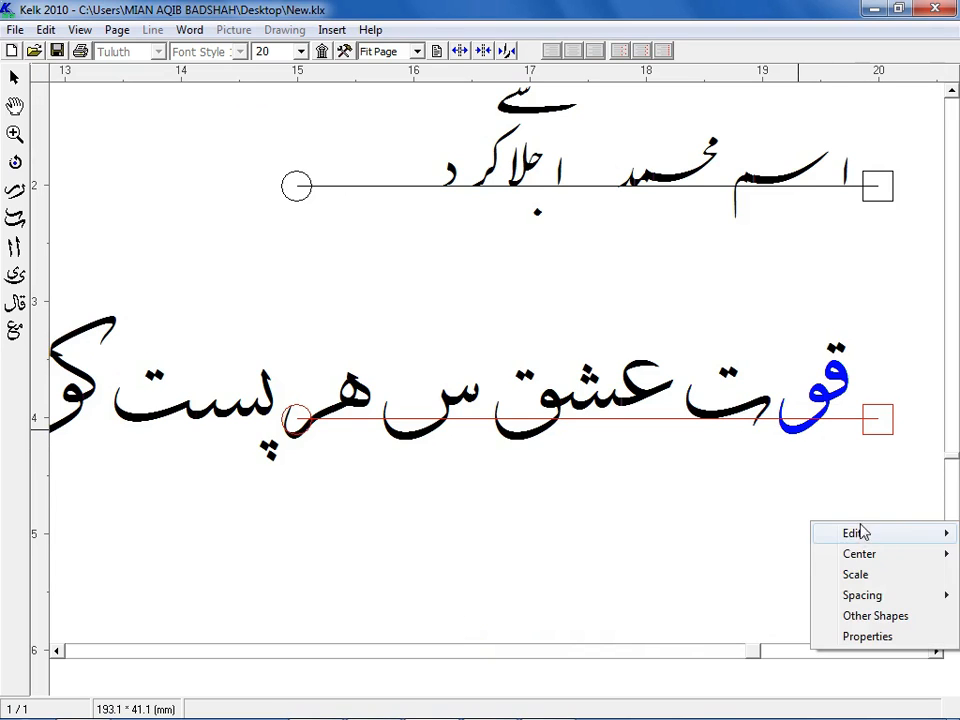
left_click(867, 615)
left_click(124, 120)
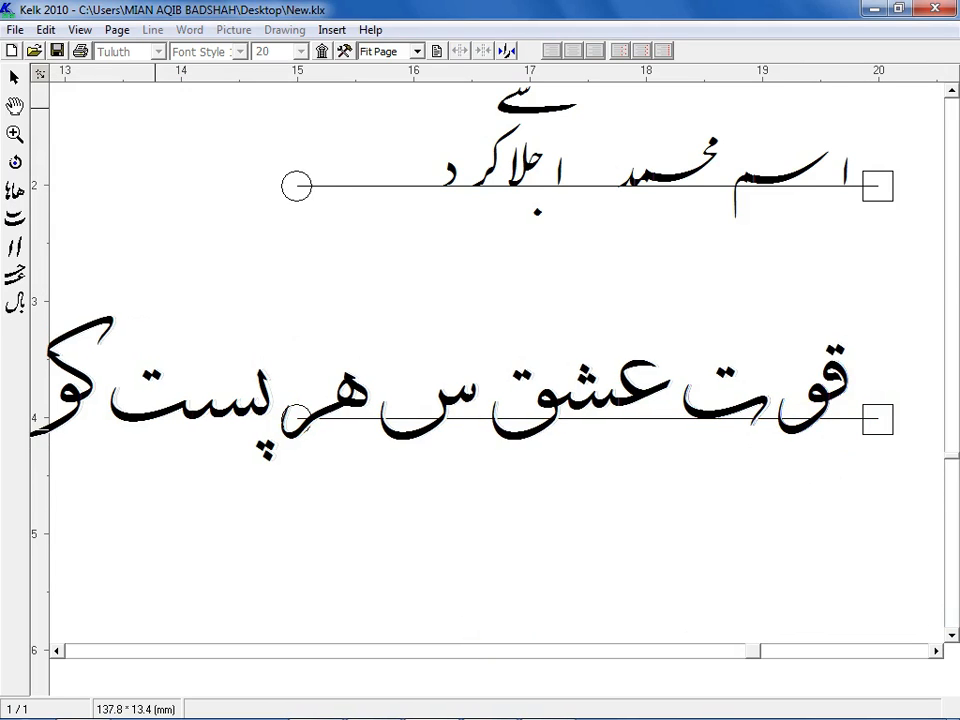
- Switch the ت of قوت in the second line to its other, rounded shape
left_click(720, 415)
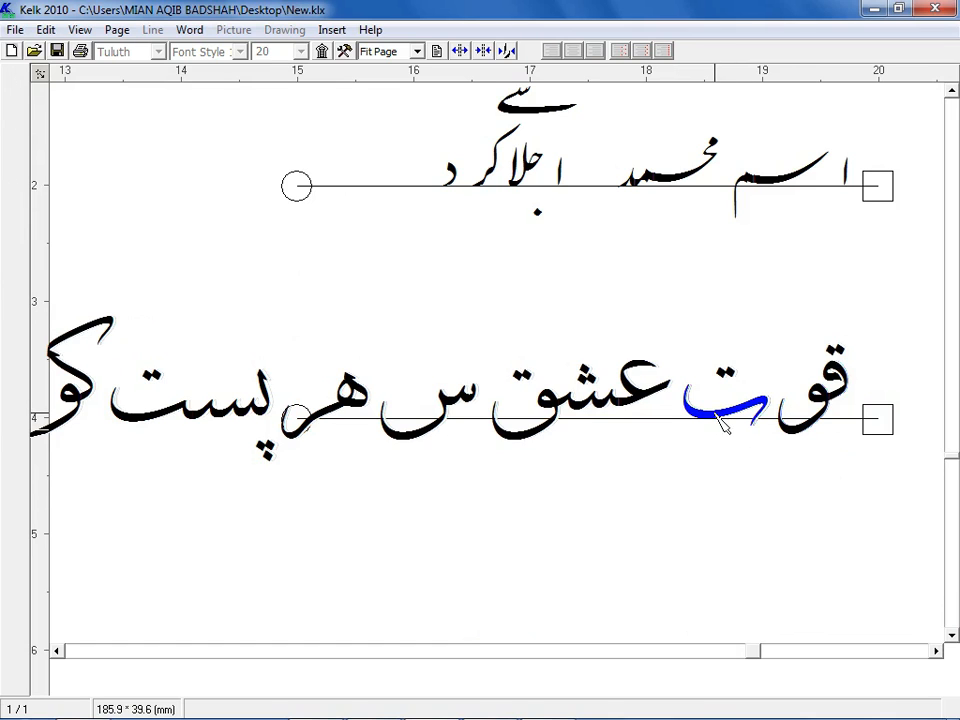
right_click(770, 460)
left_click(857, 553)
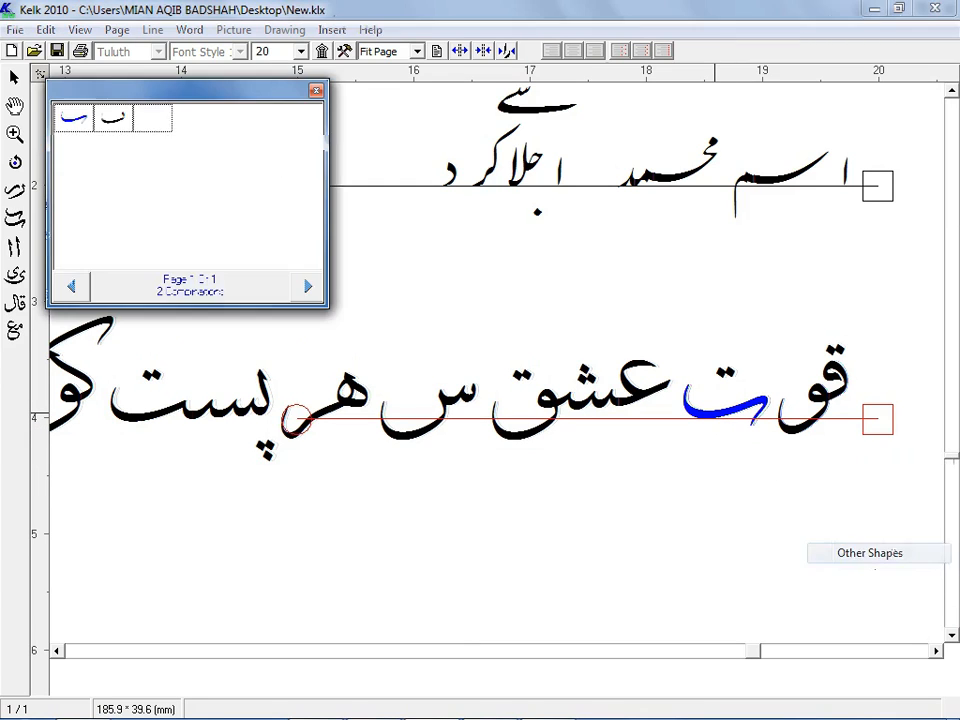
left_click(115, 118)
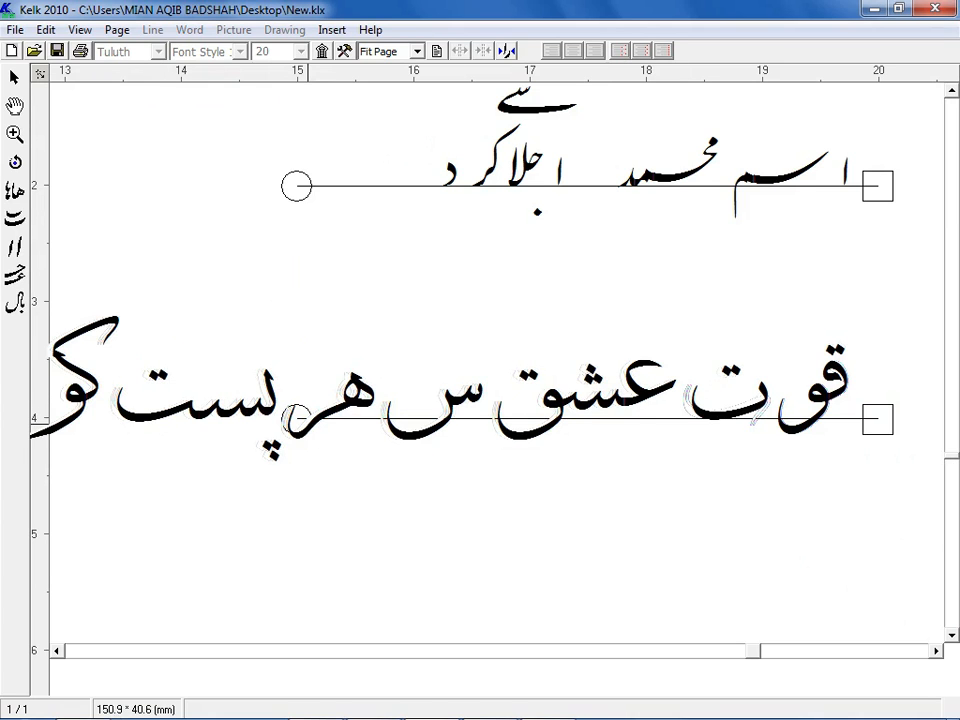
- Set the font style of the second text line to Naskh and apply it
left_click_drag(318, 434, 886, 456)
left_click_drag(638, 441, 452, 441)
left_click_drag(919, 487, 591, 468)
left_click_drag(684, 480, 404, 520)
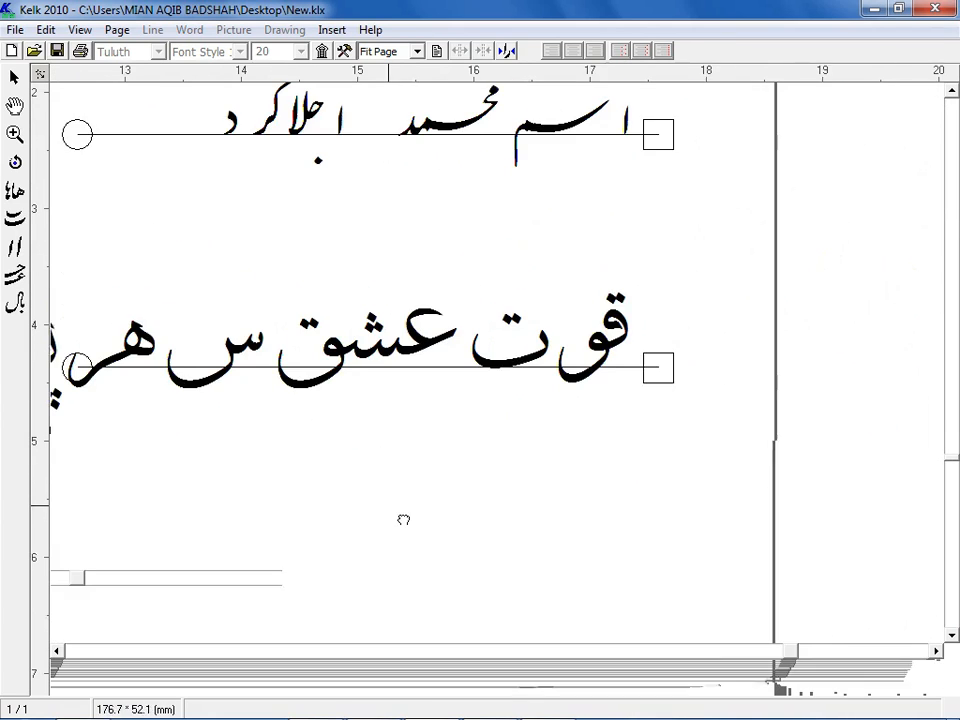
left_click(657, 370)
right_click(782, 594)
left_click(834, 576)
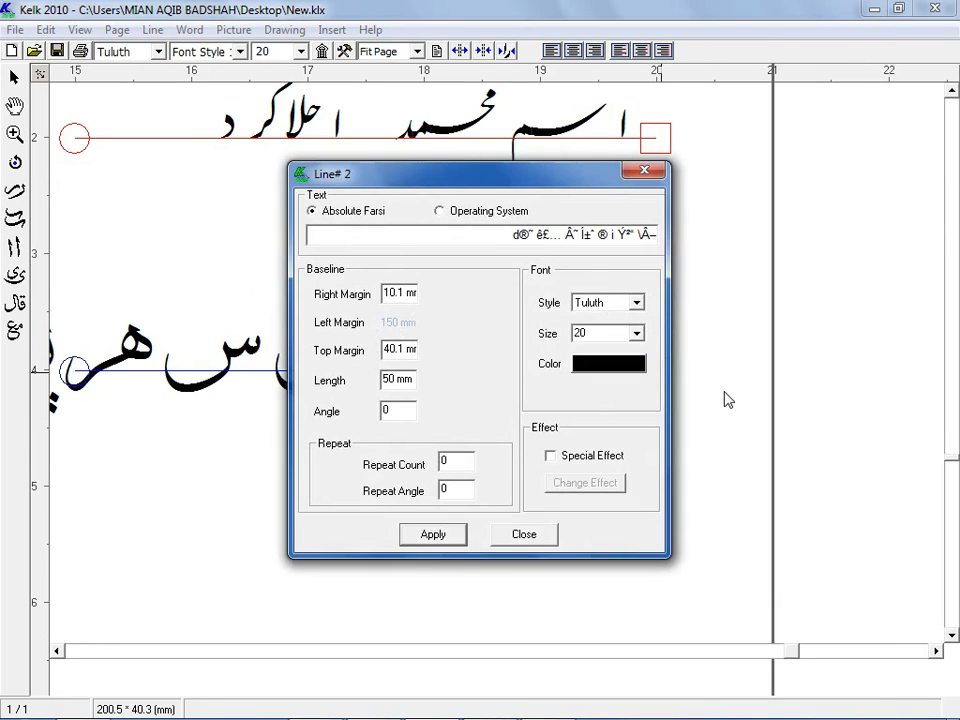
left_click(618, 306)
scroll(617, 343, "up", 1)
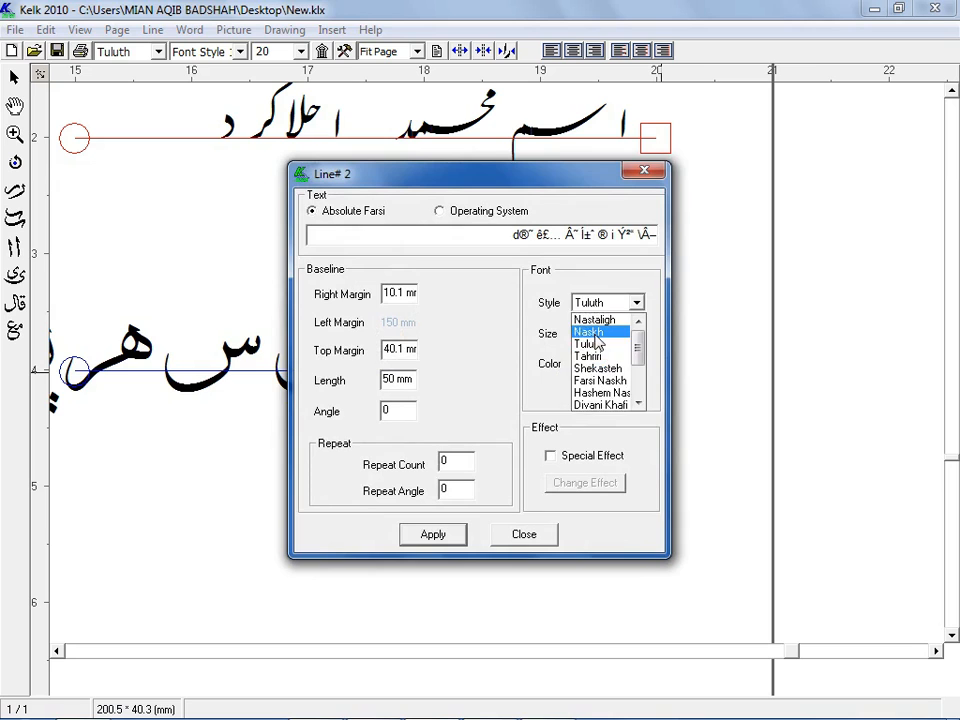
left_click(597, 335)
left_click(418, 540)
left_click(525, 534)
- Check which alternative shapes are available for قو in the Naskh style
left_click(585, 398)
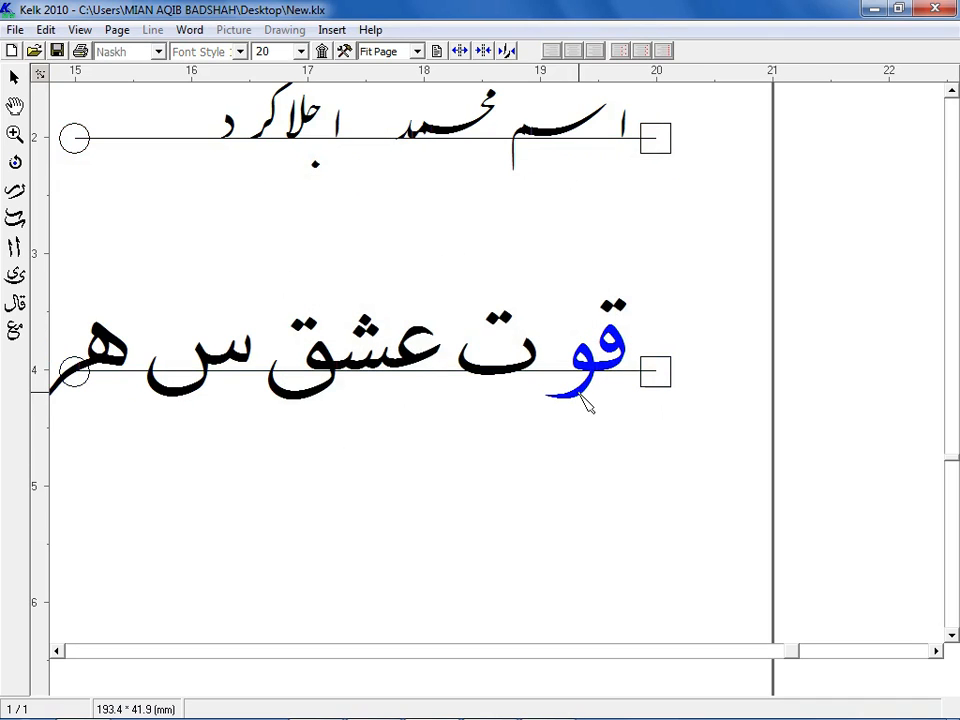
right_click(594, 302)
left_click(666, 506)
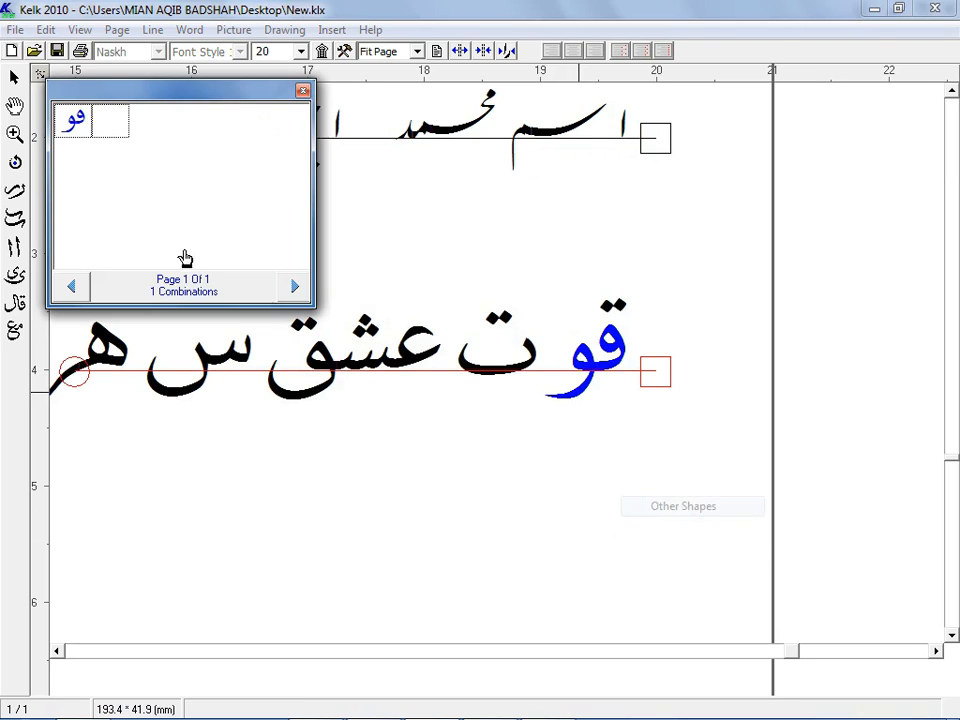
double_click(79, 133)
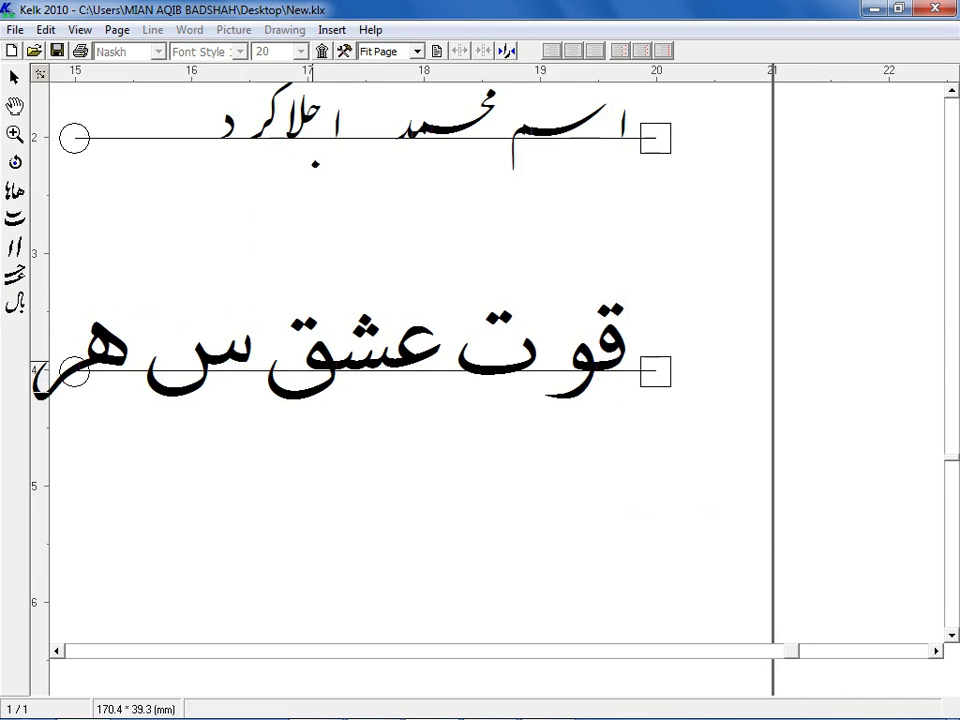
- Return the second text line to the Tuluth font style and apply it
left_click_drag(351, 451, 576, 484)
left_click_drag(363, 423, 638, 427)
left_click_drag(398, 384, 700, 411)
left_click_drag(622, 425, 345, 415)
left_click_drag(715, 430, 392, 427)
left_click(627, 381)
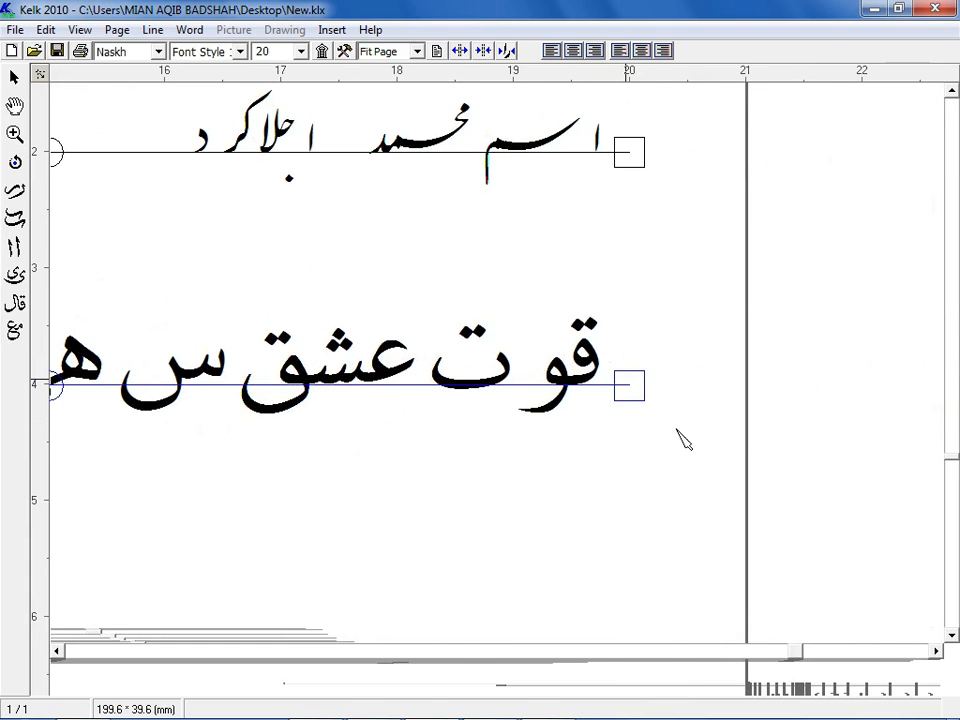
right_click(608, 464)
left_click(685, 603)
left_click(601, 312)
left_click(596, 341)
left_click(448, 538)
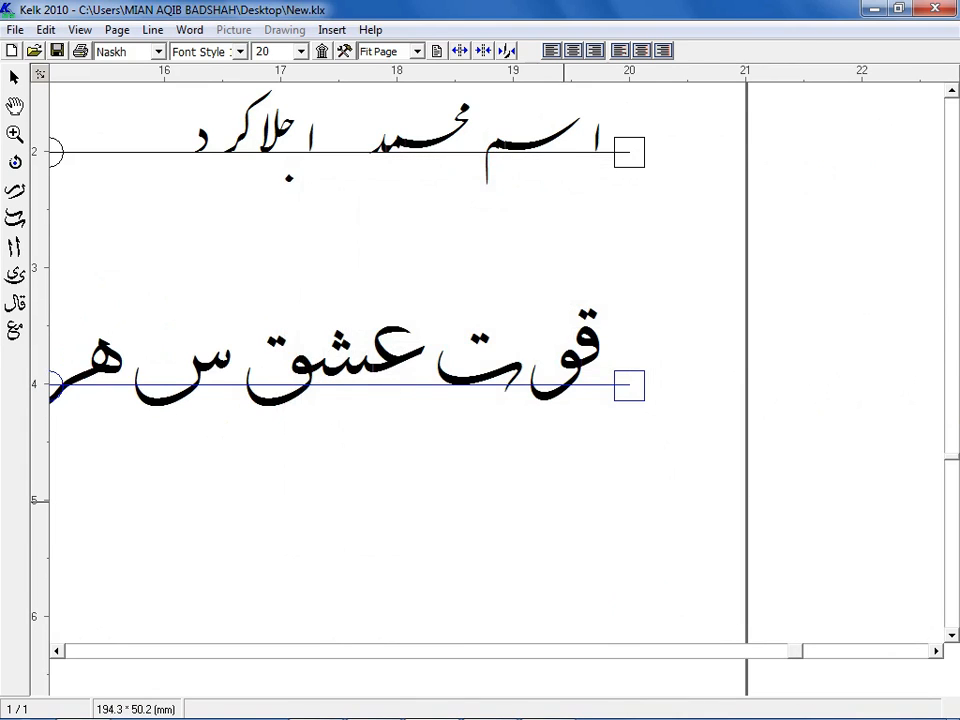
- Replace the ت of قوت in the Tuluth line with its rounded alternative shape
left_click_drag(332, 385, 431, 385)
left_click(559, 382)
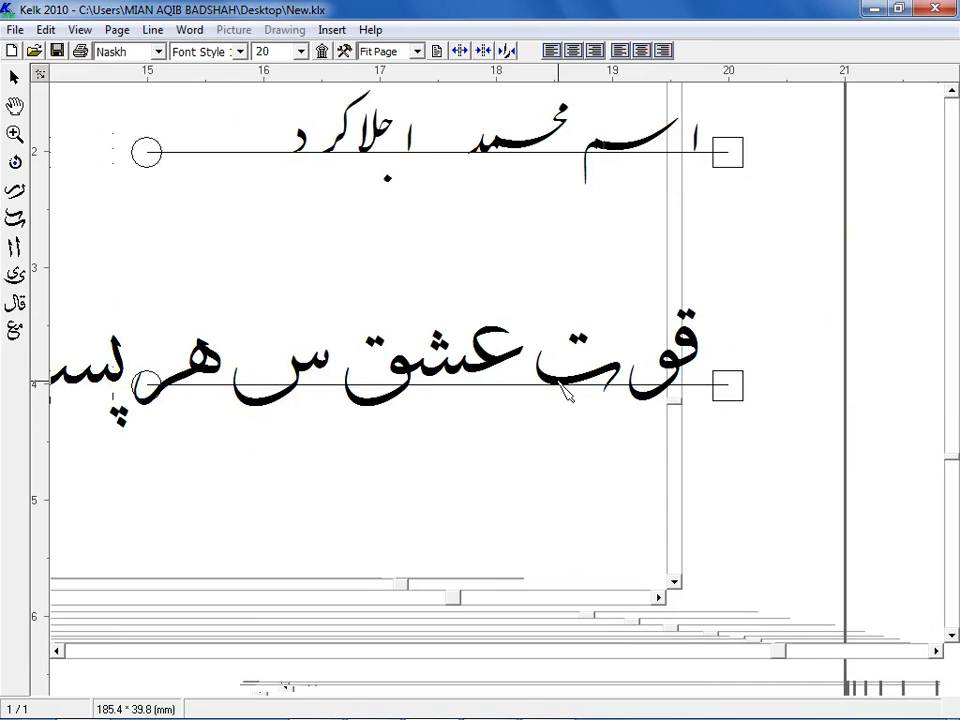
right_click(559, 382)
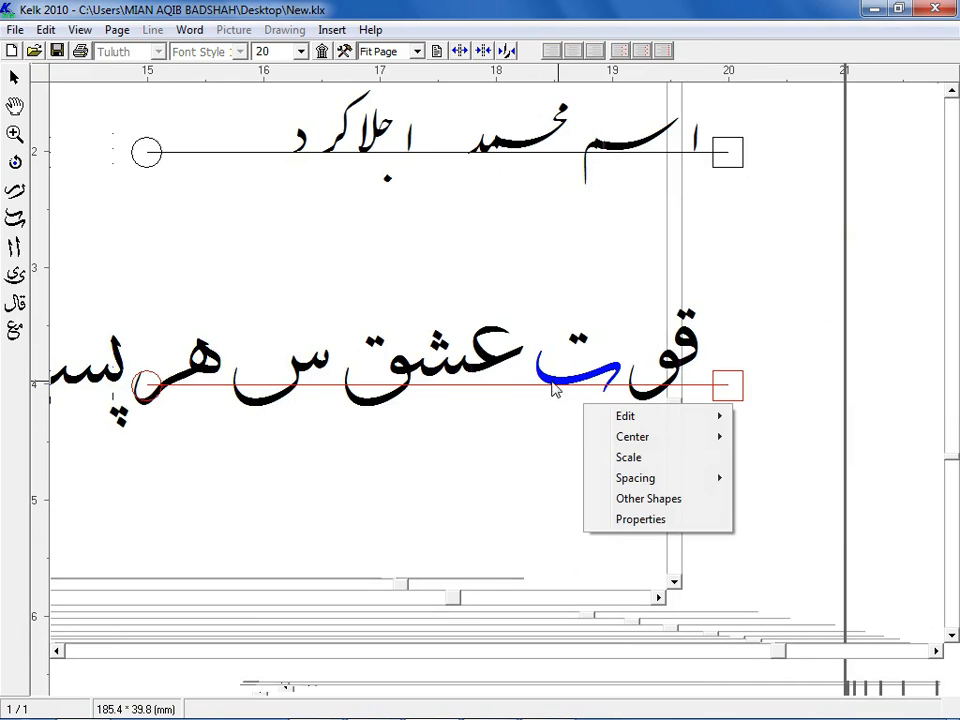
left_click(648, 500)
left_click(114, 120)
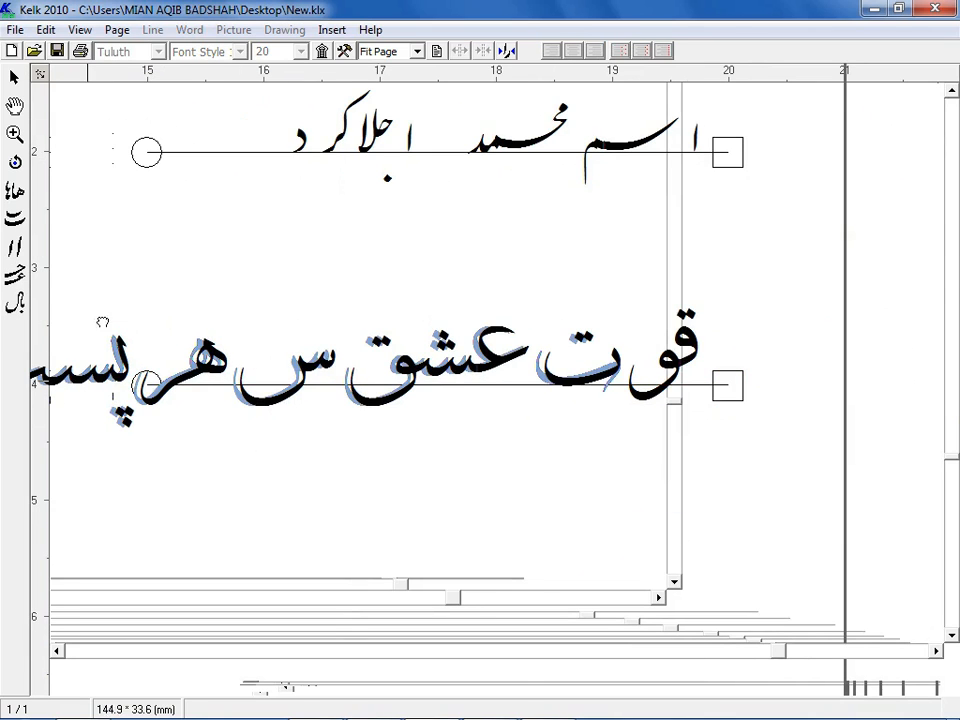
- Select هر in the second line and place small v-shaped and م-like Tuluth decorative marks above it
left_click_drag(102, 322, 579, 324)
left_click_drag(346, 361, 396, 361)
left_click_drag(648, 361, 429, 368)
left_click_drag(491, 279, 320, 458)
left_click_drag(475, 308, 445, 208)
left_click(321, 51)
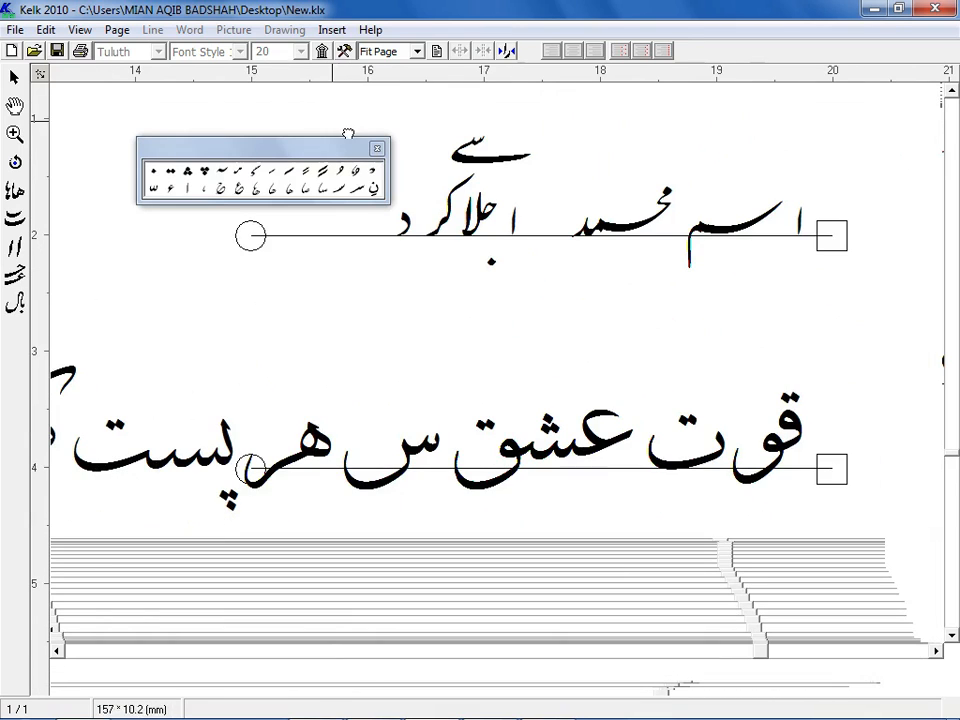
left_click(312, 442)
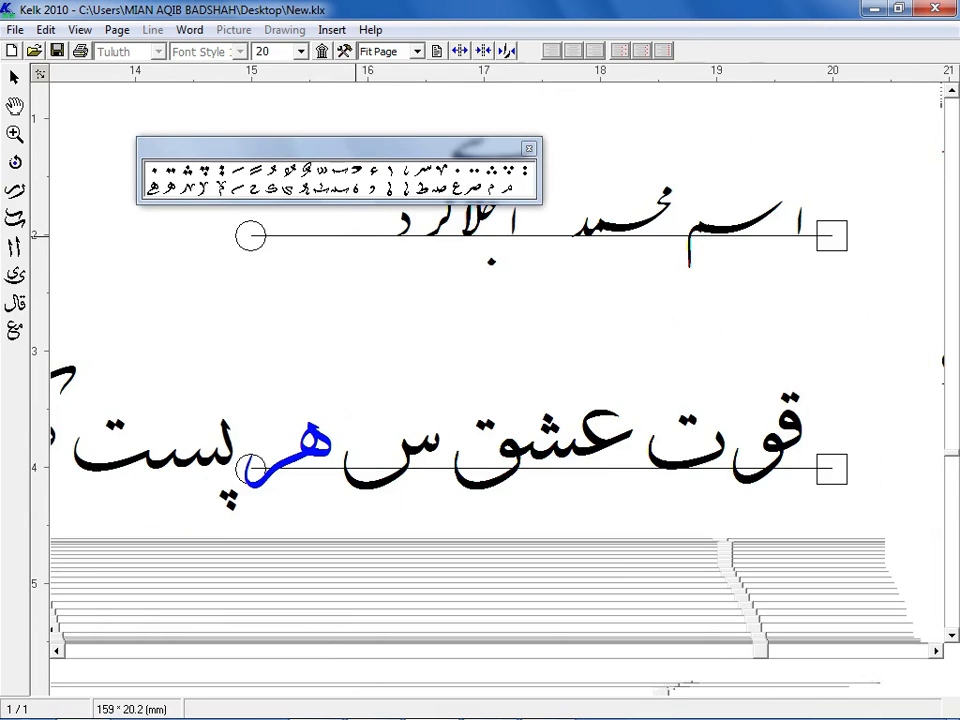
left_click(441, 171)
left_click(228, 190)
left_click(197, 192)
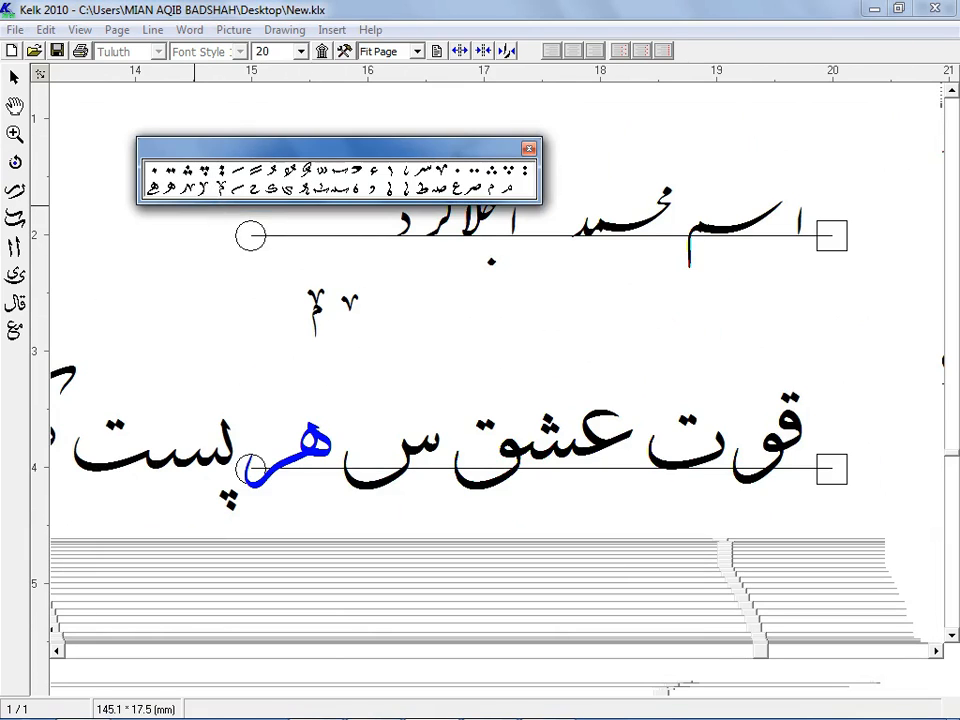
- Add small و and ه signs and a comma-shaped mark to the decorations between the two text lines
left_click(369, 192)
left_click(368, 192)
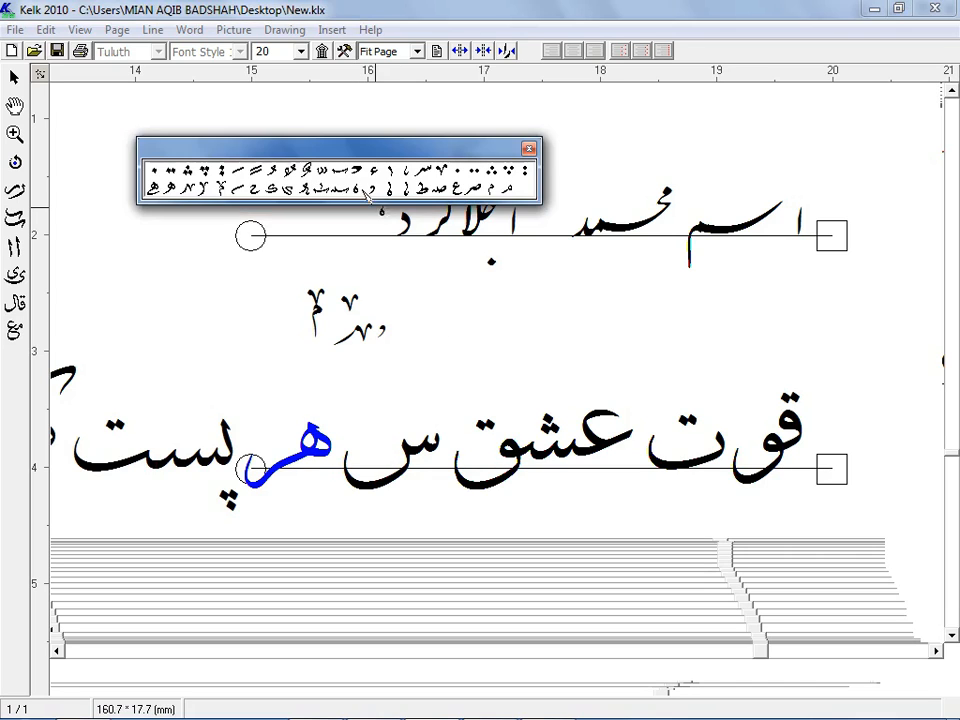
left_click(402, 309)
left_click(405, 173)
left_click(432, 297)
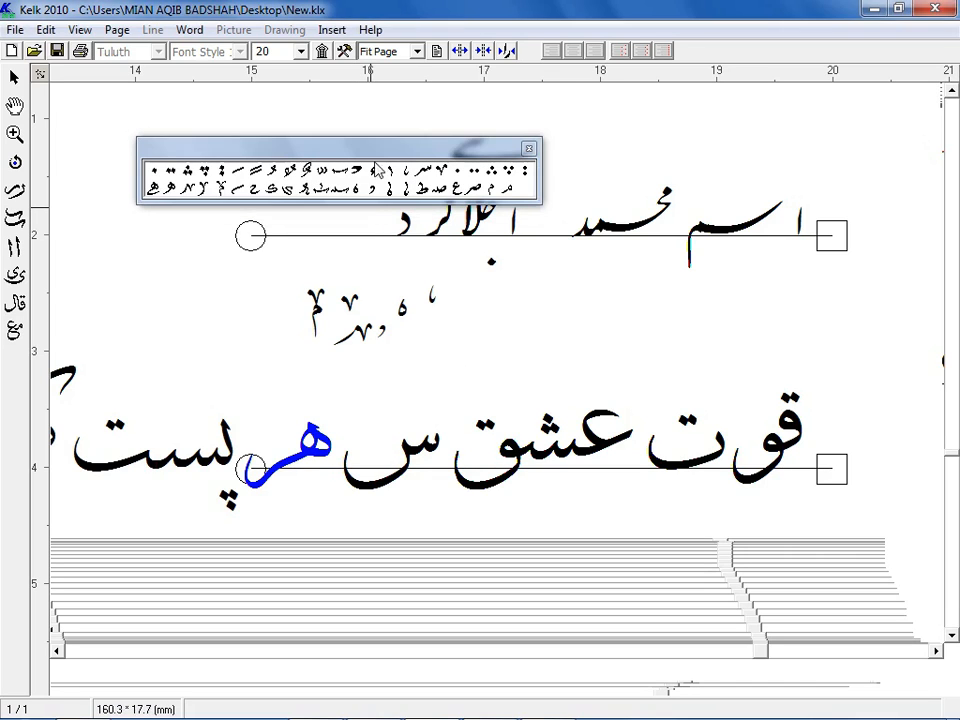
- Place a small upright stroke, a small س-like mark and a small ع among the decorations between the lines
left_click(390, 172)
left_click(367, 283)
left_click(422, 171)
left_click(415, 331)
left_click(456, 189)
left_click(279, 316)
- Place slanted strokes and a vertical pair of dots above پست, and close the marks palette
left_click(237, 171)
left_click(219, 309)
left_click(221, 171)
left_click(214, 356)
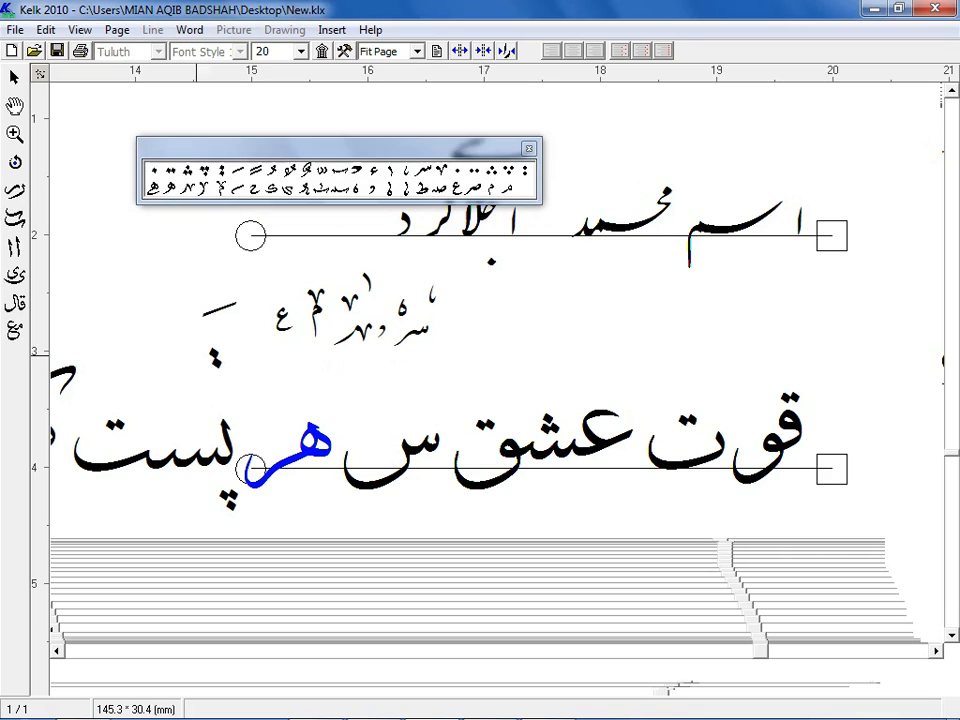
left_click(245, 178)
left_click(205, 328)
left_click(18, 216)
mouse_move(195, 332)
left_mouse_down()
mouse_move(26, 48)
mouse_move(11, 50)
left_mouse_up()
left_click(530, 148)
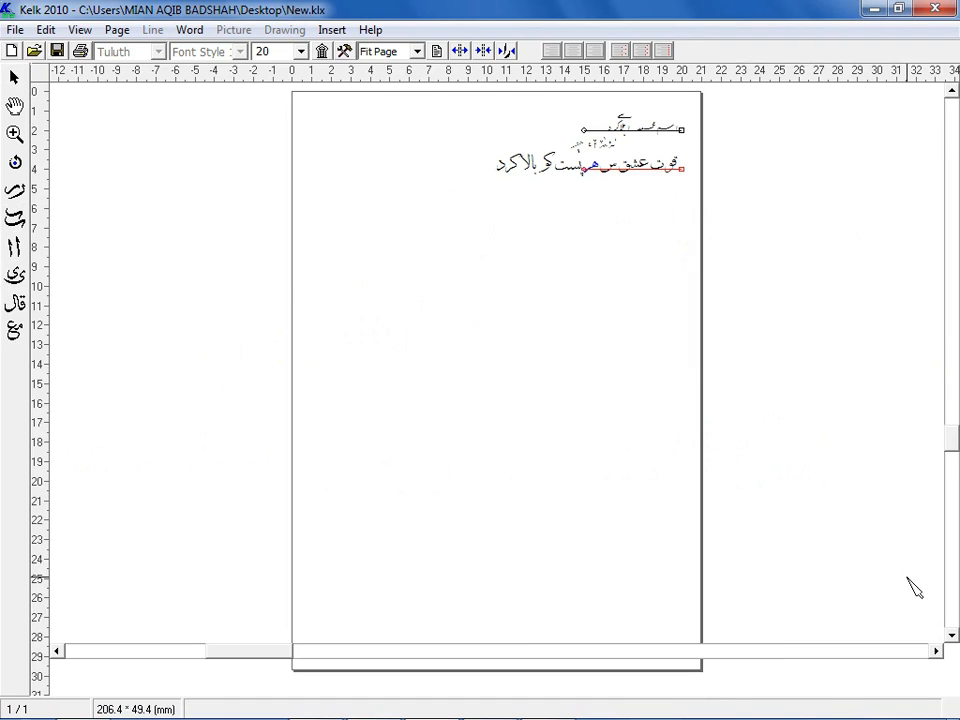
- Print the page to PDF through doPDF as Kelk.pdf in the Documents folder, replacing the existing file
key("ctrl+p")
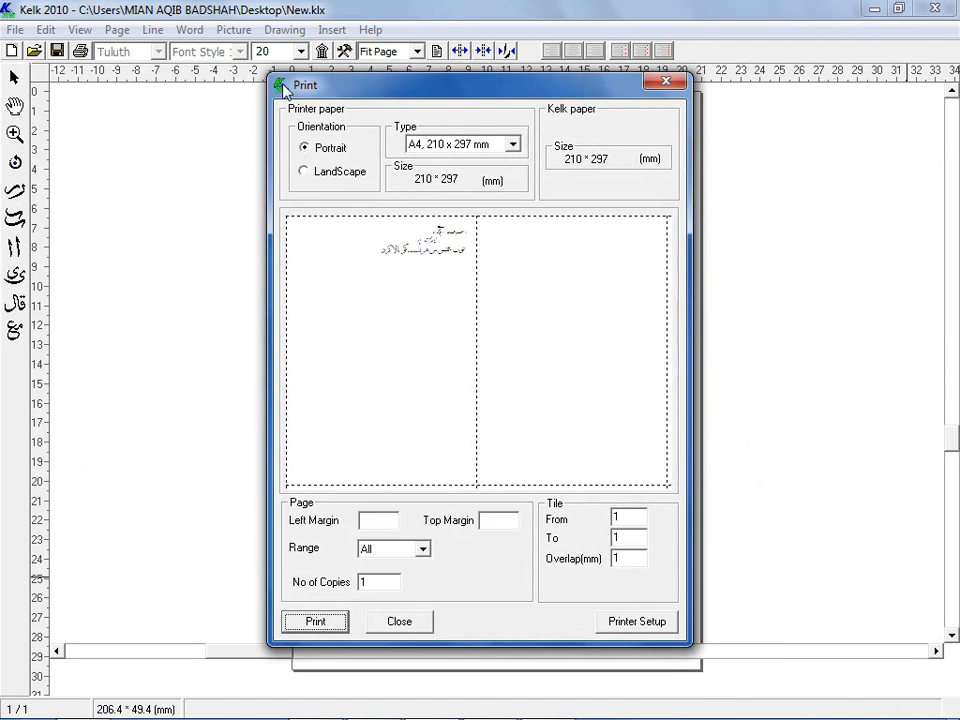
left_click(655, 621)
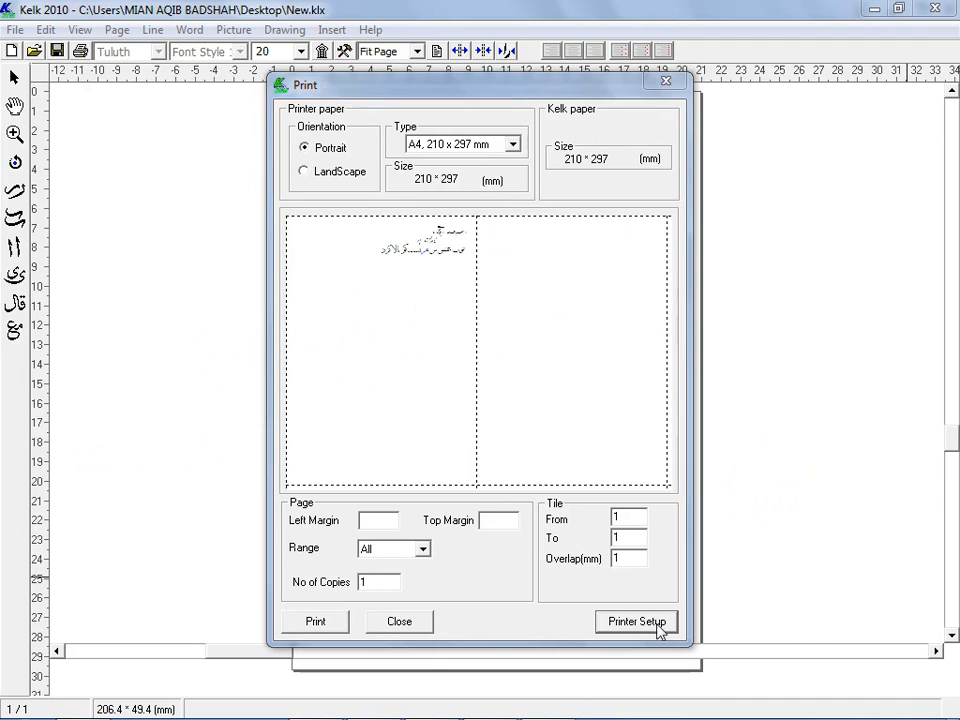
left_click(393, 457)
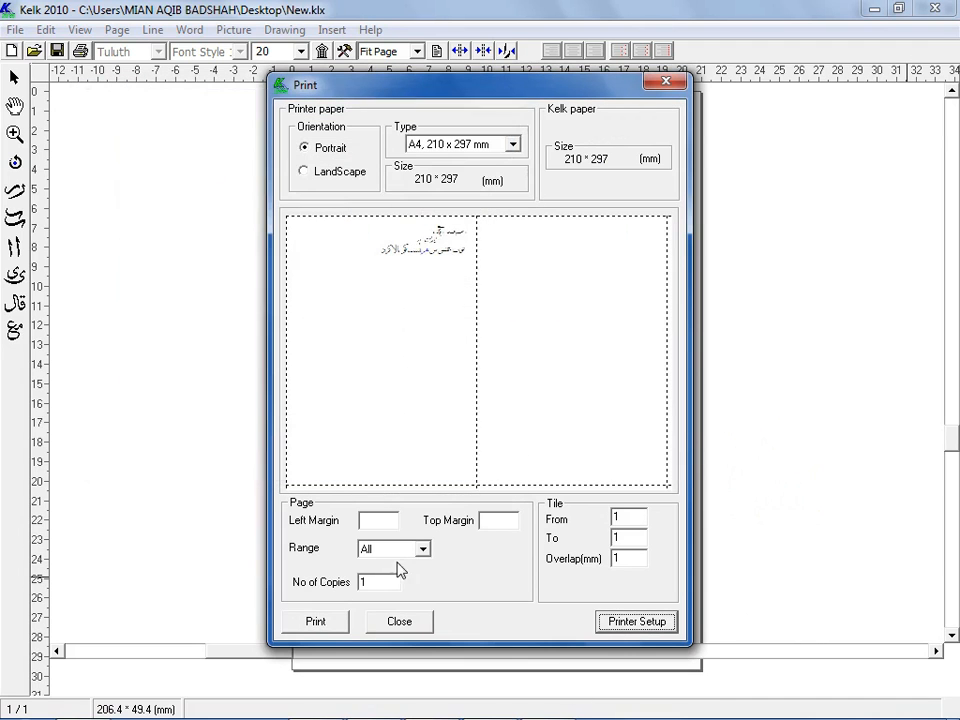
left_click(327, 614)
left_click(550, 341)
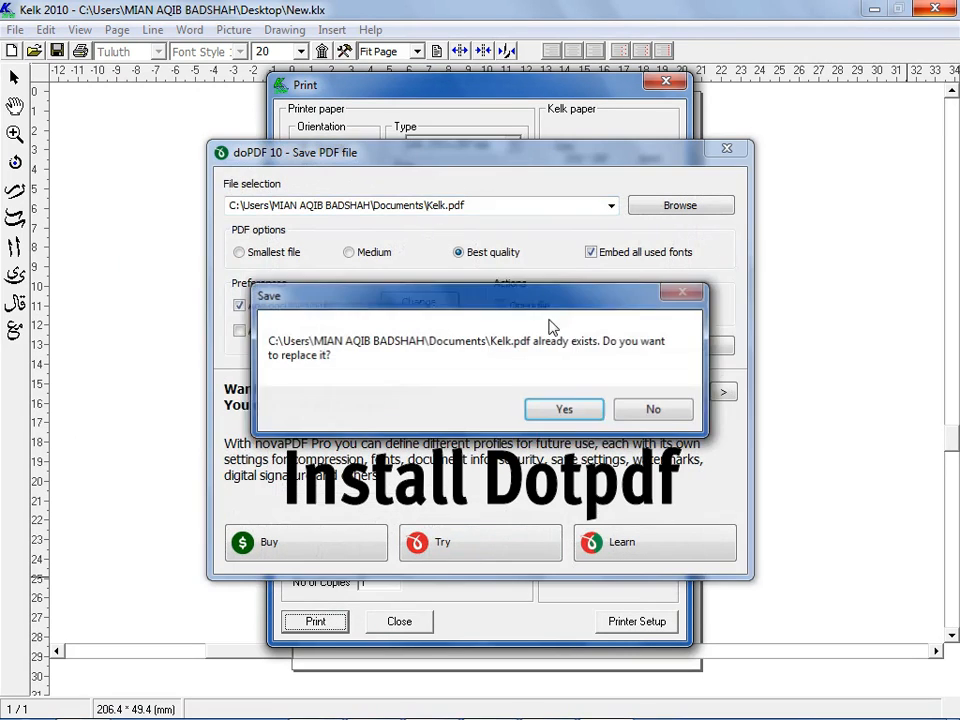
left_click(562, 408)
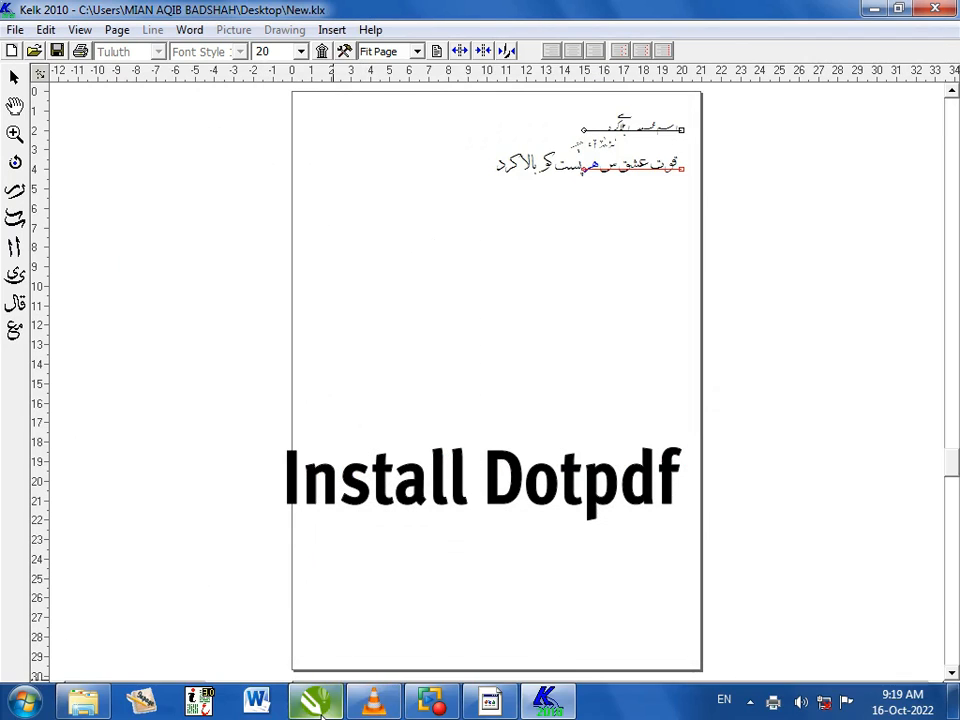
- Switch to CorelDRAW and create a new blank document
left_click(318, 702)
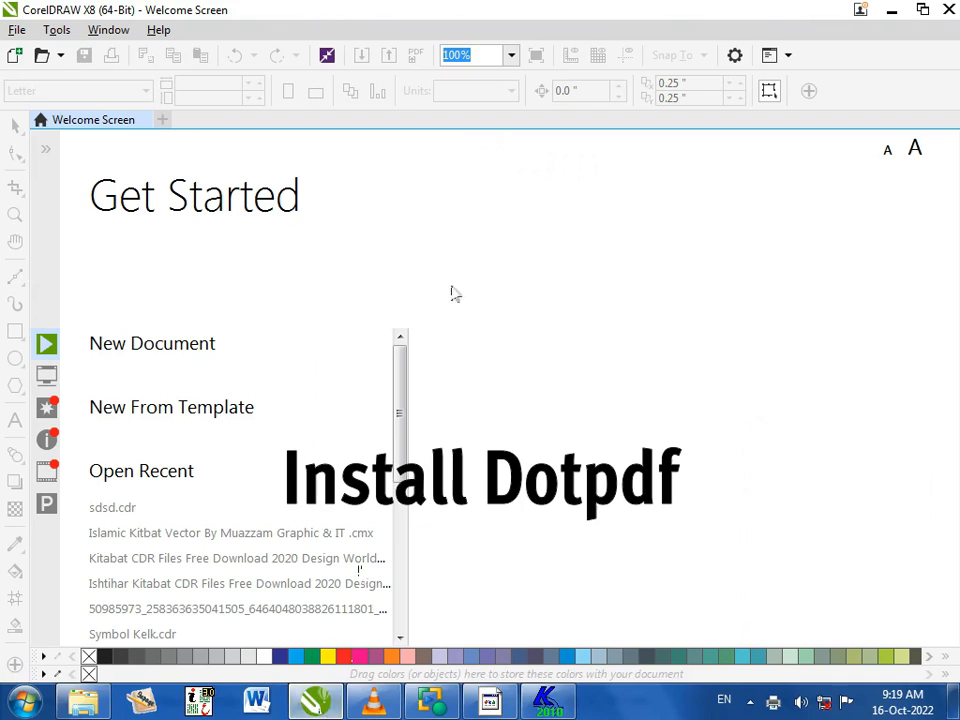
left_click(162, 121)
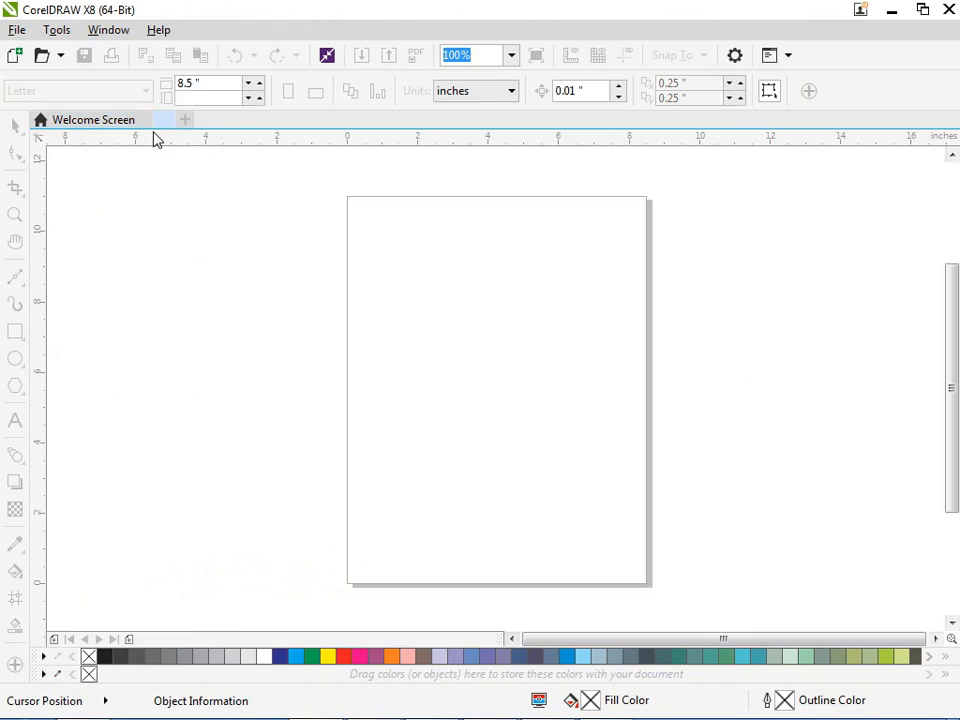
left_click(145, 121)
- Import Kelk.pdf from the Documents folder and place it on the page
right_click(165, 220)
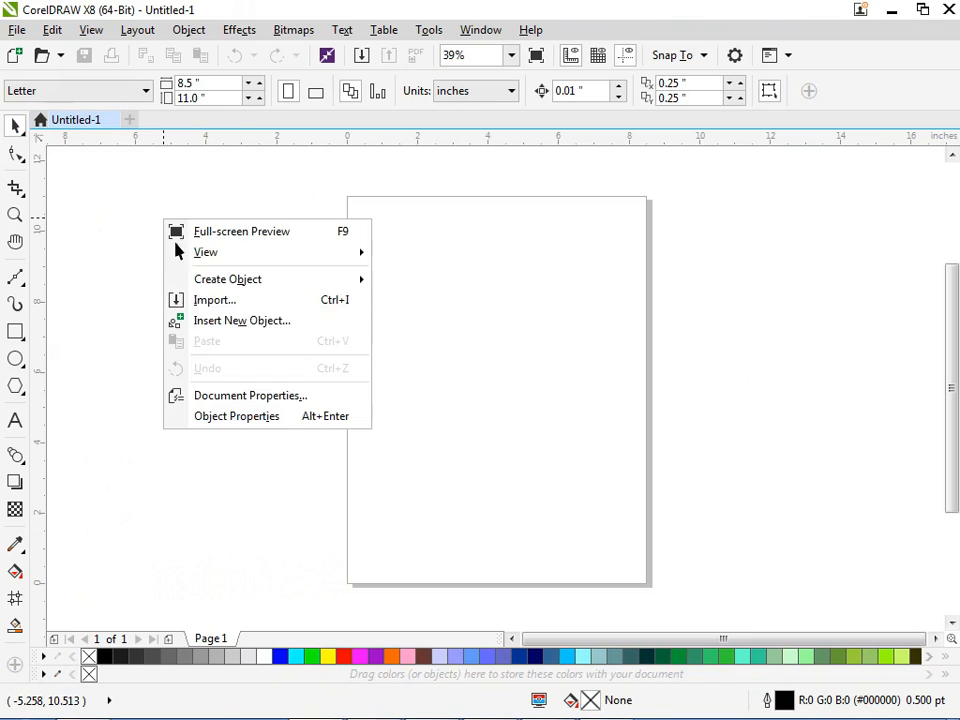
left_click(250, 302)
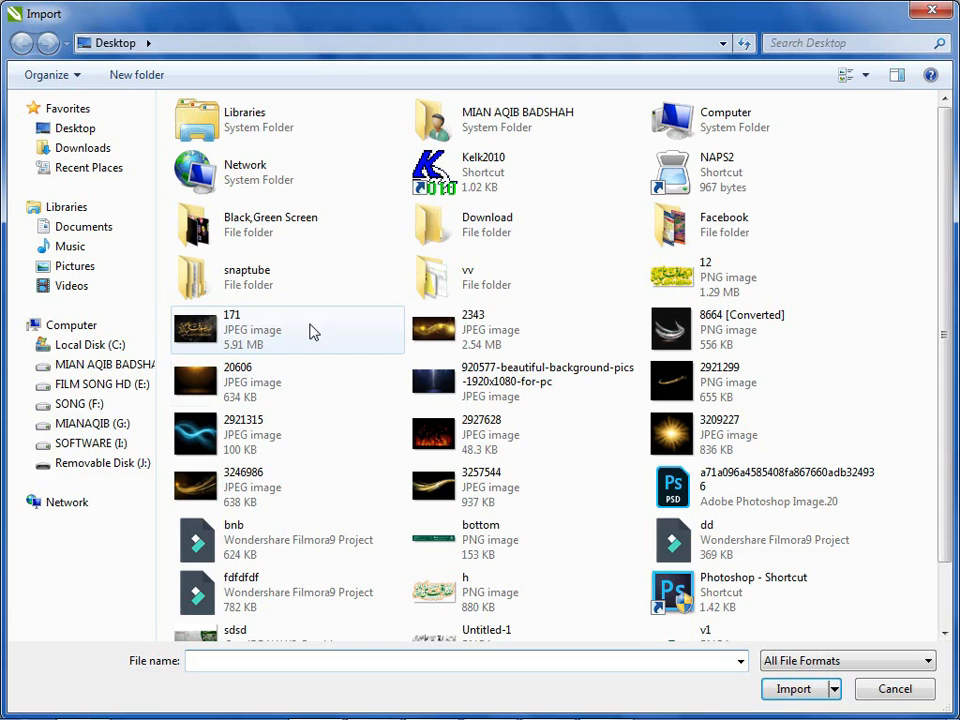
left_click(553, 414)
left_click(77, 231)
left_click(482, 474)
double_click(455, 441)
left_click(536, 443)
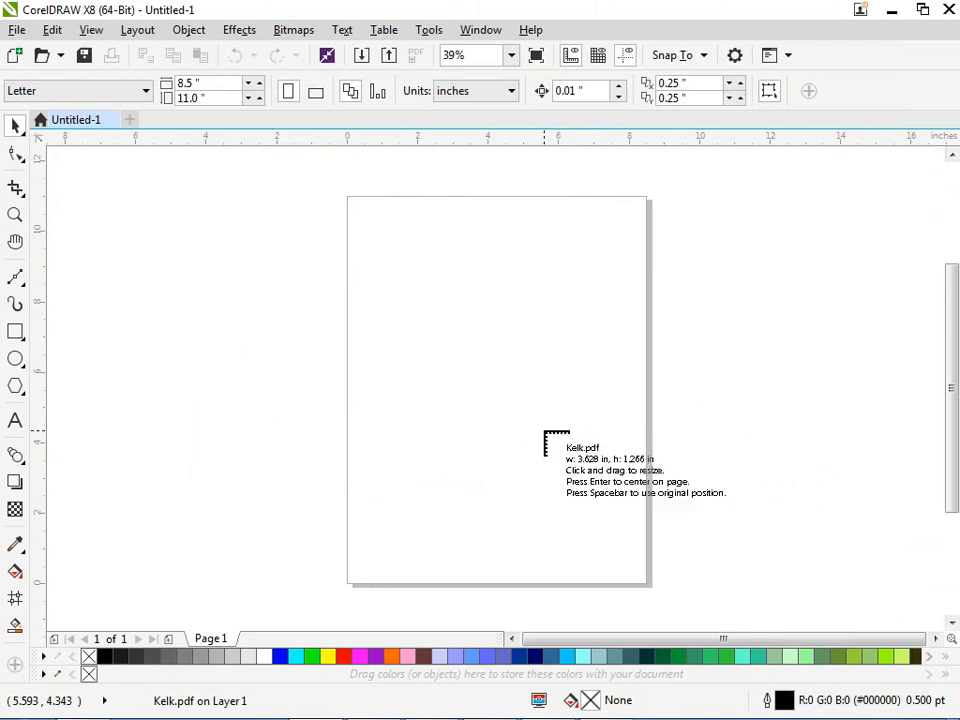
left_click(388, 341)
- Ungroup the imported calligraphy and scale all of it up to about 334%
scroll(509, 371, "up", 3)
key("ctrl+u")
scroll(570, 255, "down", 3)
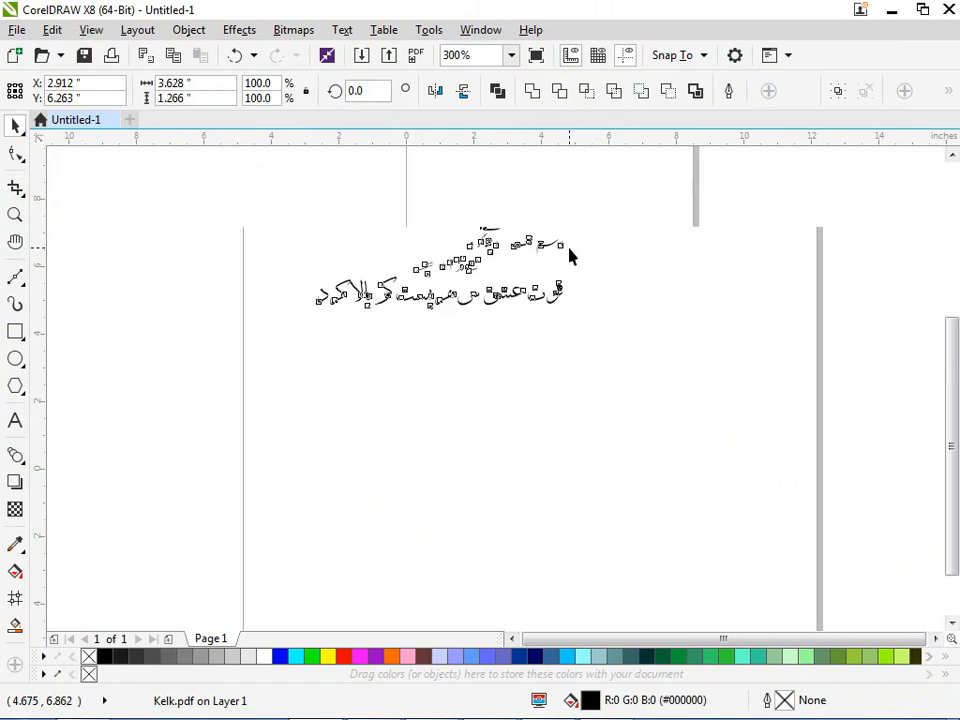
left_click_drag(577, 286, 723, 337)
left_click(674, 431)
- Move the long stroke of اسم against its م piece and weld the two into one curve
scroll(725, 210, "up", 3)
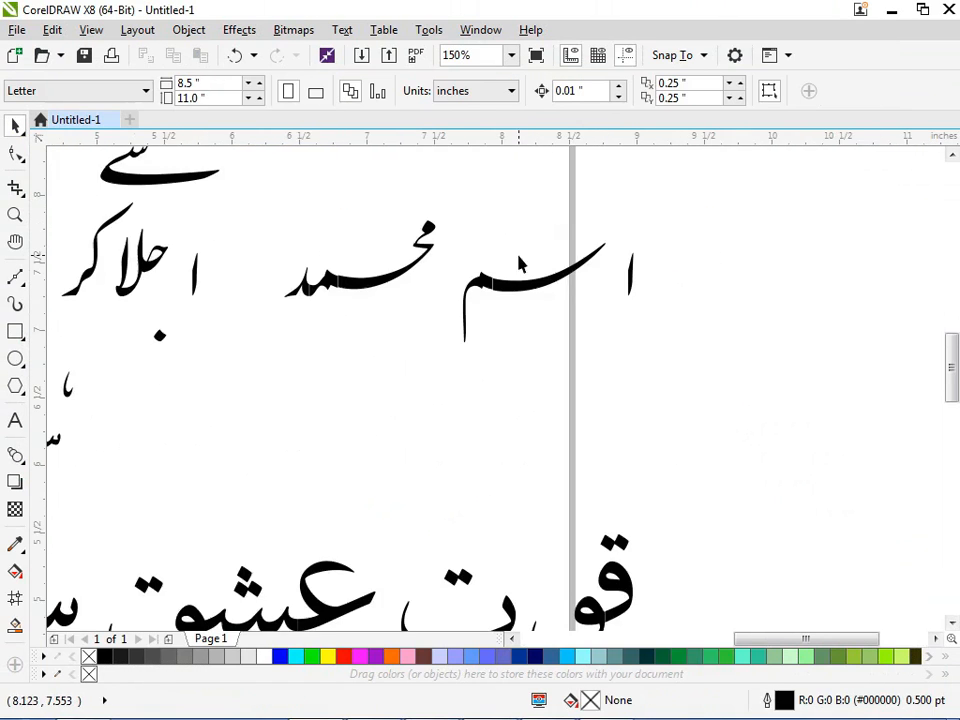
scroll(468, 313, "up", 3)
scroll(472, 320, "up", 1)
left_click_drag(426, 240, 519, 280)
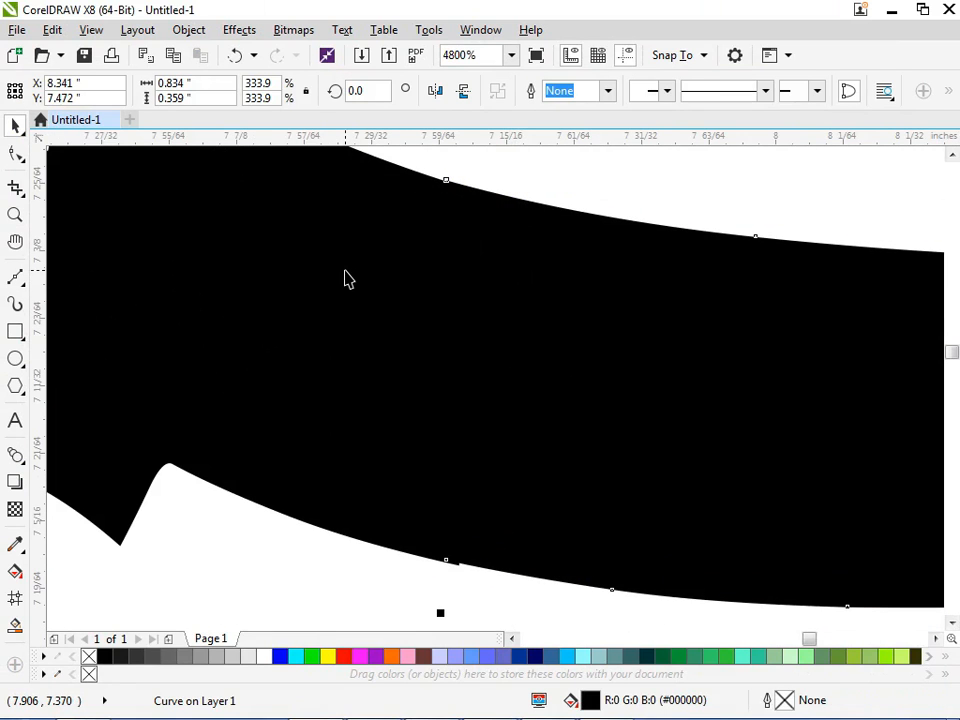
left_click(253, 323, "shift")
left_click(530, 92)
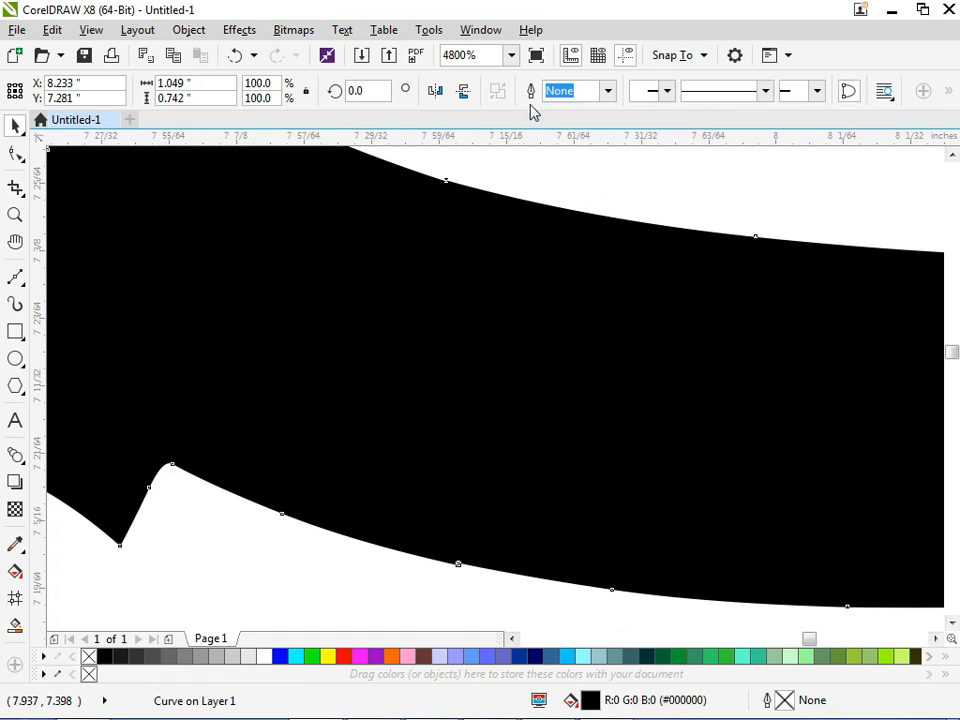
- Delete the surplus nodes along the upper and lower edges of the weld seam in اسم
key("F10")
left_click_drag(526, 162, 364, 253)
key("Delete")
left_click_drag(531, 604, 375, 460)
key("Delete")
left_click_drag(531, 159, 304, 239)
key("Delete")
key("space")
- Move the alif of اسم in beneath the rising end of its long stroke
scroll(338, 414, "down", 3)
mouse_move(903, 385)
left_mouse_down()
mouse_move(718, 611)
mouse_move(735, 561)
mouse_move(718, 450)
mouse_move(760, 425)
left_mouse_up()
scroll(718, 450, "down", 1)
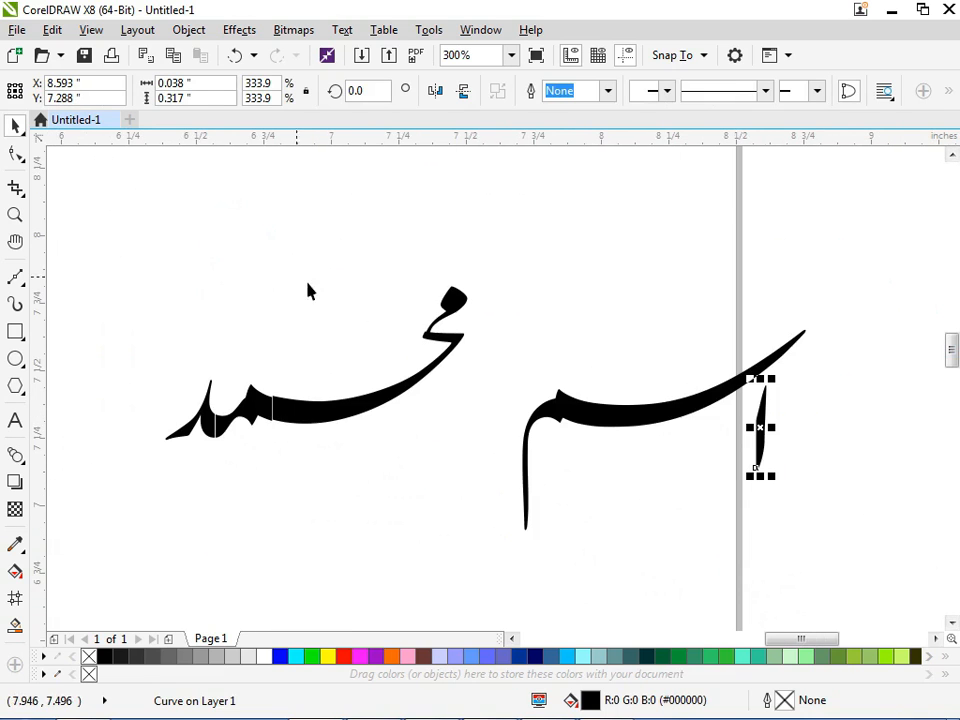
- Align the head of محمد with its long stroke and weld the two pieces together
scroll(279, 411, "up", 1)
left_click(628, 285)
scroll(349, 480, "up", 4)
mouse_move(392, 428)
left_mouse_down()
mouse_move(403, 407)
mouse_move(366, 411)
mouse_move(386, 401)
mouse_move(291, 463)
mouse_move(543, 204)
left_mouse_up()
scroll(291, 463, "up", 3)
left_click(403, 569, "shift")
left_click(528, 90)
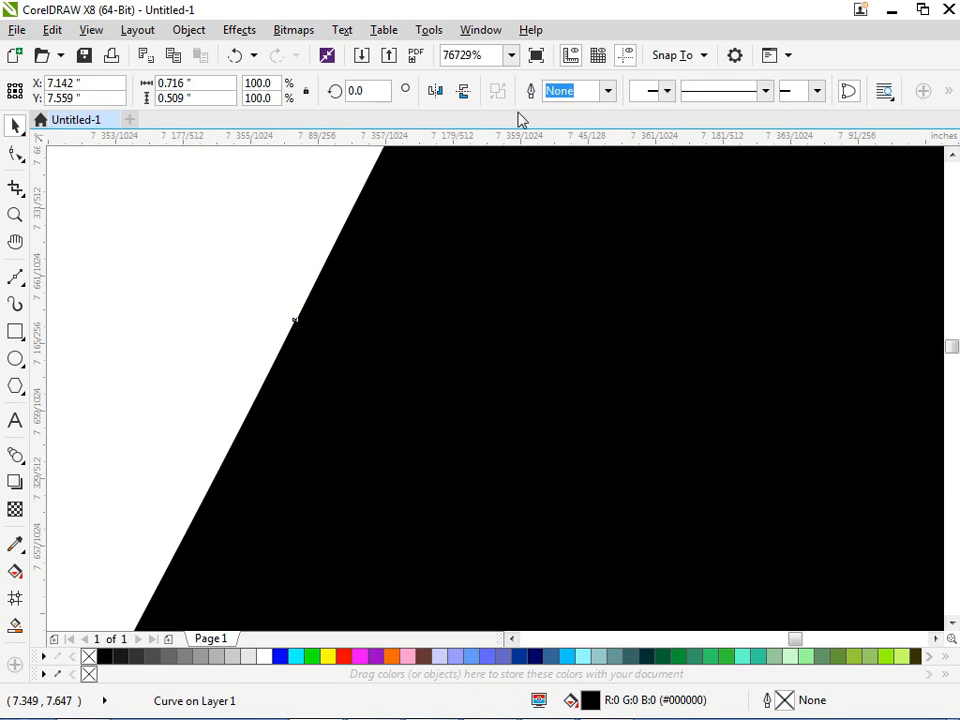
- Try to clean up the nodes at the weld seam below the head of محمد, and undo the last edit
key("F10")
scroll(302, 340, "down", 2)
left_click_drag(580, 330, 553, 358)
left_click_drag(601, 303, 575, 334)
left_click_drag(577, 348, 554, 365)
scroll(572, 362, "up", 3)
key("ctrl+z")
scroll(505, 340, "up", 1)
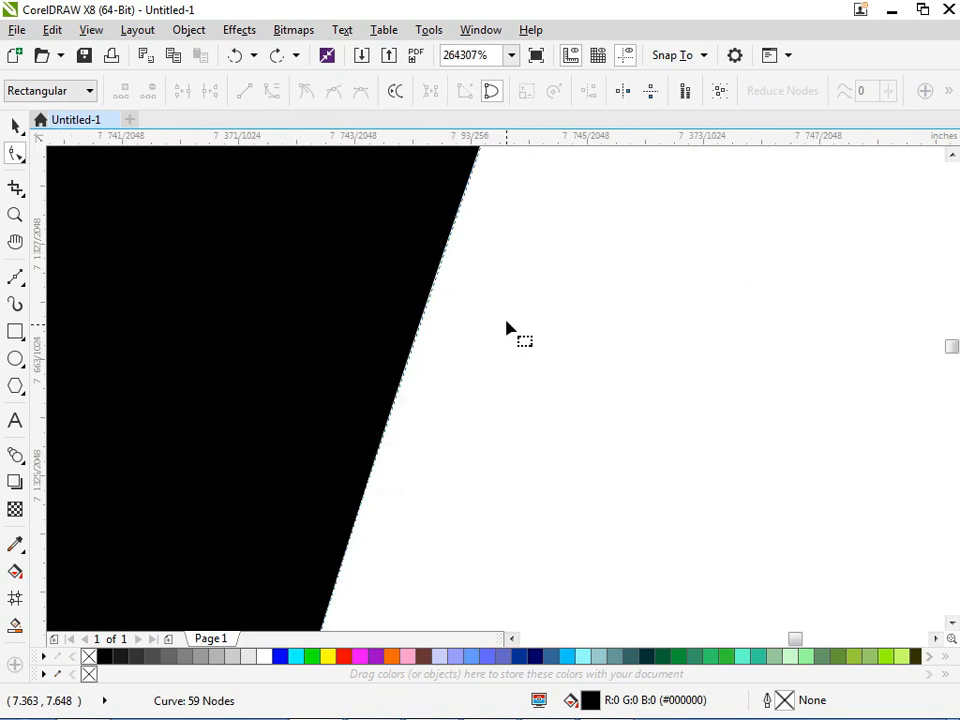
- Delete the surplus nodes at the weld seam between the head and long stroke of محمد
scroll(369, 514, "down", 2)
scroll(366, 505, "up", 1)
left_click_drag(377, 418, 324, 543)
key("Delete")
scroll(346, 422, "down", 2)
left_click_drag(347, 422, 298, 493)
key("Delete")
scroll(297, 472, "down", 4)
key("space")
scroll(546, 482, "down", 3)
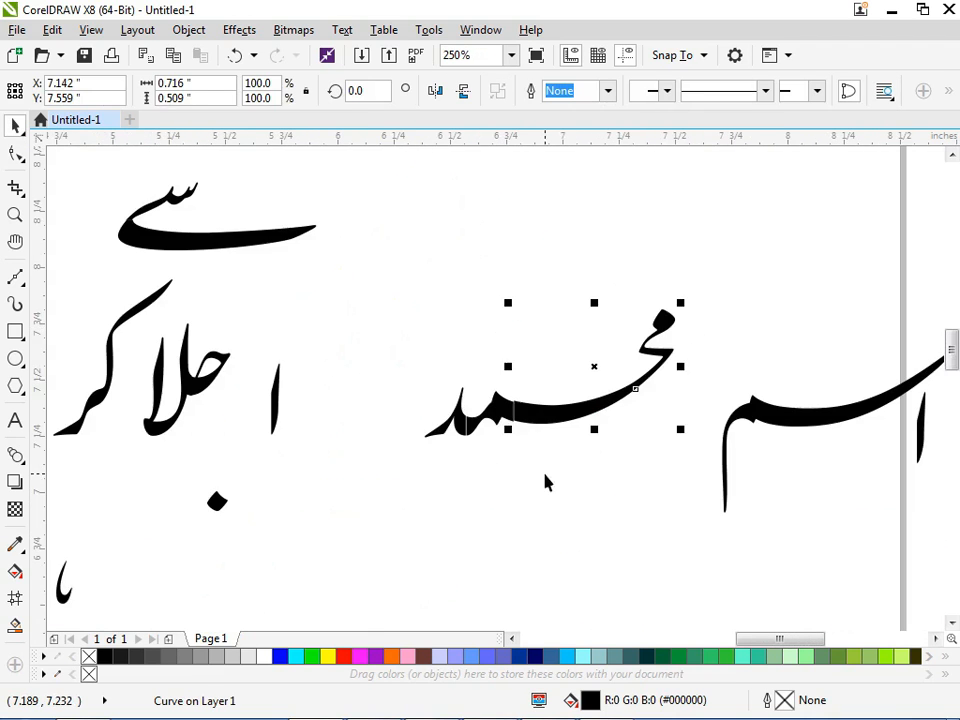
- Close the gap between the long stroke of محمد and its middle piece, and weld them into one curve
left_click(546, 482)
scroll(508, 396, "up", 2)
scroll(540, 433, "down", 2)
scroll(530, 403, "up", 4)
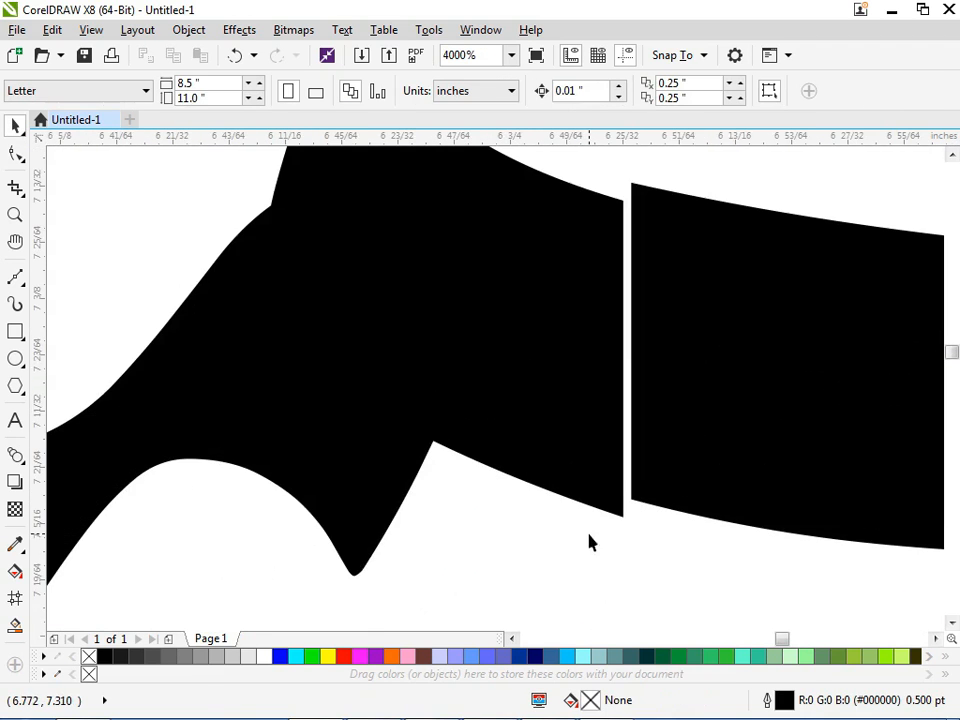
scroll(637, 508, "up", 2)
left_click_drag(740, 448, 686, 482)
key("ctrl+a")
left_click(527, 92)
key("F10")
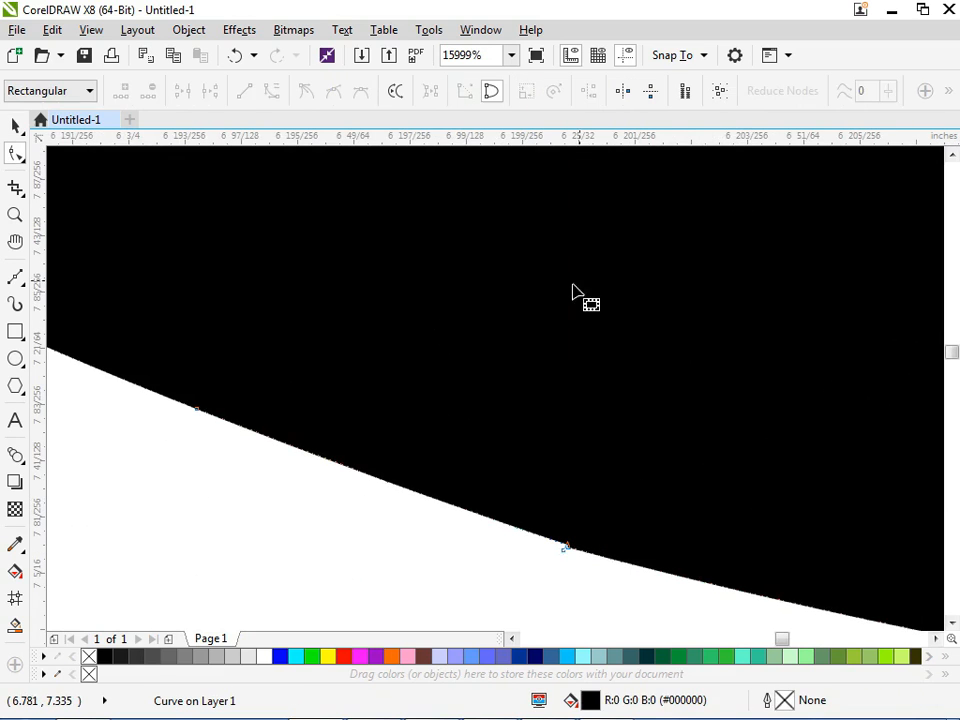
scroll(591, 433, "down", 3)
key("space")
scroll(454, 542, "down", 1)
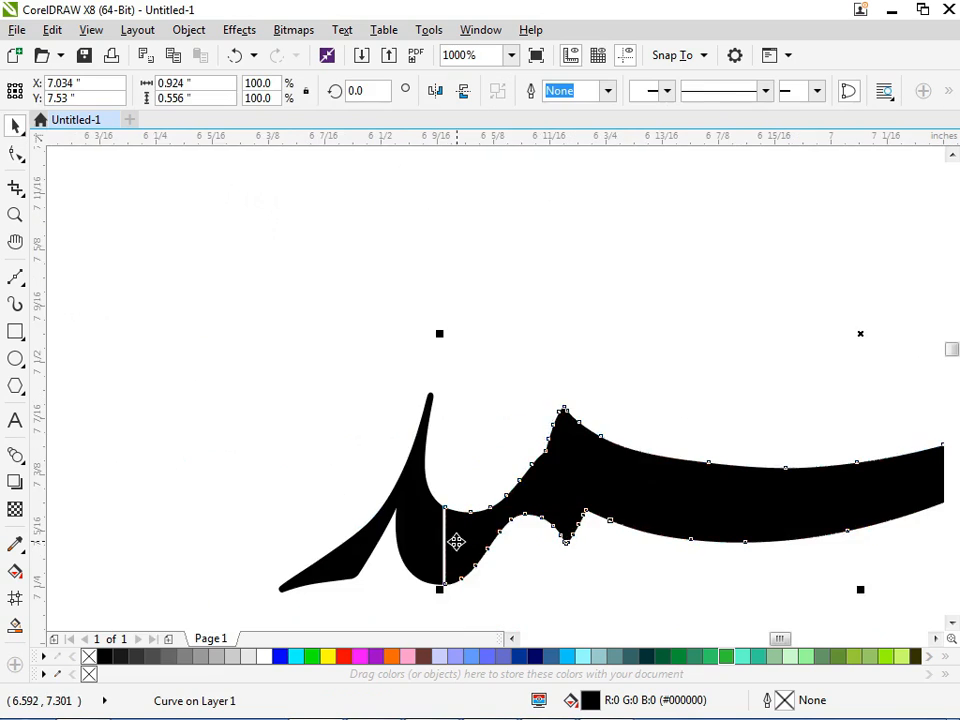
- Move the joined part of محمد against its final د piece and weld them together
scroll(450, 499, "up", 4)
scroll(450, 178, "down", 2)
scroll(460, 470, "up", 4)
left_click_drag(460, 470, 268, 381)
key("ctrl+a")
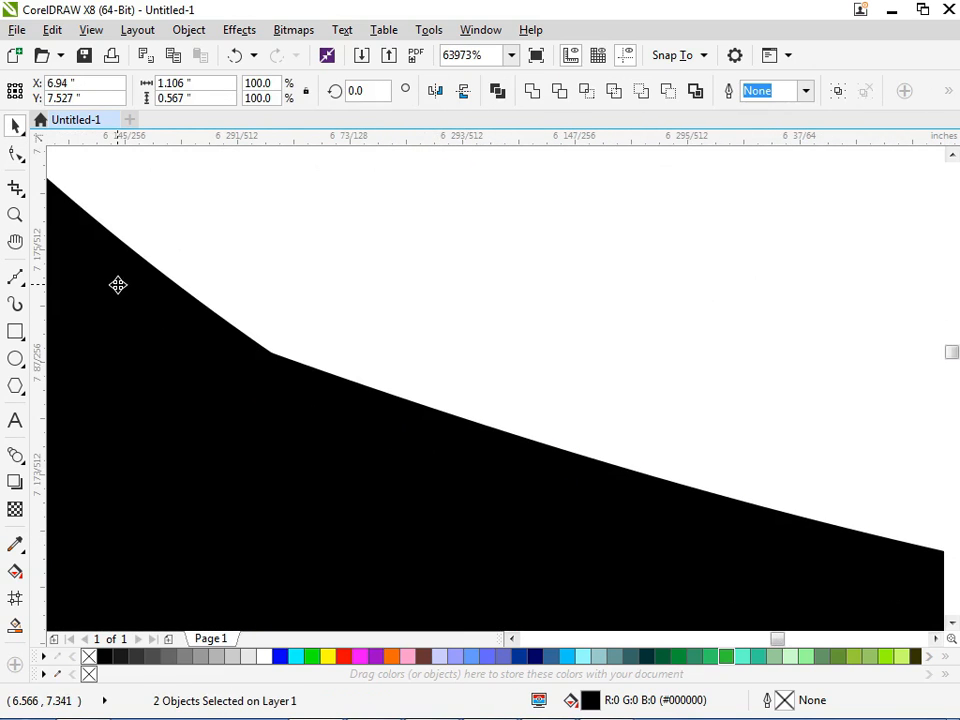
left_click(548, 92)
- Clean up the nodes at the bottom of the seam where the final د joins محمد
key("F10")
scroll(542, 272, "down", 4)
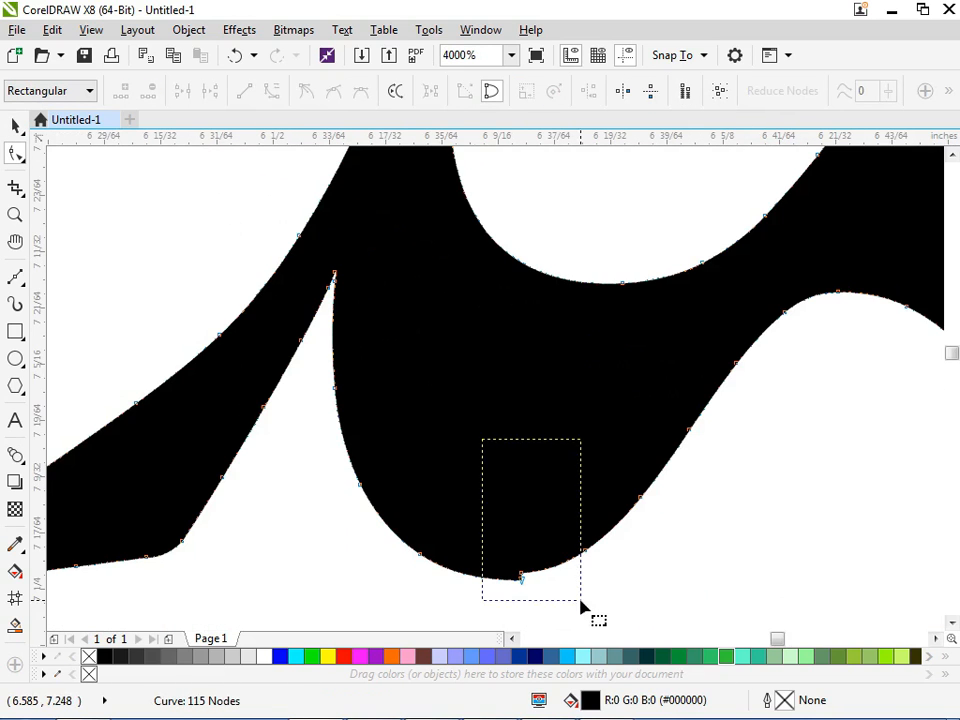
scroll(566, 418, "down", 2)
key("space")
scroll(566, 396, "down", 3)
key("Escape")
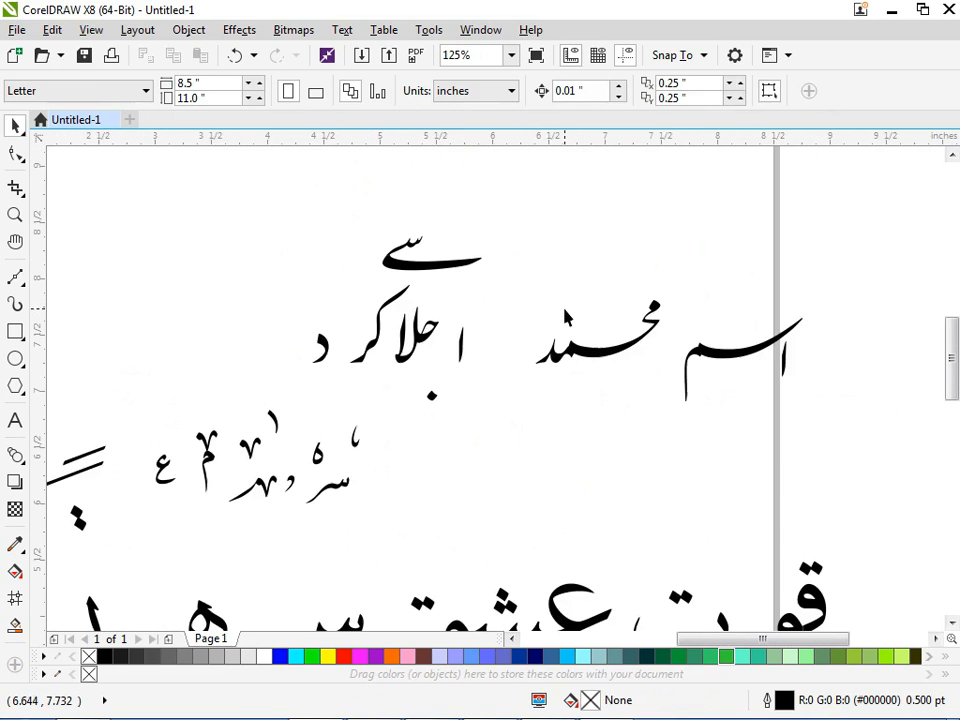
- Nest محمد just above the stroke of اسم, rotate it to about 357.8° and fine-tune its position
scroll(853, 294, "up", 1)
left_click_drag(358, 420, 613, 396)
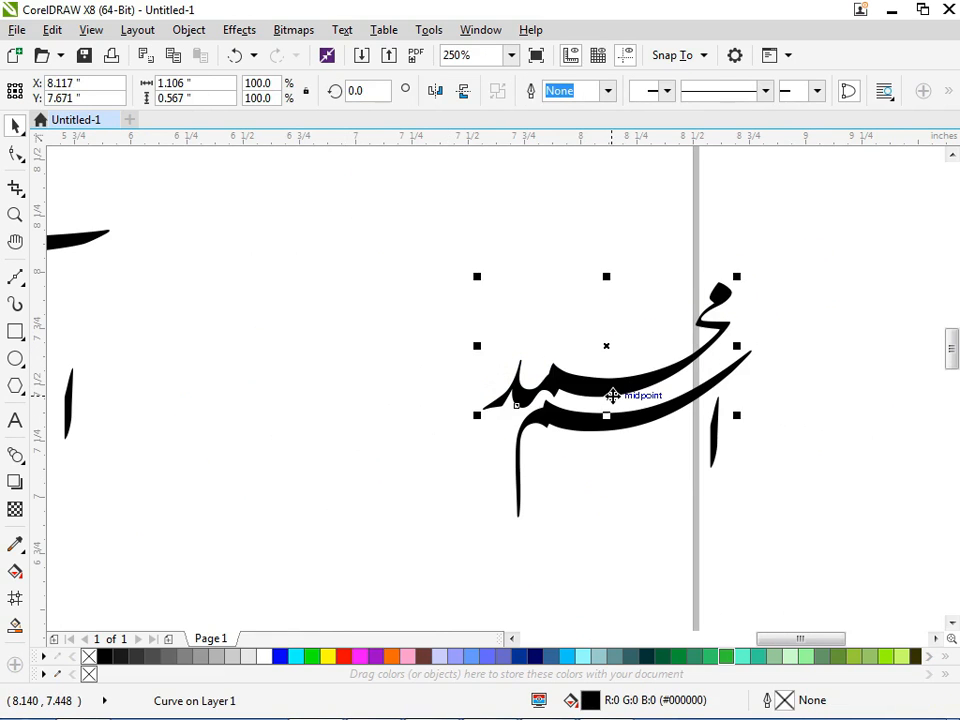
scroll(732, 294, "up", 1)
left_click_drag(739, 261, 743, 272)
left_click(447, 524)
left_click_drag(428, 489, 450, 490)
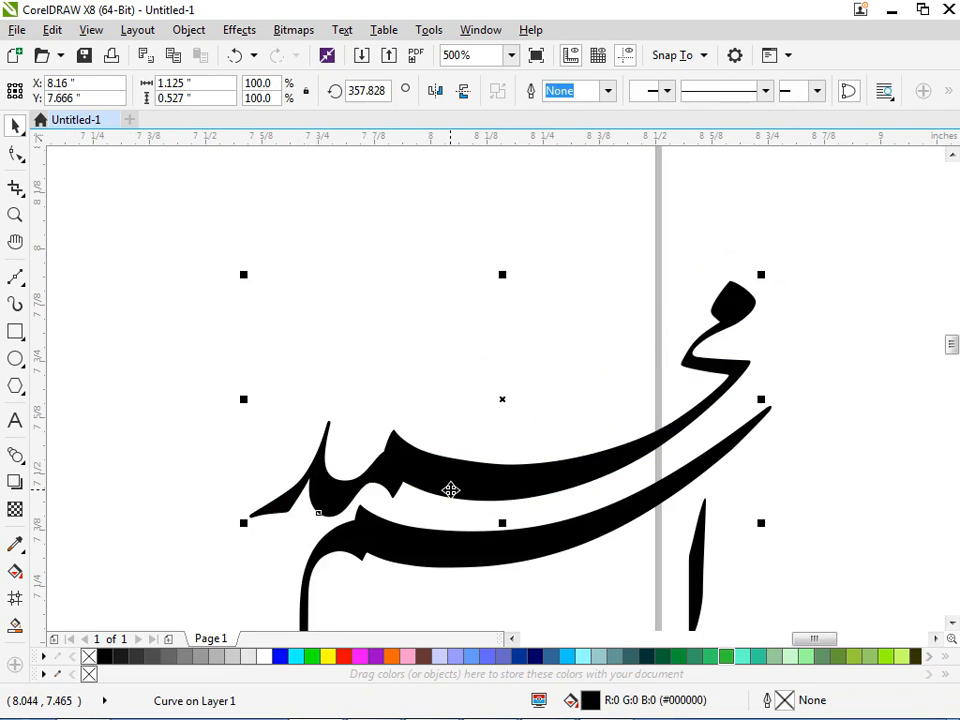
left_click(391, 394)
scroll(351, 501, "up", 1)
left_click_drag(430, 433, 422, 443)
left_click(497, 300)
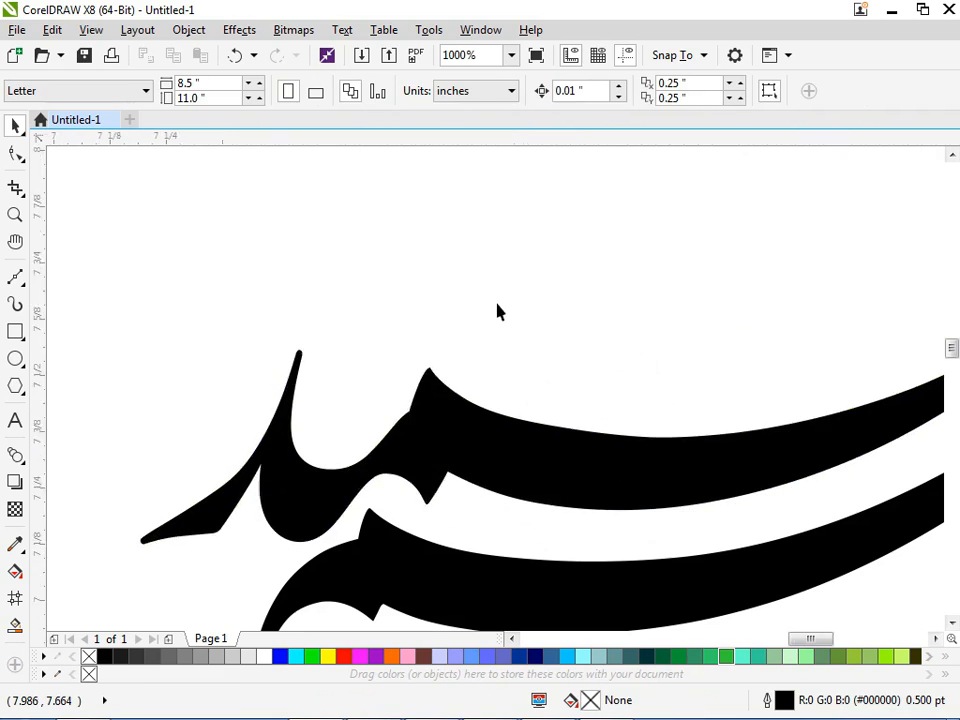
- Weld the small ح head to the adjoining لا piece of اجلا
scroll(497, 303, "down", 2)
scroll(497, 322, "down", 1)
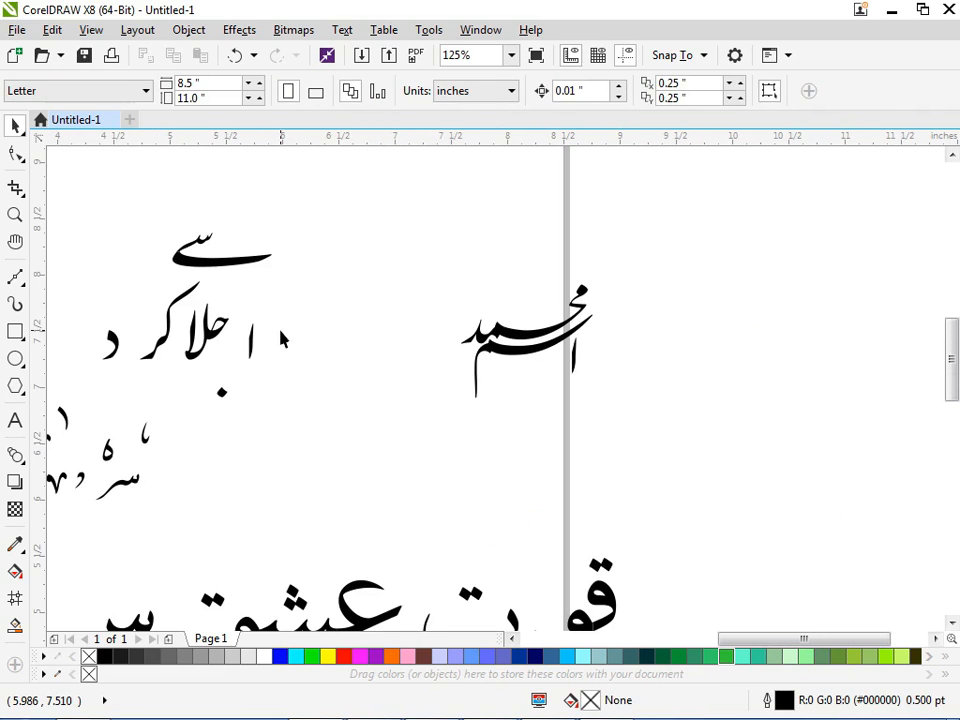
left_click_drag(168, 314, 412, 417)
scroll(260, 311, "up", 3)
left_click(429, 462)
scroll(429, 463, "up", 3)
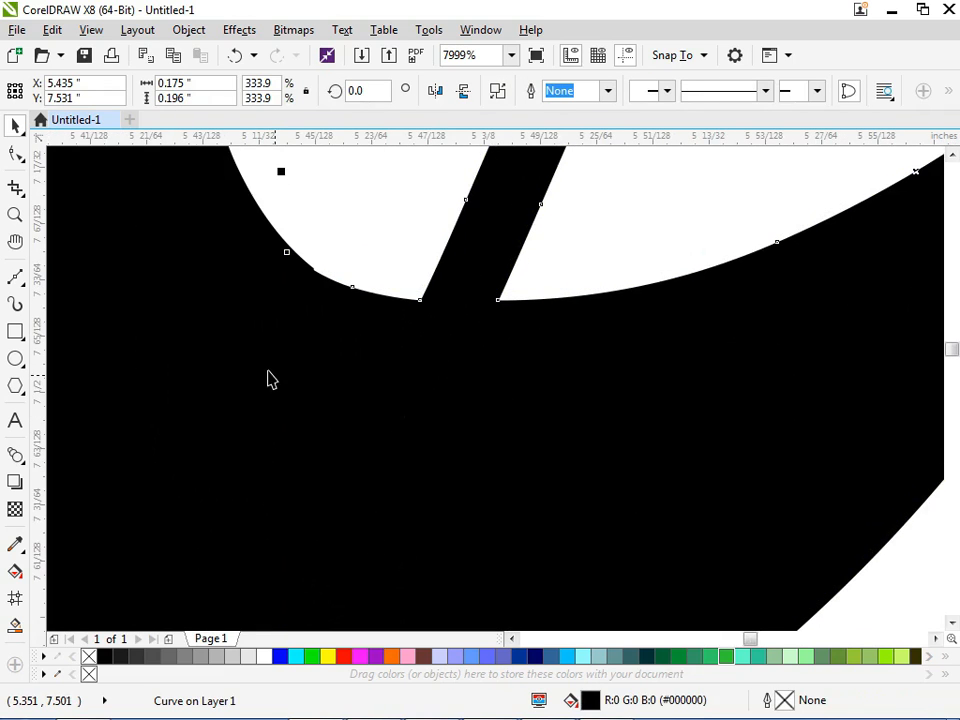
left_click(188, 263, "shift")
left_click(540, 93)
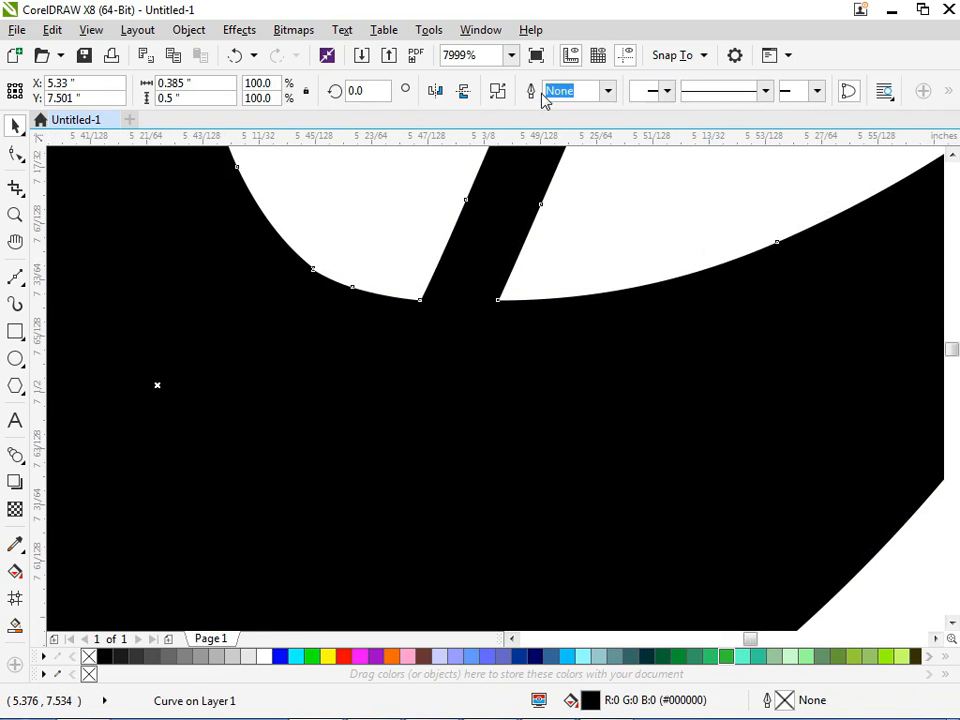
- Delete the surplus nodes around the seams where the ح head joins لا
key("F10")
left_click_drag(456, 216, 289, 350)
key("Delete")
scroll(399, 395, "down", 2)
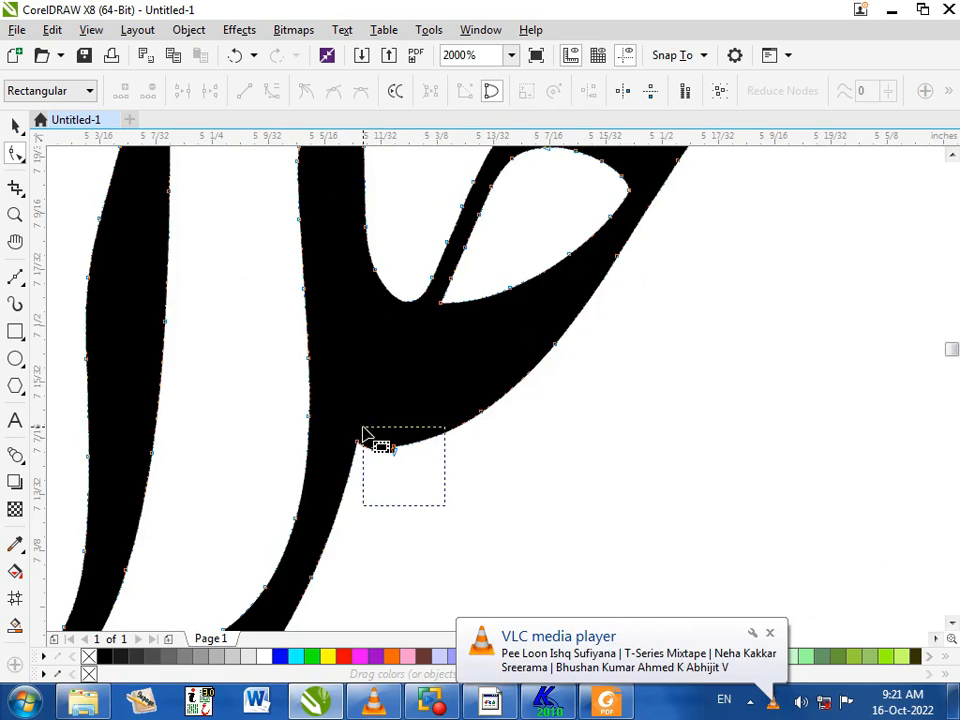
scroll(365, 433, "down", 4)
key("space")
left_click(436, 393)
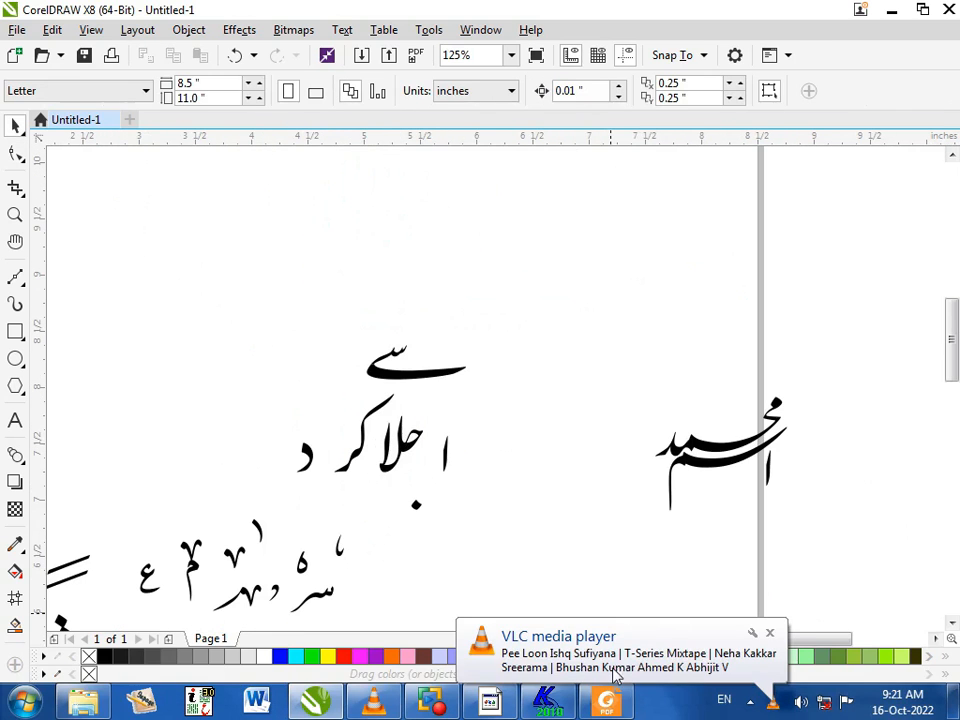
- Close the PDF reader and move the سے and اجلا کرد pieces to the empty area beyond محمد, off the page
left_click(606, 702)
left_click(956, 5)
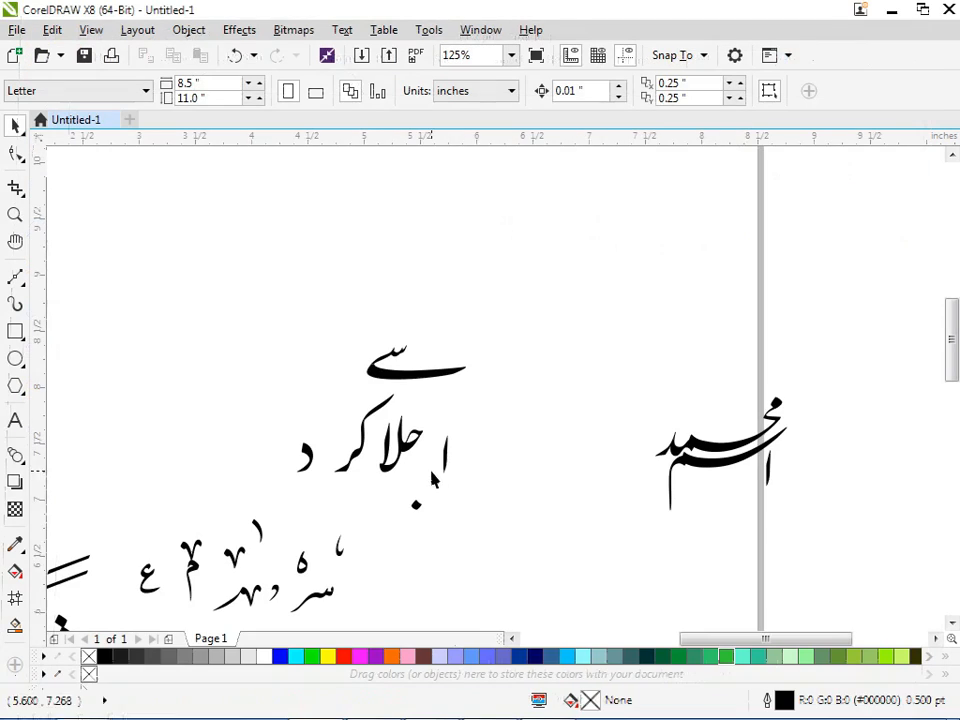
scroll(795, 440, "up", 1)
scroll(590, 340, "down", 1)
left_click_drag(439, 244, 135, 430)
left_click_drag(287, 395, 828, 500)
left_click(643, 314)
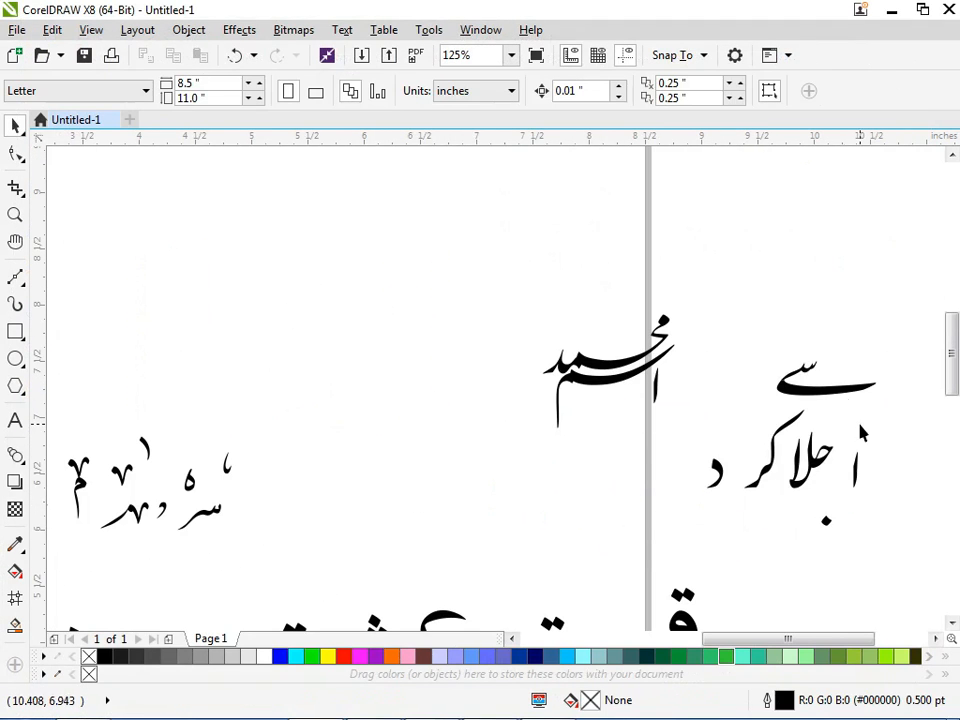
scroll(830, 402, "up", 1)
mouse_move(830, 402)
left_mouse_down()
mouse_move(429, 514)
mouse_move(492, 497)
left_mouse_up()
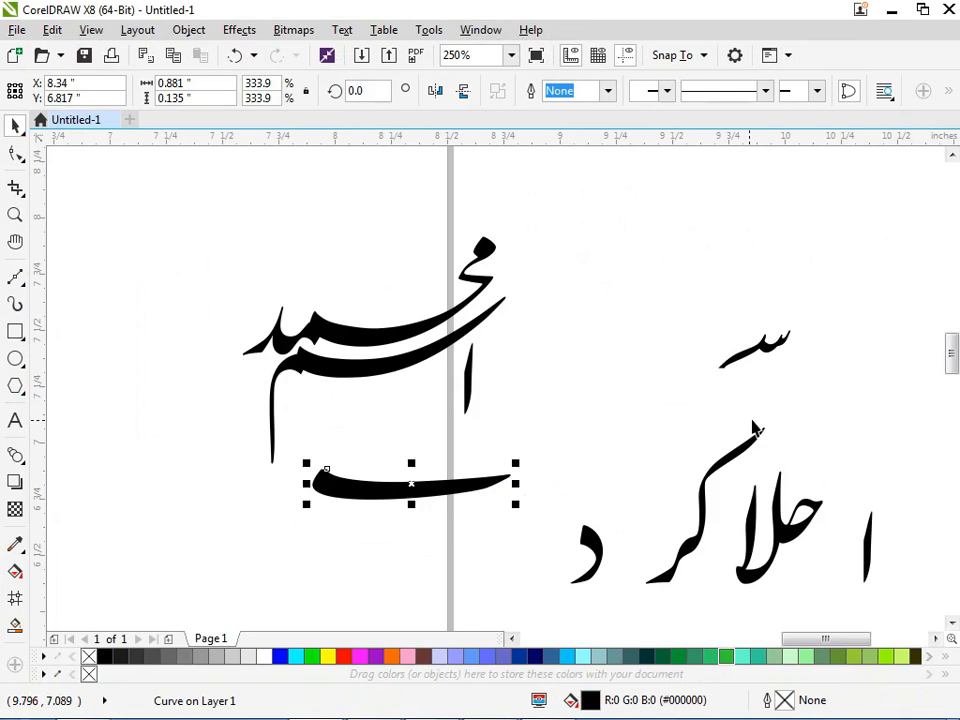
key("ctrl+z")
- Weld the toothed س piece to the long ے stroke and tidy the nodes at their seam
left_click(773, 345, "shift")
left_click(531, 91)
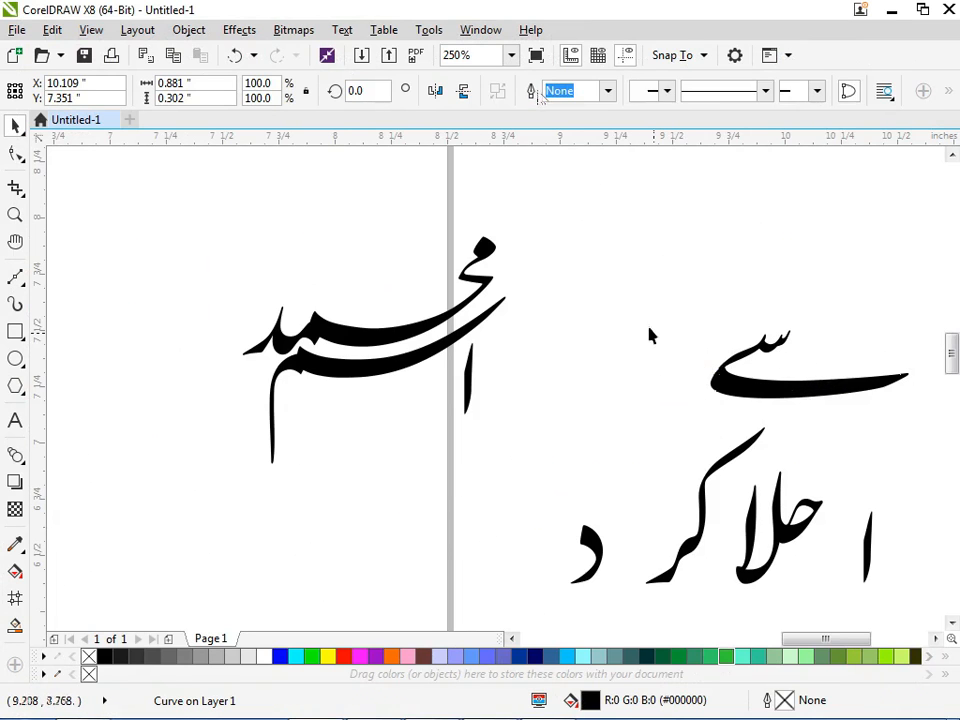
key("F10")
scroll(611, 398, "up", 5)
left_click_drag(316, 510, 467, 561)
key("space")
scroll(396, 386, "down", 4)
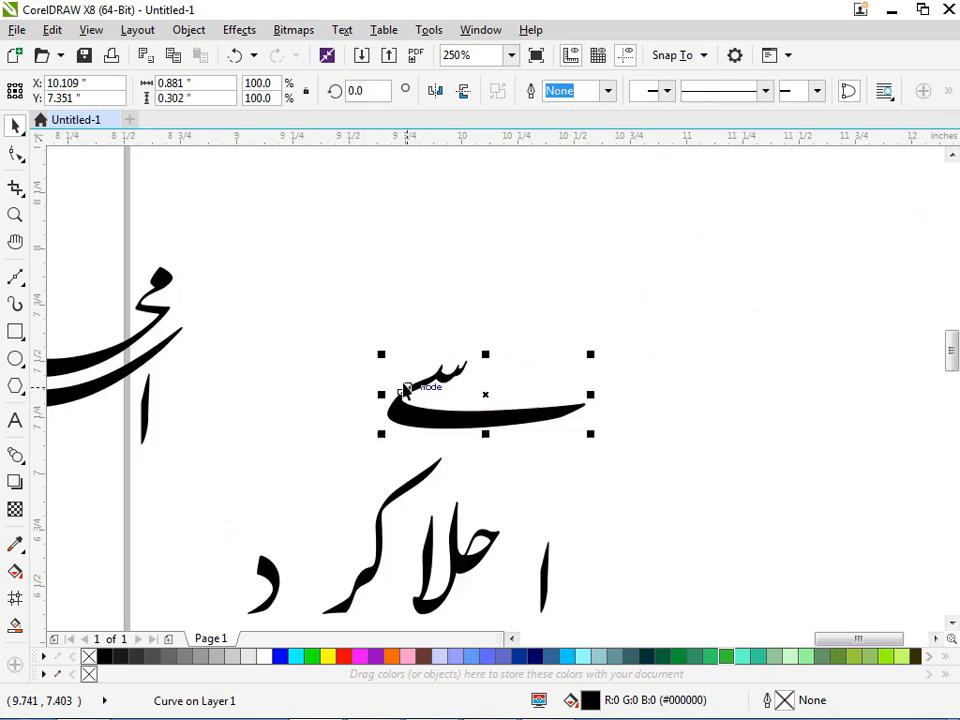
- Move سے farther out, then set the alif and the welded حلا piece close beside it
left_click_drag(429, 369, 593, 408)
scroll(512, 487, "up", 1)
scroll(439, 450, "up", 1)
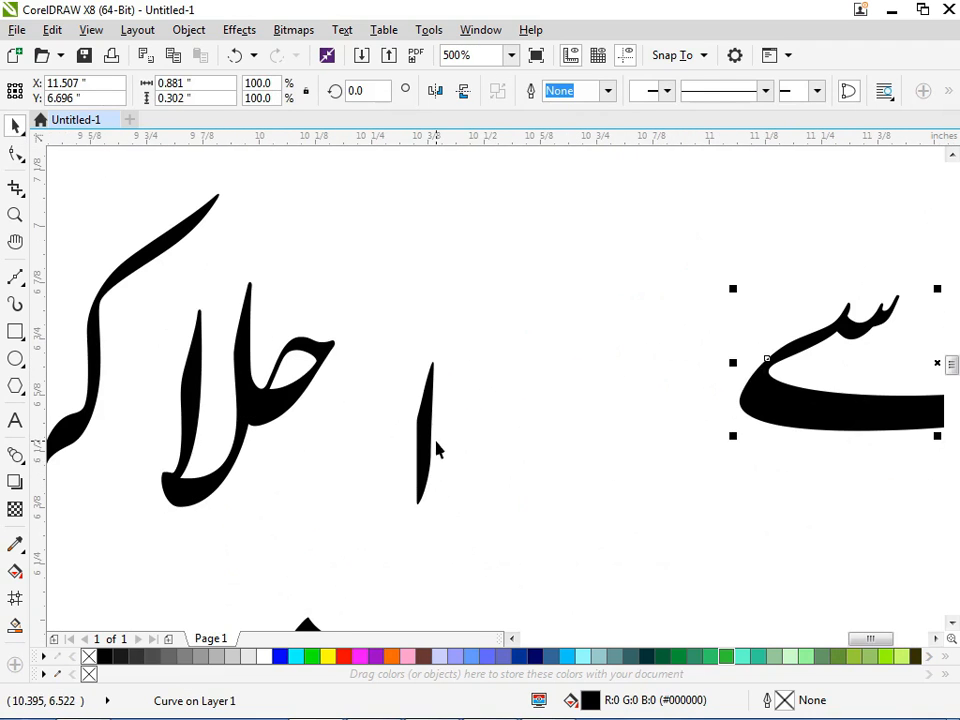
left_click(379, 414)
left_click_drag(425, 445, 724, 401)
left_click_drag(274, 403, 646, 399)
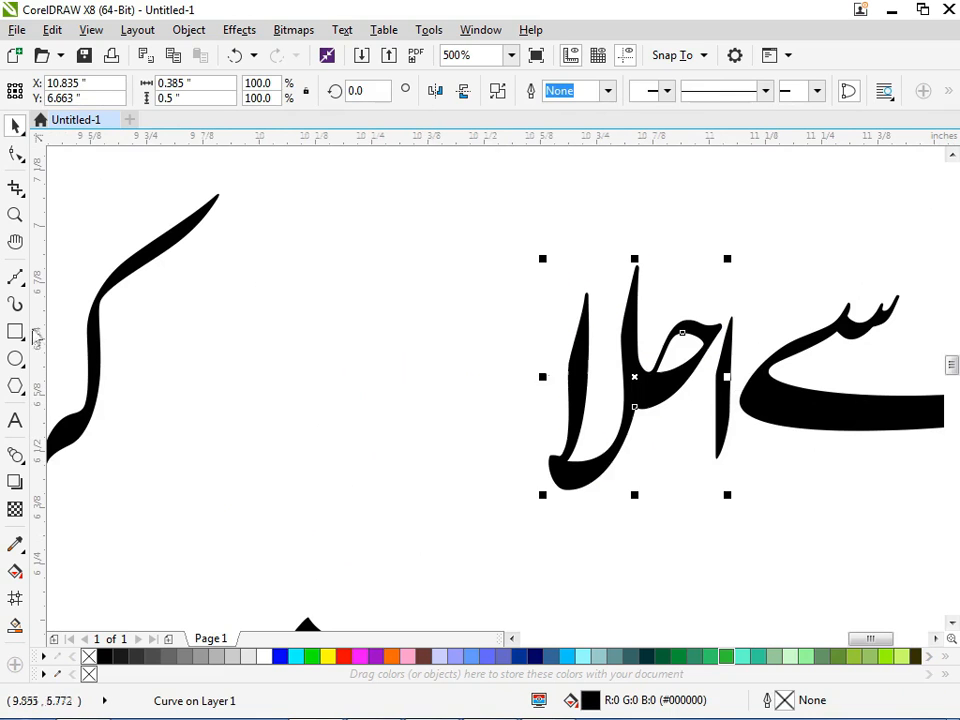
- Place کر tightly against حلا with د tucked in beside it, and nudge the loose dot slightly up
left_click_drag(65, 437, 510, 426)
scroll(490, 425, "down", 2)
mouse_move(186, 435)
left_mouse_down()
mouse_move(504, 396)
mouse_move(489, 400)
left_mouse_up()
mouse_move(395, 545)
left_mouse_down()
mouse_move(600, 555)
mouse_move(397, 535)
left_mouse_up()
left_click(560, 400)
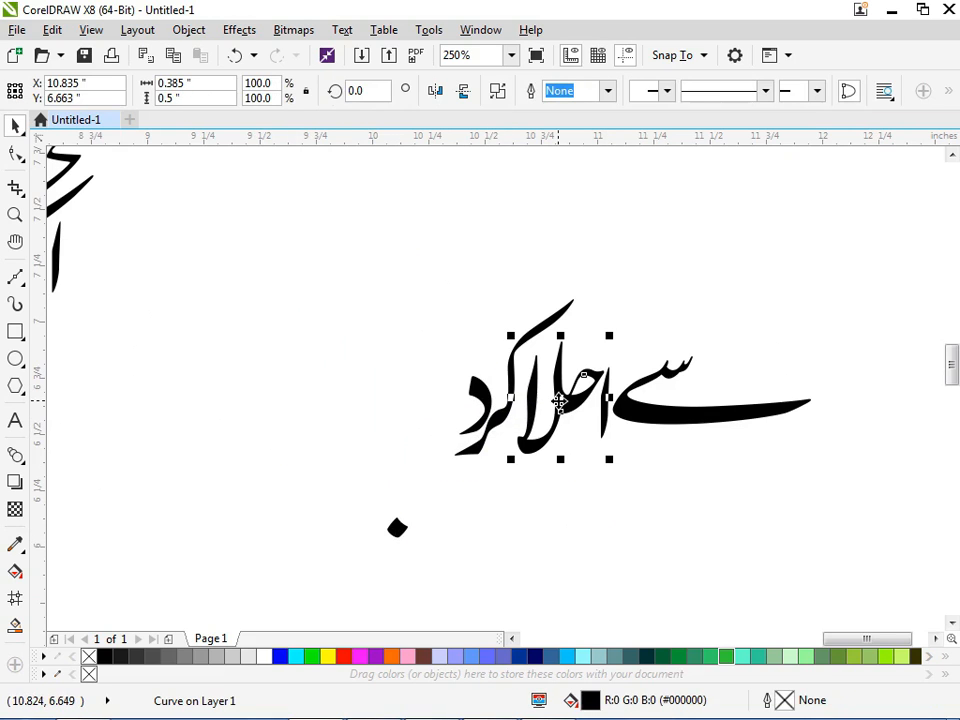
- Delete the welded حلا, the alif, کرد and the loose dot beside سے
key("Delete")
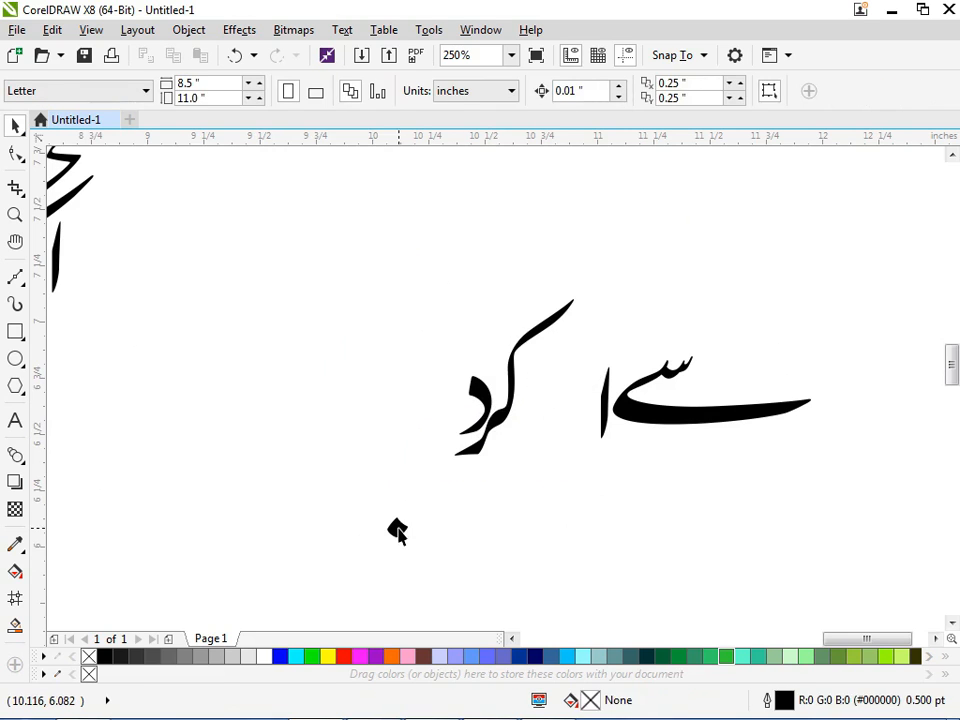
left_click(397, 531)
left_click_drag(373, 290, 656, 553)
key("Delete")
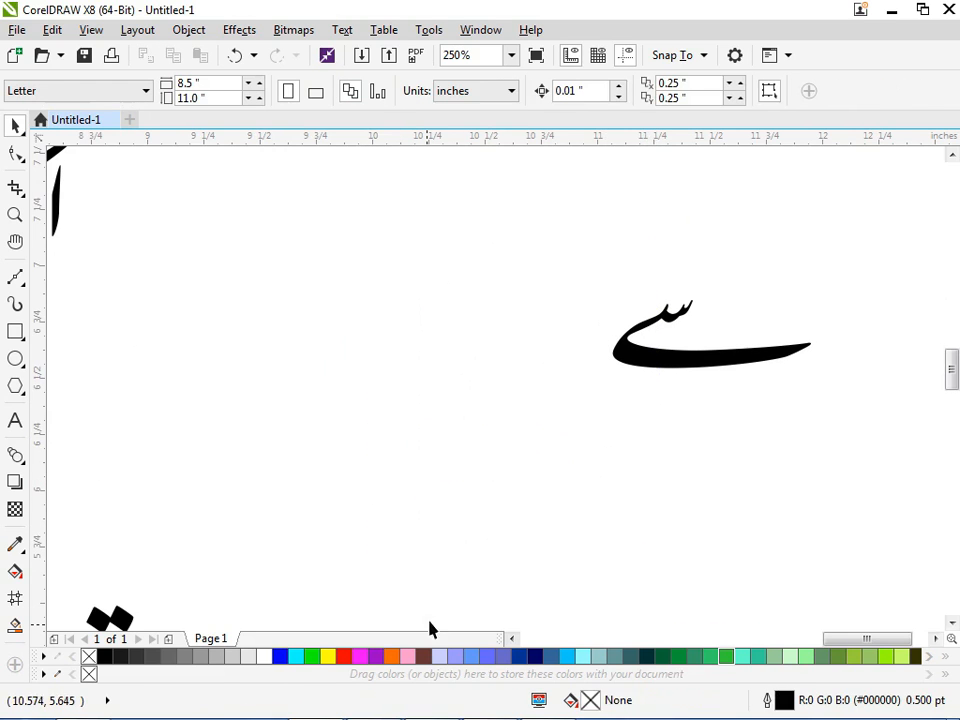
- Switch to Kelk and change جال in the first line to جالا with an elongated جا stroke
left_click(546, 700)
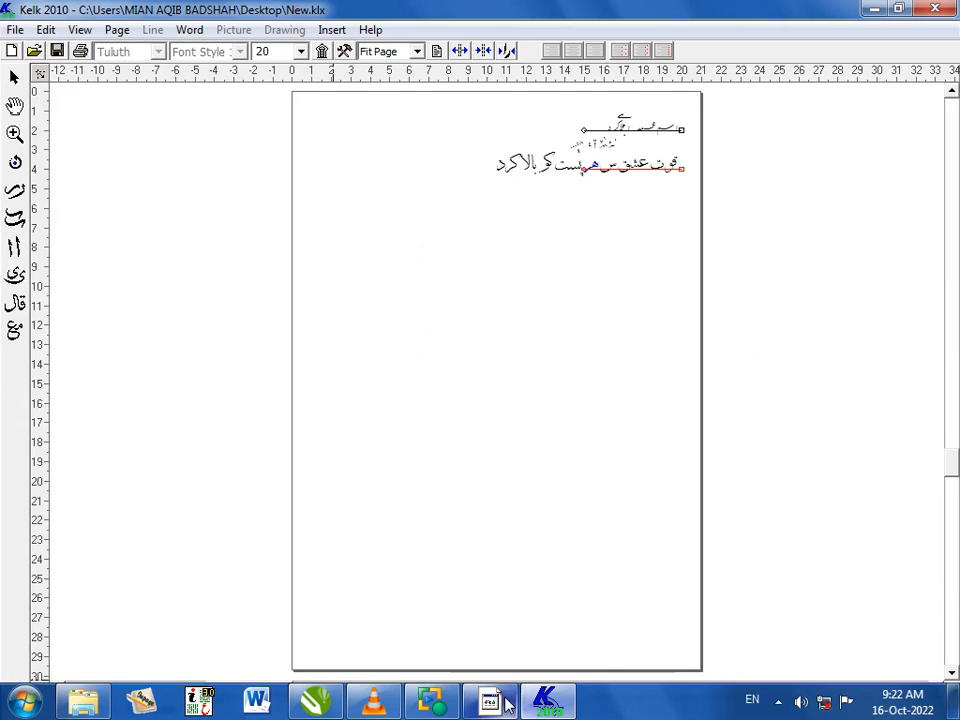
left_click(441, 408)
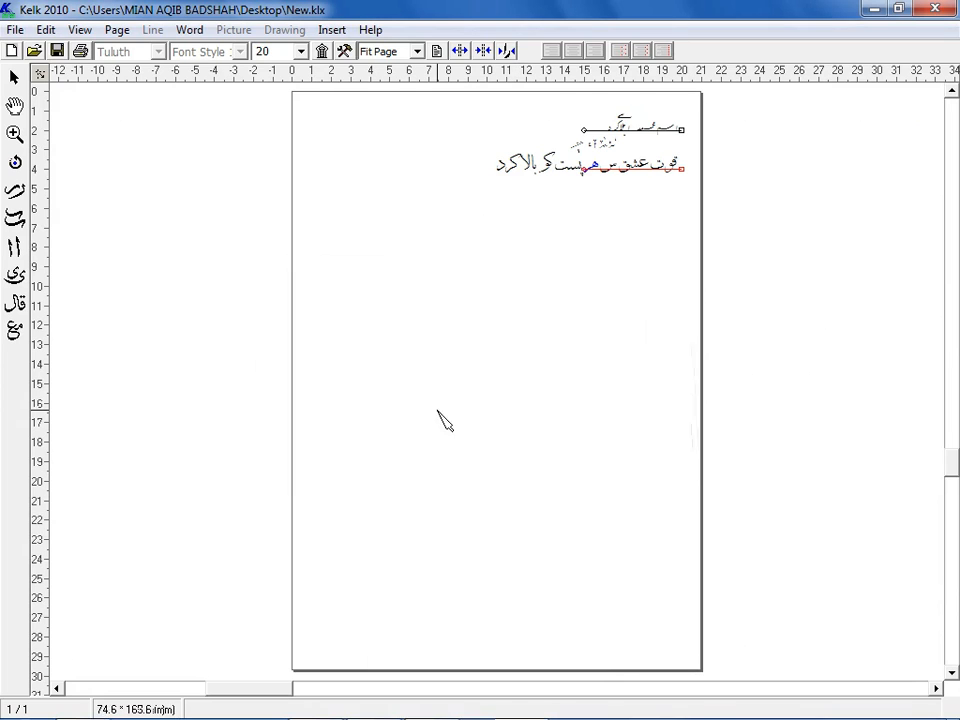
left_click(585, 172)
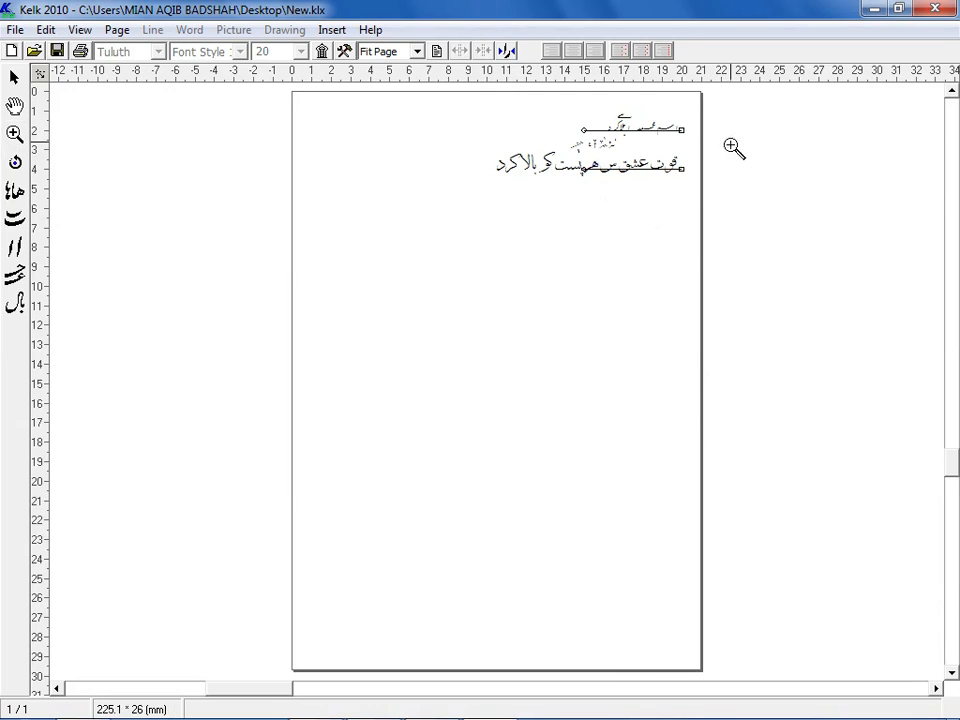
left_click_drag(711, 97, 562, 160)
key("F2")
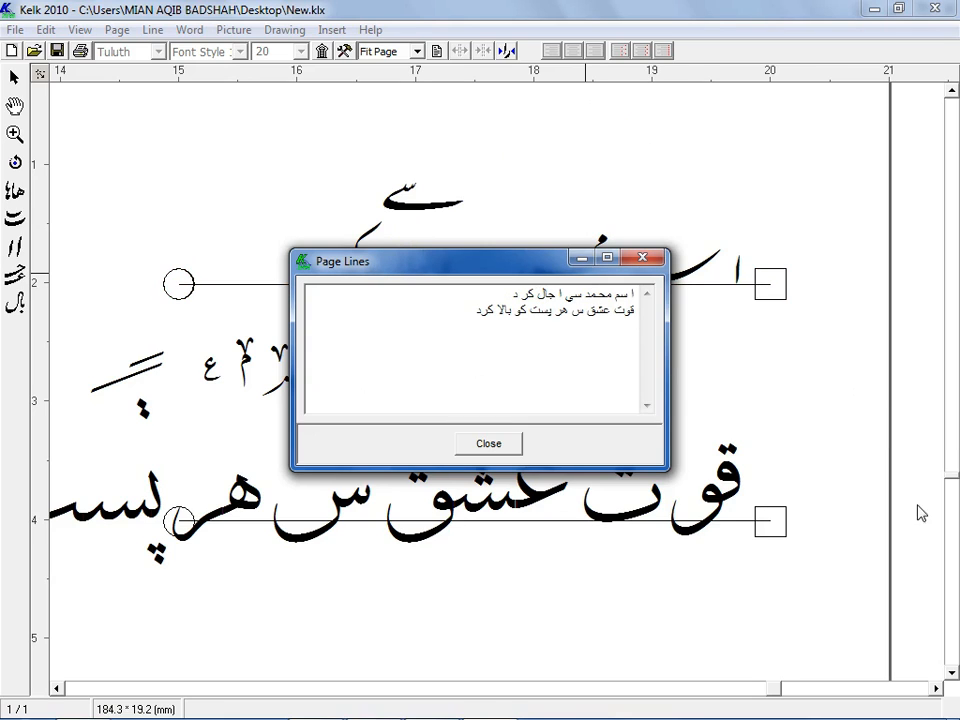
left_click(489, 445)
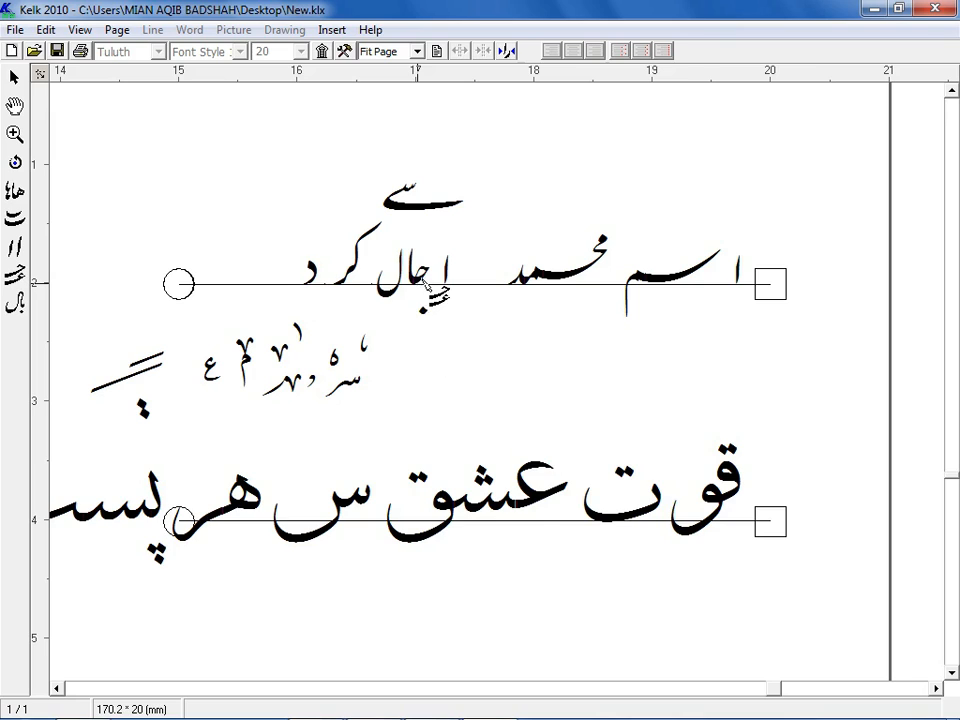
left_click_drag(426, 283, 414, 284)
key("ctrl+l")
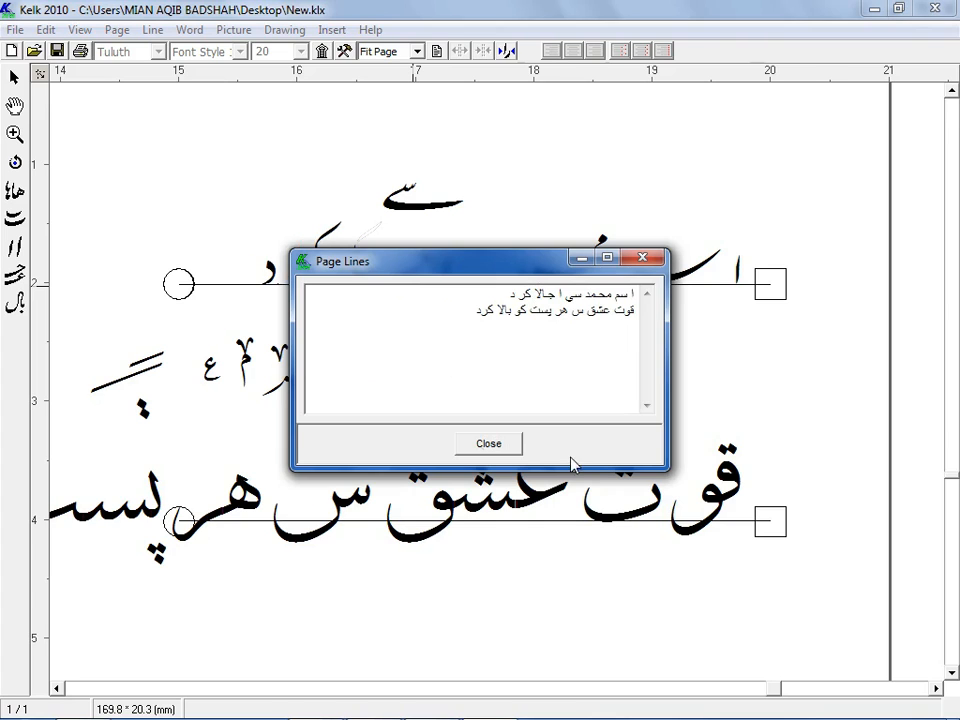
left_click(489, 445)
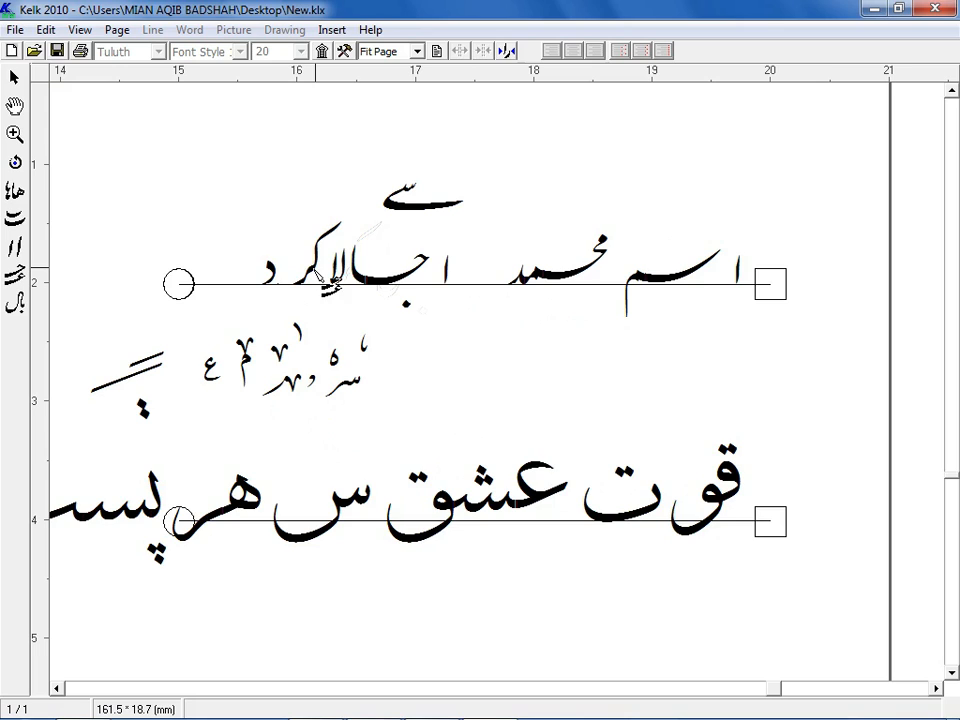
- Elongate the joining stroke of کر in the first line and add a small slanted mark above سے
left_click_drag(332, 233, 327, 238)
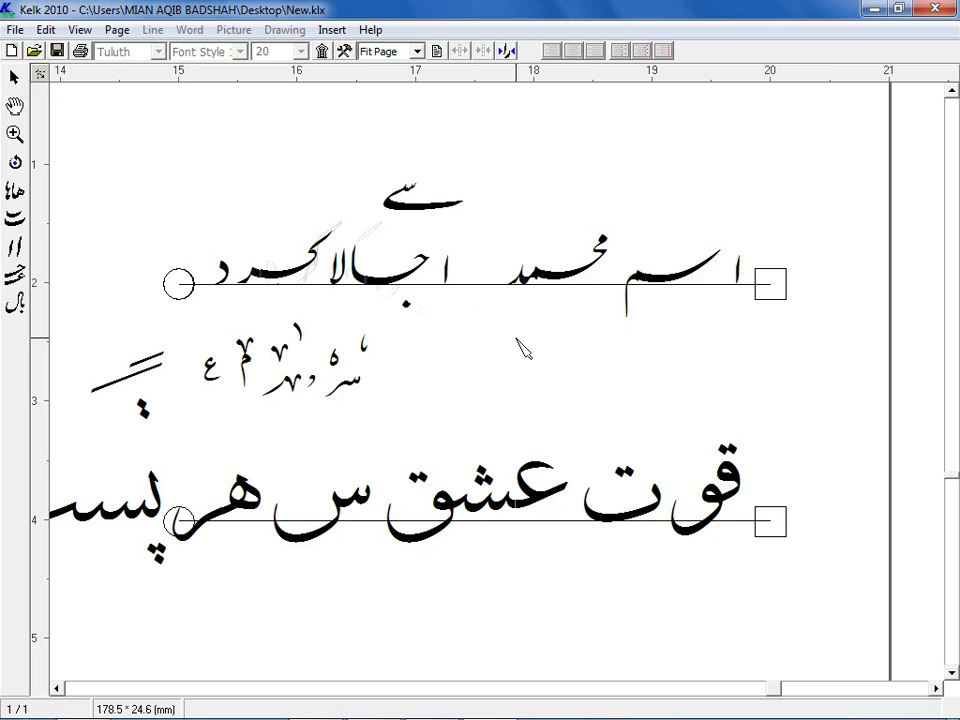
left_click(323, 50)
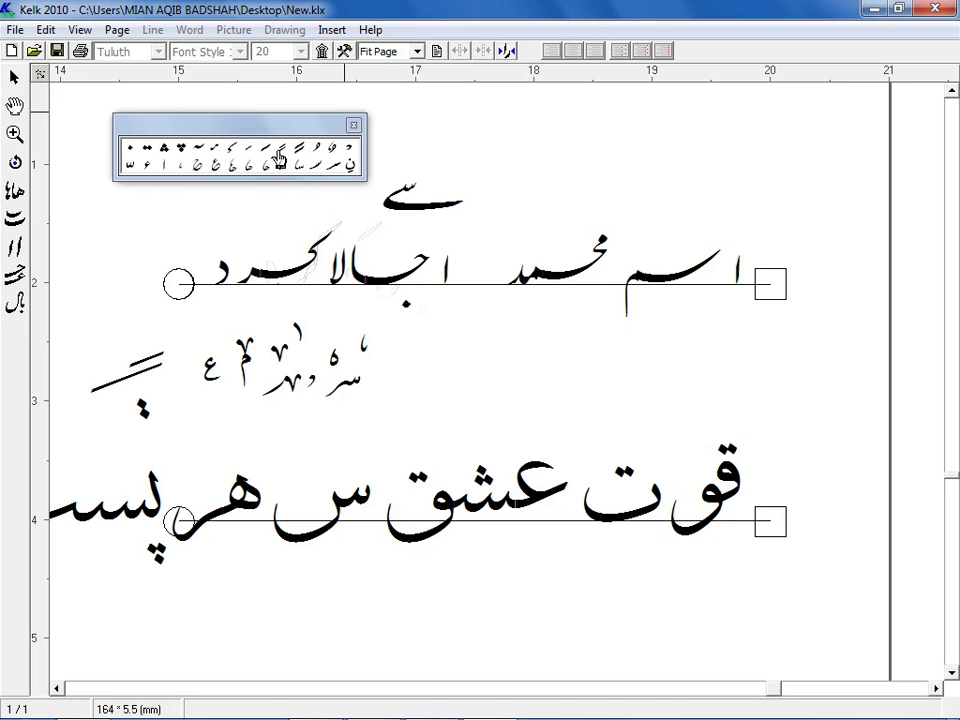
- Print the Kelk page to PDF, then switch to CorelDRAW and import Kelk.pdf from Documents
key("ctrl+p")
key("Return")
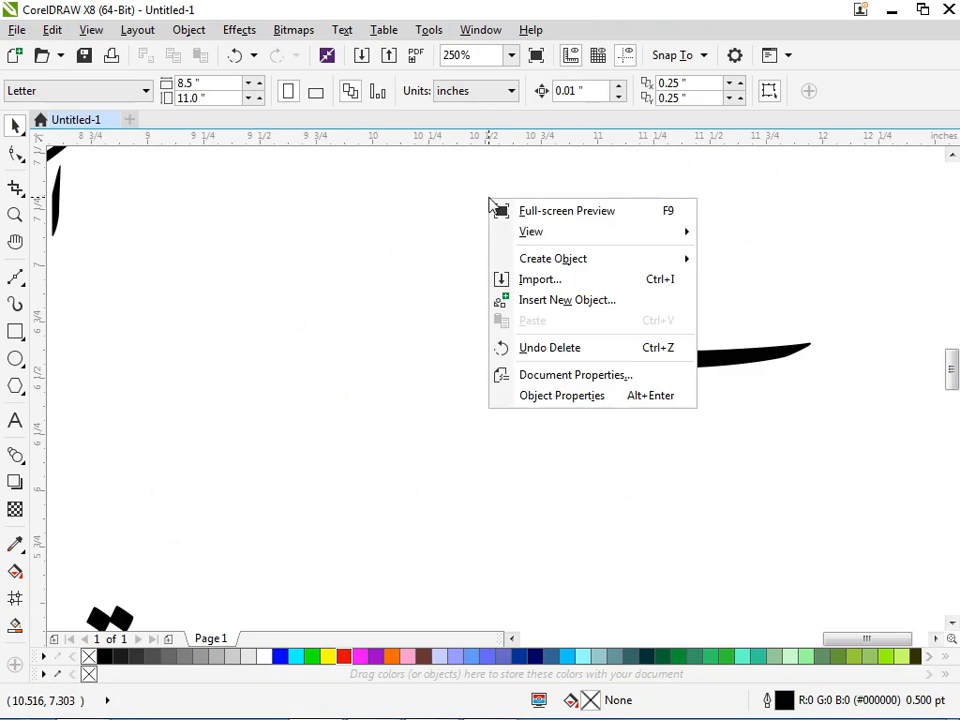
left_click(530, 282)
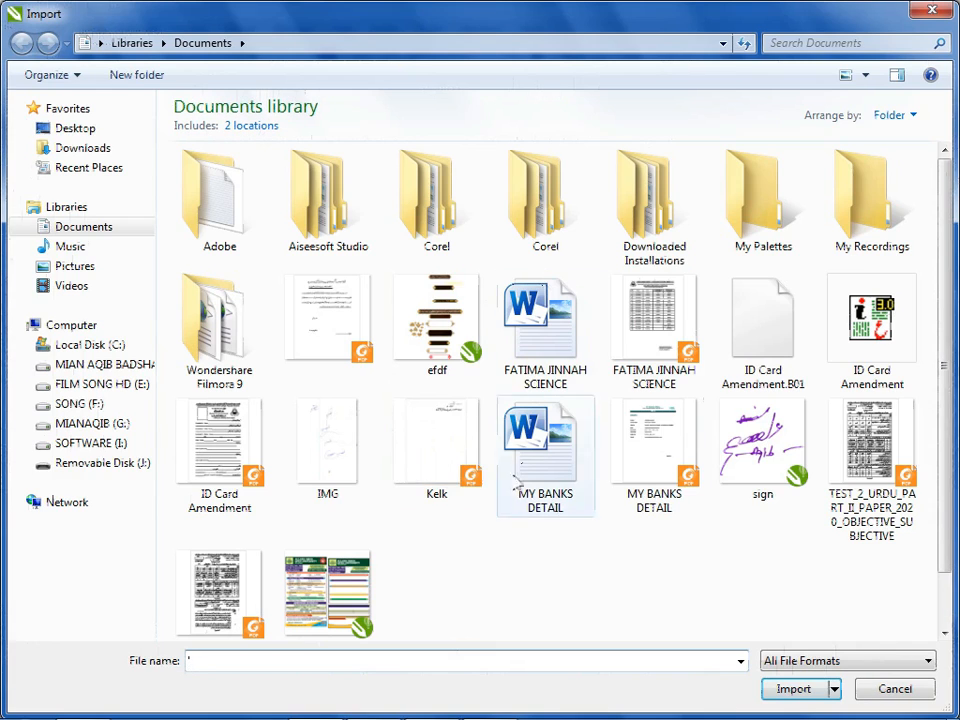
double_click(443, 440)
left_click(530, 441)
- Place the imported text in the empty area beyond the page and delete the old سے piece
scroll(354, 303, "down", 1)
left_click_drag(318, 304, 651, 539)
left_click(645, 530)
left_click(495, 326)
key("Delete")
- Ungroup the imported text and delete everything except سے اجالا کرد with its slanted mark and dot
scroll(555, 350, "up", 1)
left_click(556, 362)
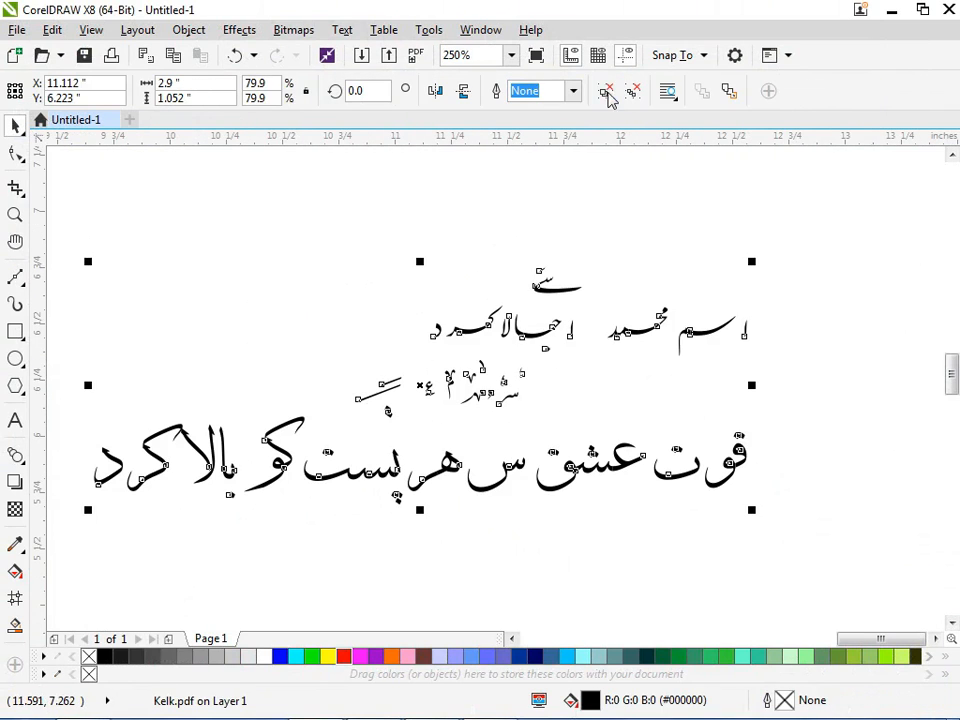
left_click(821, 476)
scroll(838, 541, "down", 2)
left_click_drag(934, 504, 403, 420)
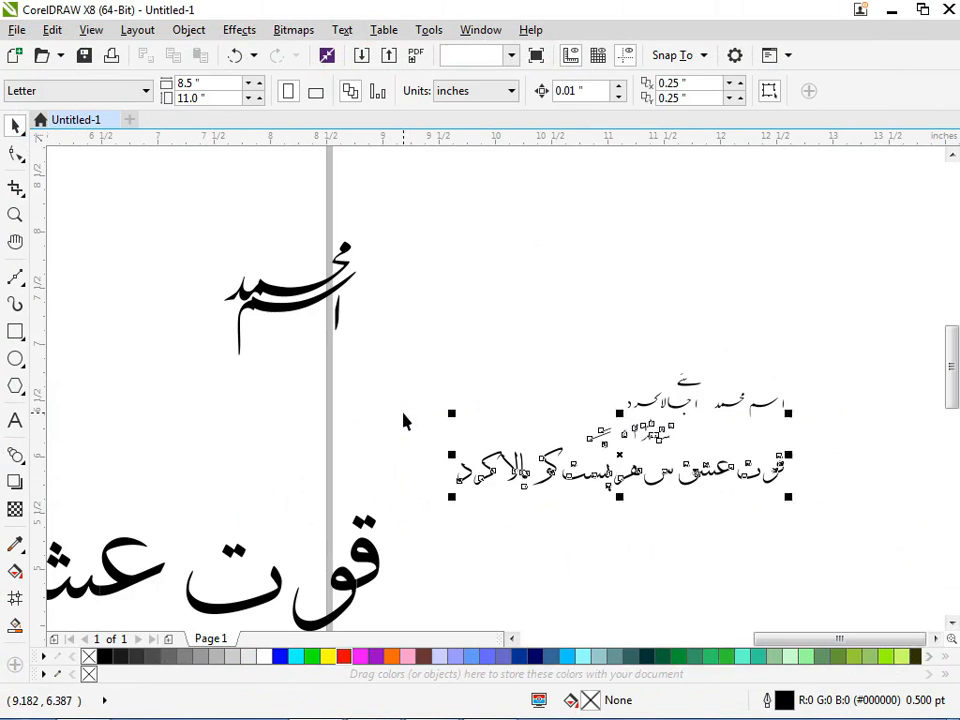
scroll(733, 418, "up", 2)
scroll(577, 363, "up", 4)
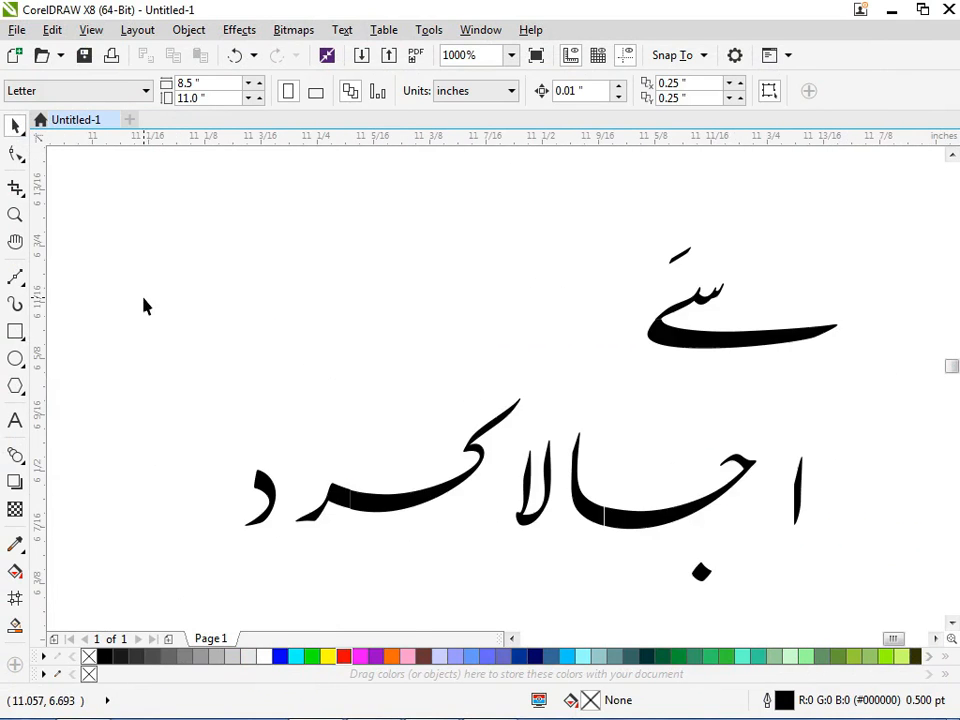
- Weld the س piece to the long ے stroke and delete the surplus nodes at their seam
left_click(577, 363)
scroll(491, 418, "up", 2)
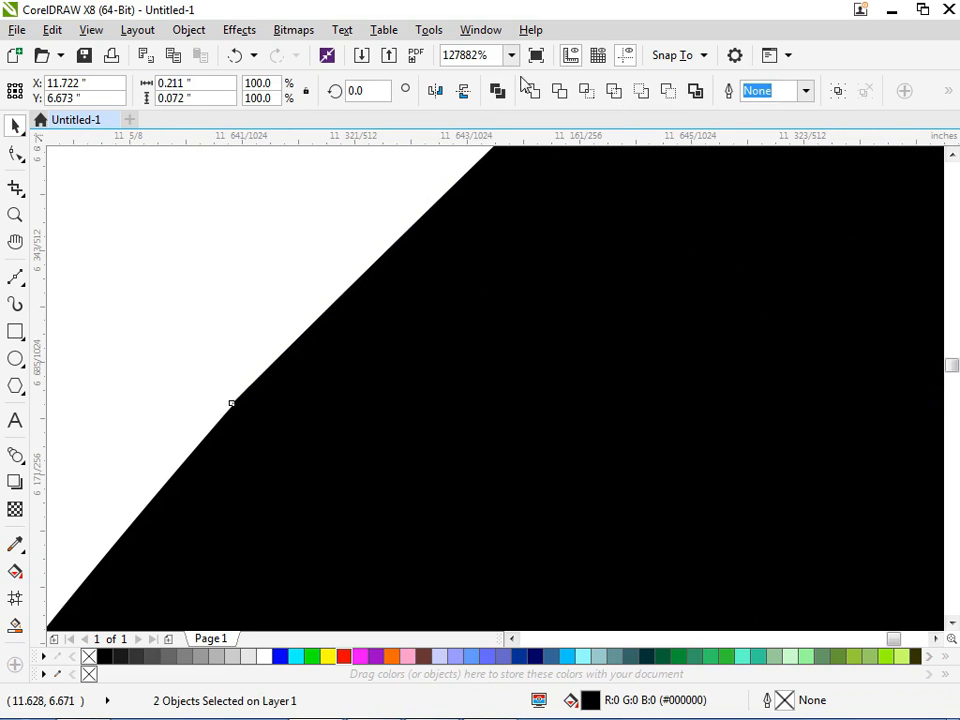
scroll(487, 277, "down", 2)
key("F10")
left_click_drag(347, 264, 642, 352)
key("Delete")
scroll(613, 253, "down", 4)
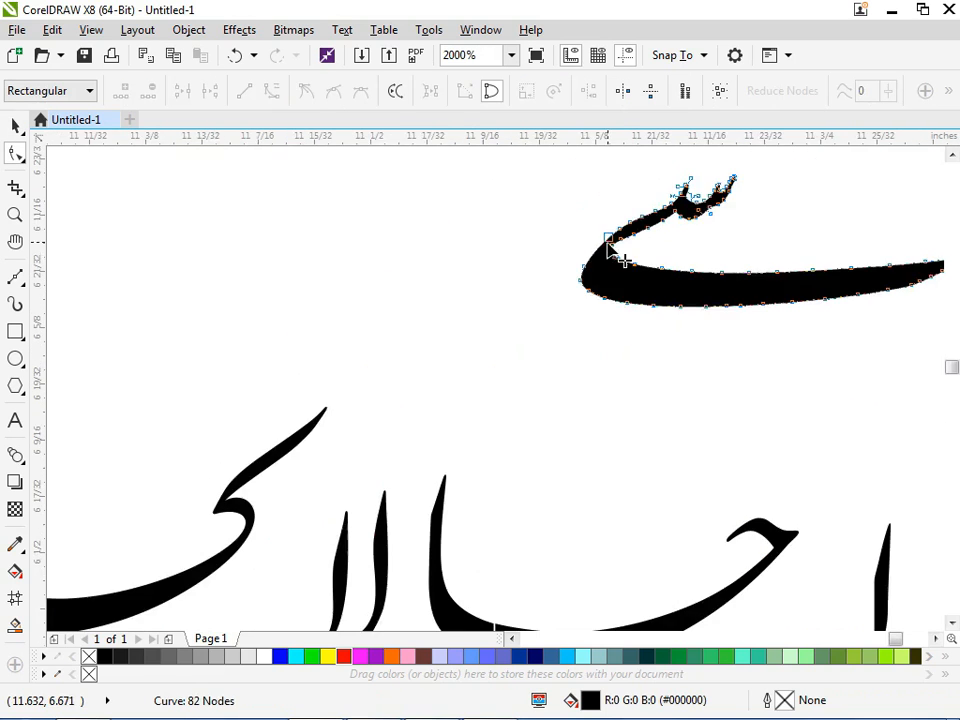
key("space")
scroll(638, 357, "down", 1)
- Weld the two halves of the elongated جا stroke and delete the surplus nodes at their seam
scroll(336, 579, "up", 2)
left_click(403, 534)
scroll(403, 534, "up", 2)
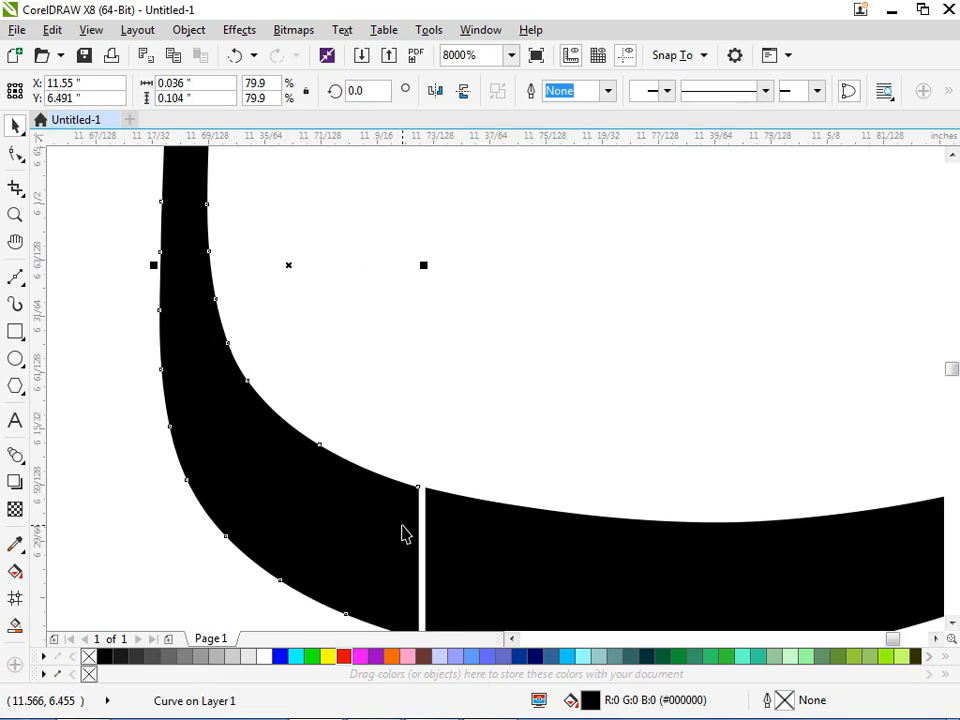
left_click(561, 512, "shift")
left_click(533, 91)
scroll(567, 191, "down", 1)
key("F10")
left_click_drag(590, 219, 467, 519)
key("Delete")
scroll(622, 339, "down", 4)
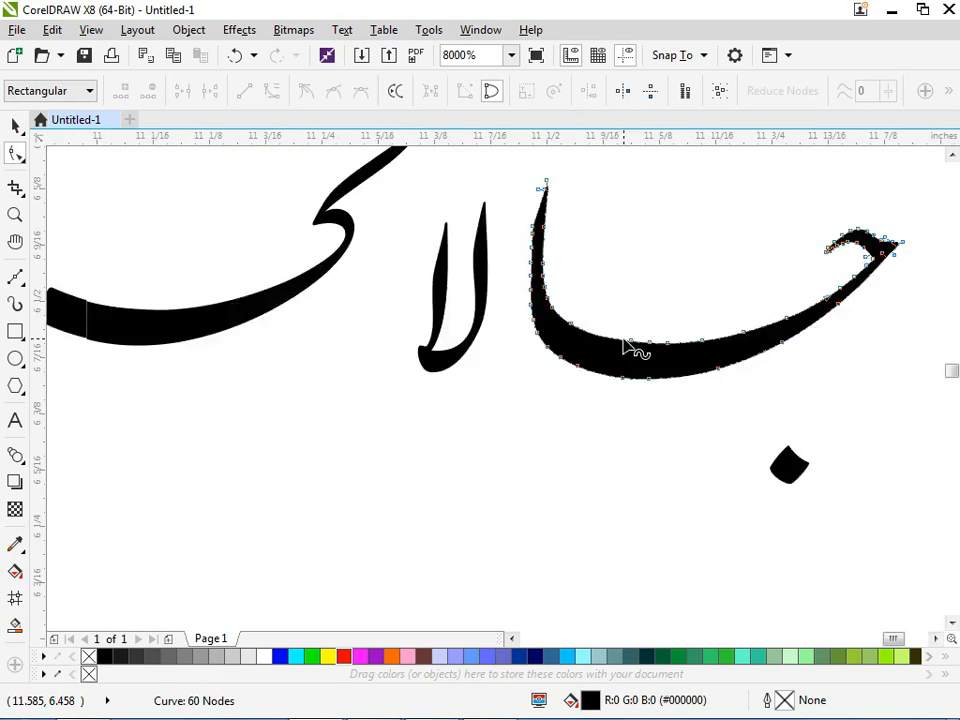
key("space")
- Weld the ر end to the elongated ک stroke and delete the surplus nodes at their seam
scroll(521, 342, "up", 2)
left_click(381, 313)
scroll(381, 313, "up", 2)
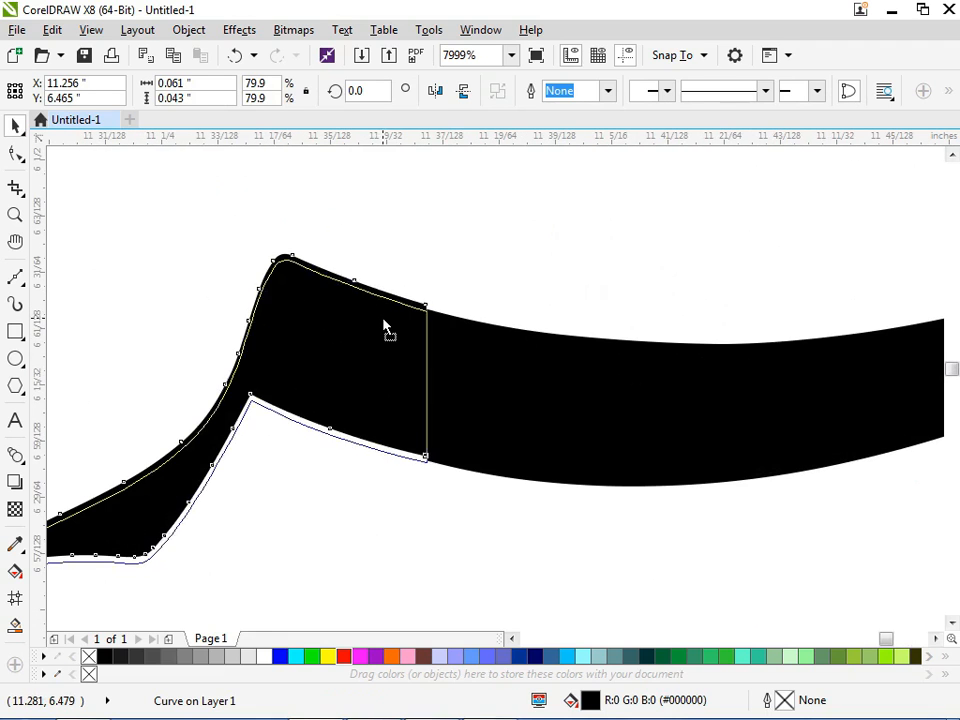
left_click(520, 345, "shift")
left_click(533, 91)
key("F10")
left_click_drag(546, 150, 381, 600)
scroll(375, 525, "down", 3)
key("Delete")
key("space")
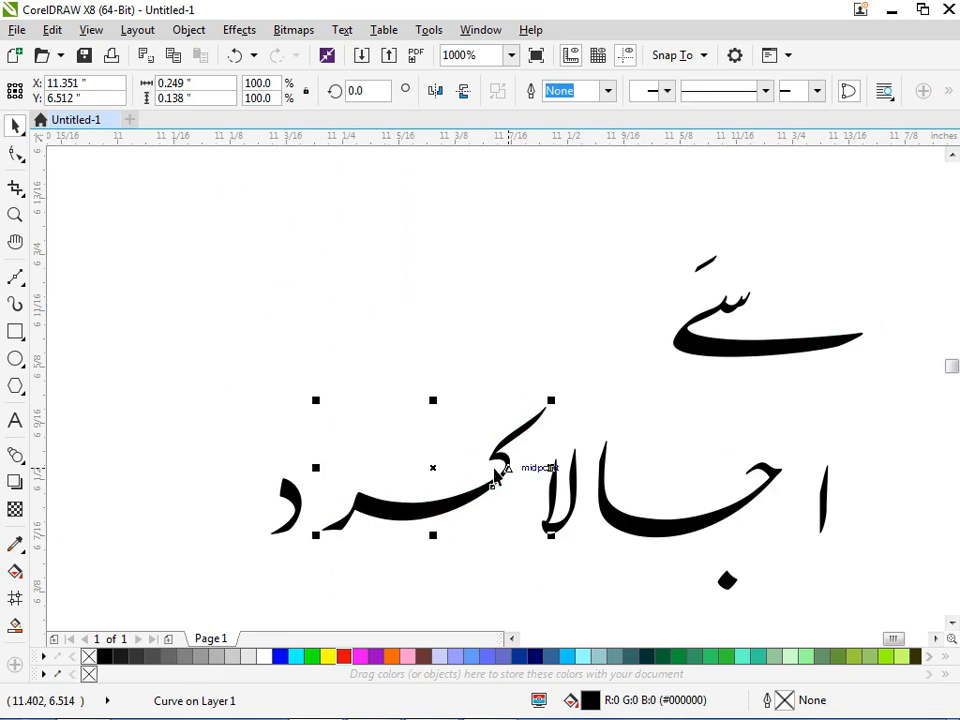
- Set سے, the alif and جا with its dot close together in one row
left_click_drag(757, 560, 524, 606)
left_click_drag(648, 525, 472, 321)
left_click(724, 327)
scroll(724, 325, "up", 1)
mouse_move(570, 295)
left_mouse_down()
mouse_move(568, 321)
mouse_move(600, 362)
left_mouse_up()
left_click_drag(317, 321, 424, 386)
left_click_drag(393, 442, 500, 427)
scroll(562, 362, "down", 1)
- Set لا and کر tightly against جا and tuck د in above the tail of ر
left_click_drag(310, 362, 375, 386)
left_click(335, 538)
left_click_drag(335, 538, 268, 384)
left_click(217, 532)
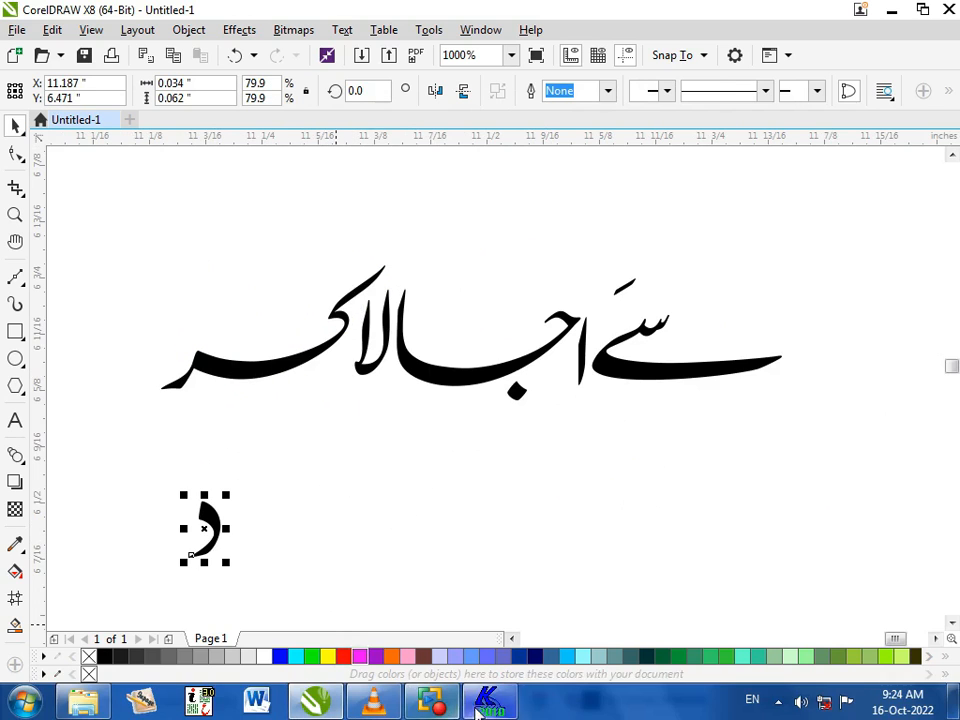
left_click(431, 480)
left_click(206, 514)
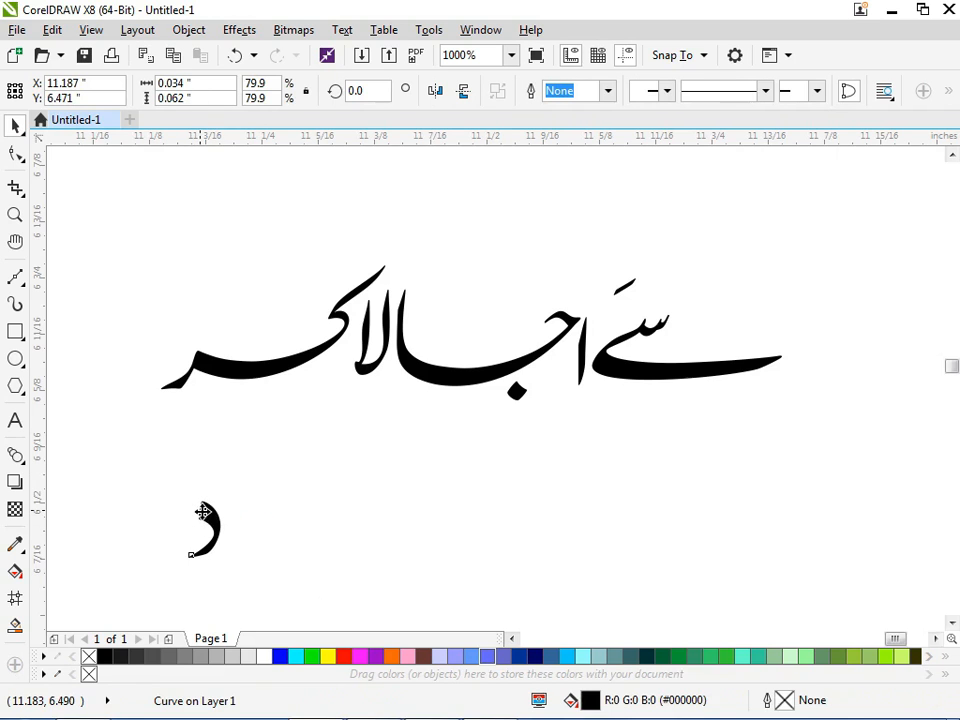
left_click_drag(168, 326, 164, 327)
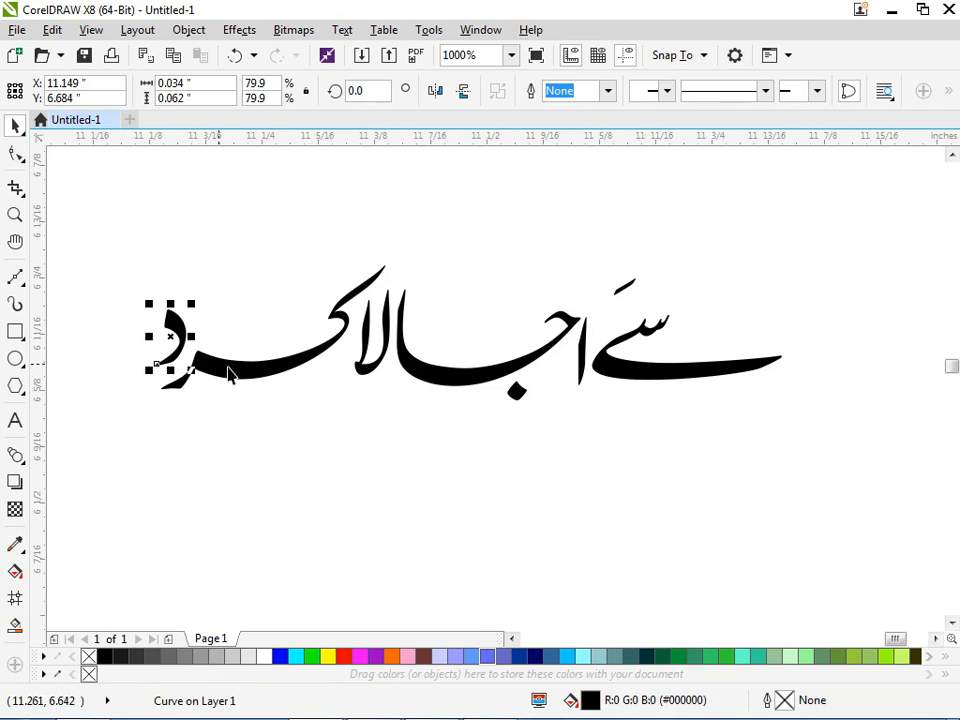
left_click(297, 407)
scroll(176, 339, "up", 2)
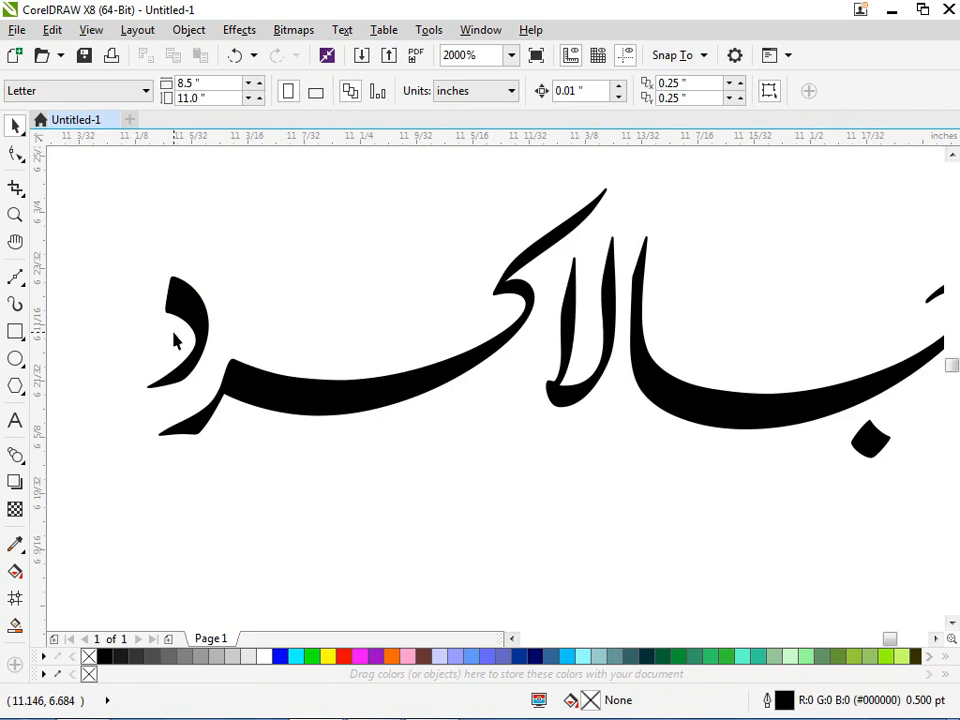
- Ungroup the extra imported text and delete everything in it except the small ے
left_click(176, 339)
scroll(298, 245, "down", 2)
mouse_move(325, 609)
left_mouse_down()
mouse_move(277, 367)
mouse_move(314, 367)
mouse_move(493, 462)
left_mouse_up()
left_click(606, 91)
left_click(521, 463)
key("Delete")
left_click_drag(123, 289, 224, 402)
key("Delete")
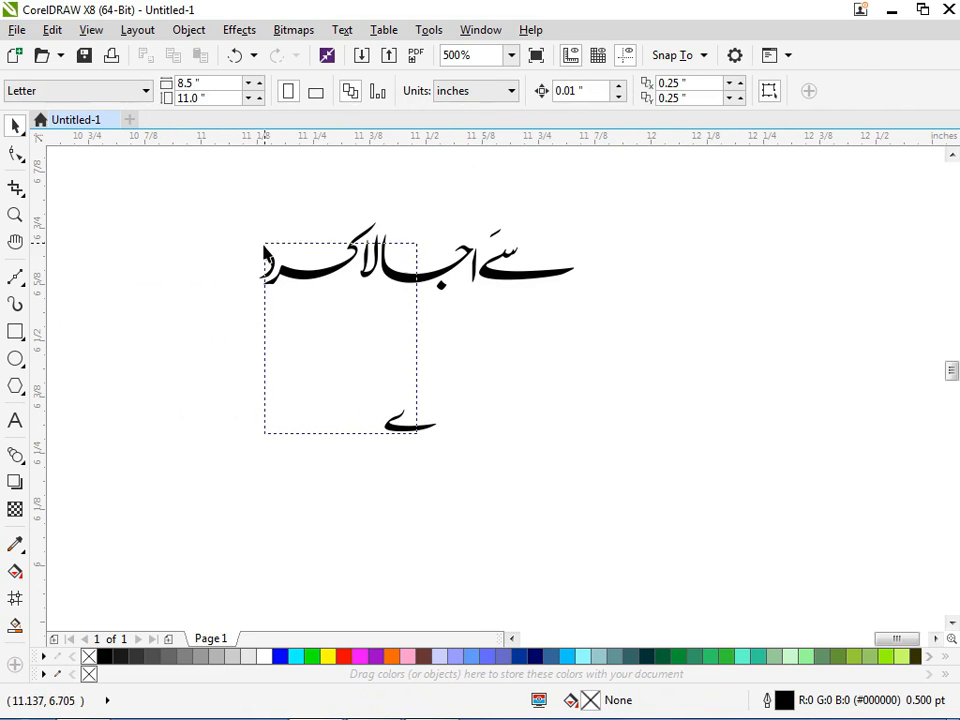
- Place the small ے in the hollow above the long stroke of کر
left_click_drag(403, 430, 308, 254)
scroll(265, 241, "up", 3)
left_click_drag(689, 348, 666, 398)
scroll(560, 370, "down", 1)
left_click(415, 326)
scroll(413, 326, "down", 2)
scroll(694, 325, "up", 1)
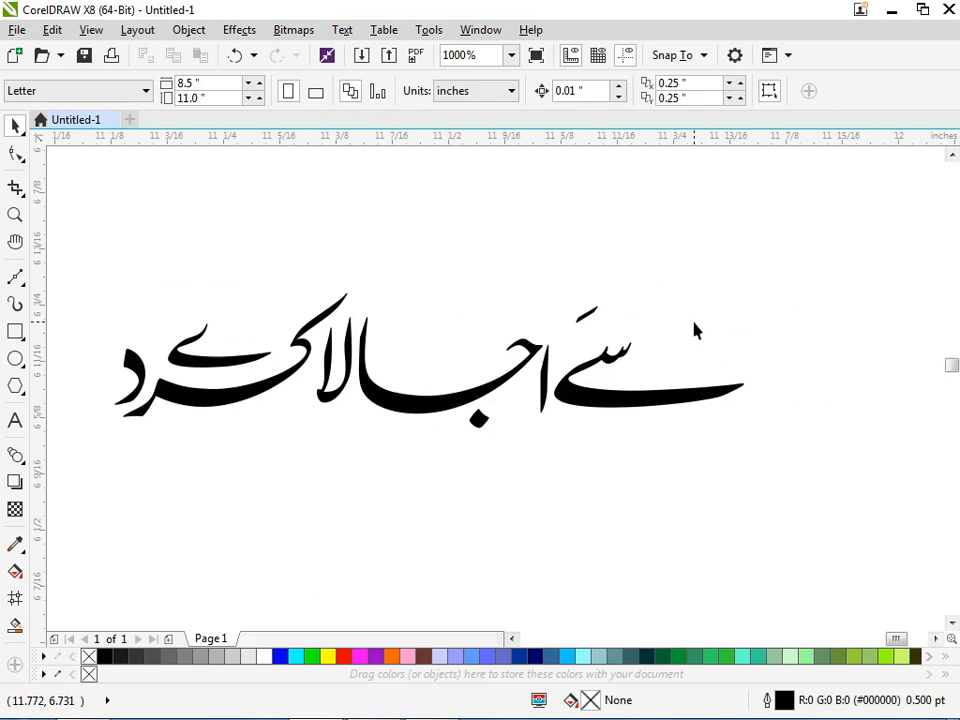
- Separate the slanted mark from سے and move the سے اجالا کرد phrase beneath the long stroke of اسم
left_click_drag(590, 320, 720, 525)
scroll(793, 289, "down", 2)
left_click_drag(786, 283, 499, 383)
scroll(642, 262, "down", 1)
left_click_drag(630, 300, 318, 255)
left_click(680, 320)
- Place the slanted mark directly below the alif of اسم and enlarge it to about 280%
scroll(315, 251, "up", 3)
left_click_drag(373, 242, 411, 250)
left_click(358, 254)
left_click_drag(353, 230, 342, 253)
left_click(383, 300)
scroll(414, 339, "down", 2)
scroll(491, 371, "up", 2)
left_click(528, 504)
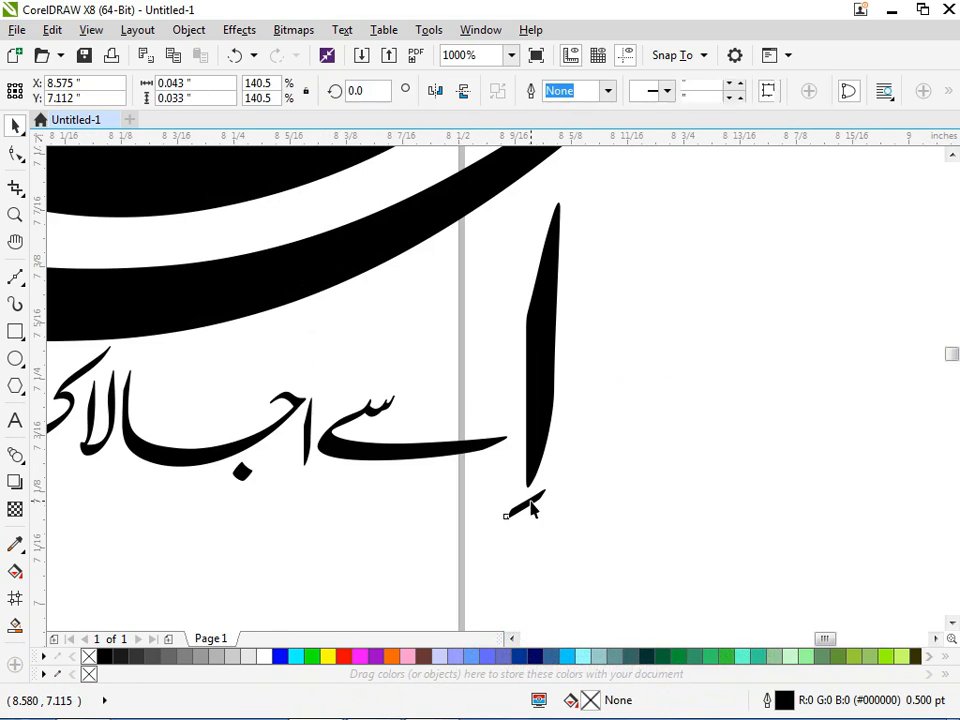
left_click_drag(555, 484, 569, 468)
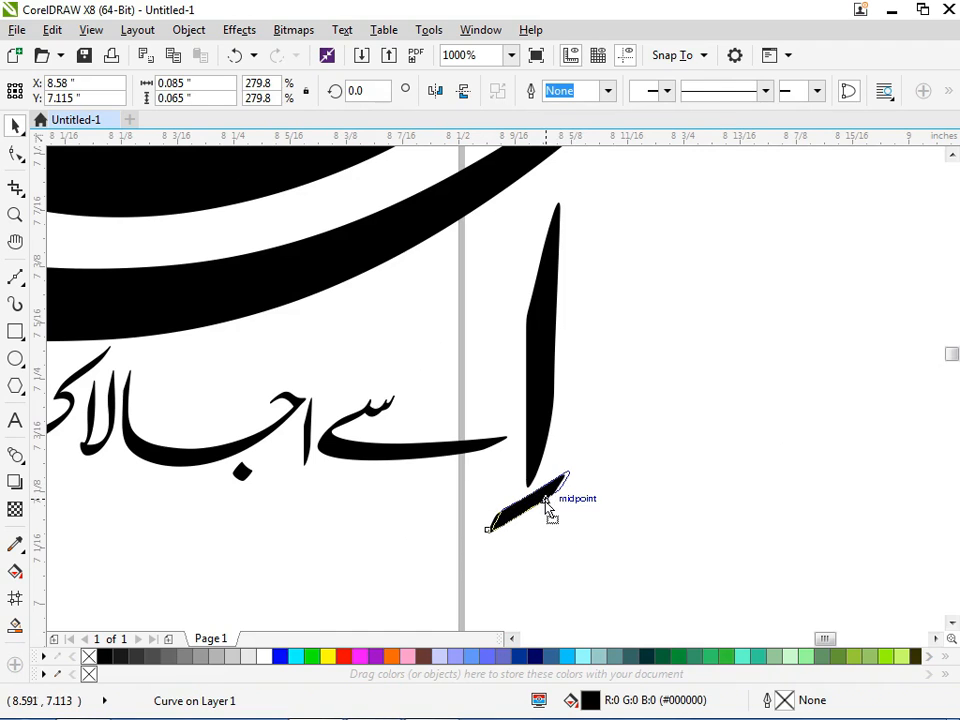
left_click(592, 425)
- Nudge the سے اجالا کرد phrase three steps left and three steps down, away from the alif
scroll(592, 410, "down", 1)
left_click(375, 422)
key("Left")
key("Left")
key("Left")
key("Down")
key("Down")
key("Down")
left_click(438, 372)
- Place a copy of the small decorative marks in the empty area above the محمد composition
scroll(455, 335, "down", 4)
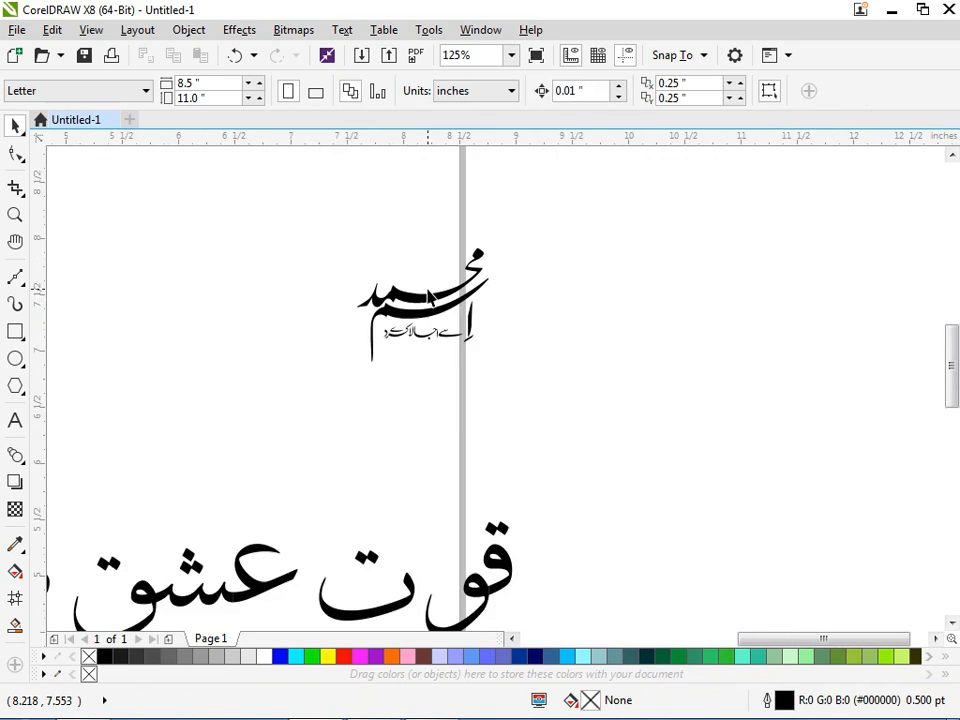
left_click_drag(292, 432, 207, 379)
scroll(520, 371, "up", 1)
left_click_drag(421, 331, 239, 413)
left_click_drag(358, 390, 557, 218)
scroll(585, 224, "up", 2)
scroll(540, 260, "down", 1)
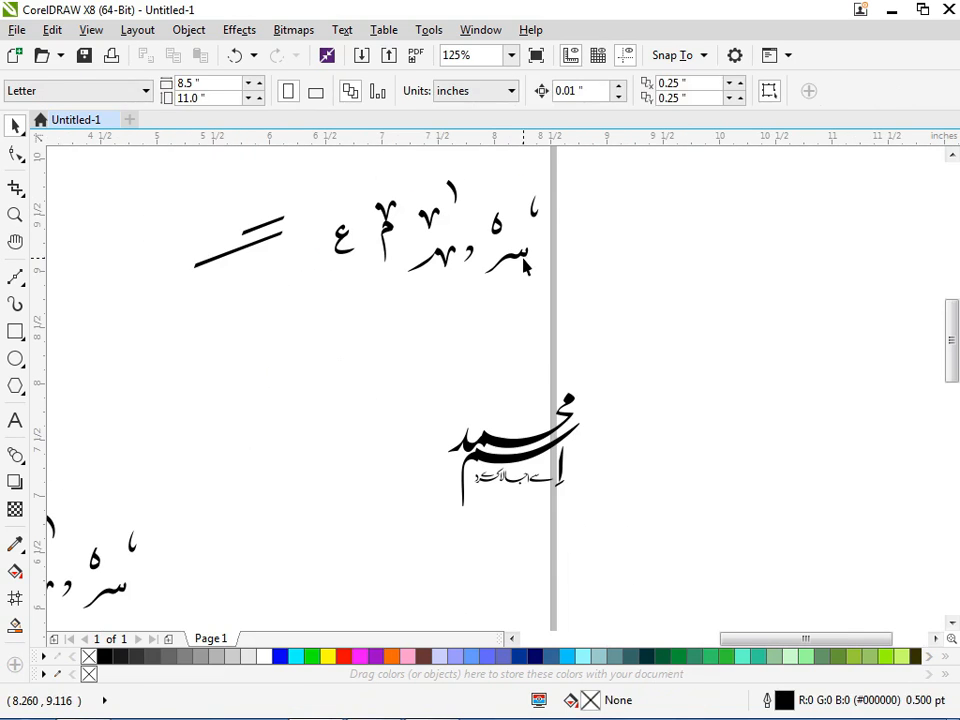
- Shrink the small toothed س mark and fit it beside the alif, between اسم and the phrase below
left_click(562, 452)
scroll(545, 470, "up", 2)
left_click_drag(550, 393, 572, 453)
left_click(700, 264)
scroll(697, 271, "down", 3)
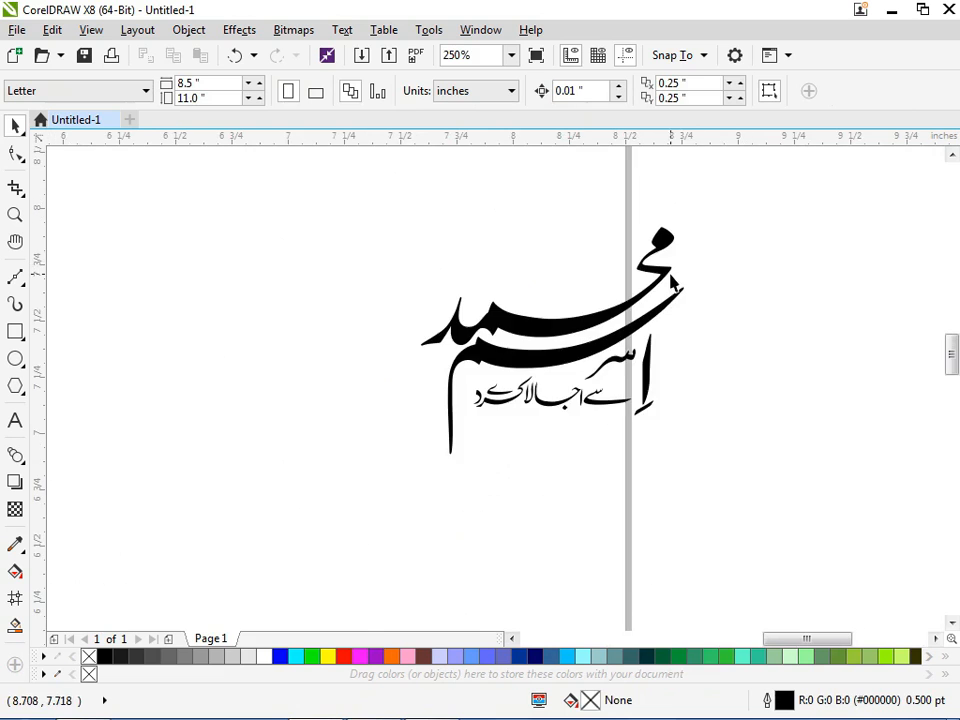
- Move the V-shaped mark above the long stroke of محمد and scale it to about 191%
scroll(560, 235, "up", 1)
left_click_drag(519, 234, 606, 404)
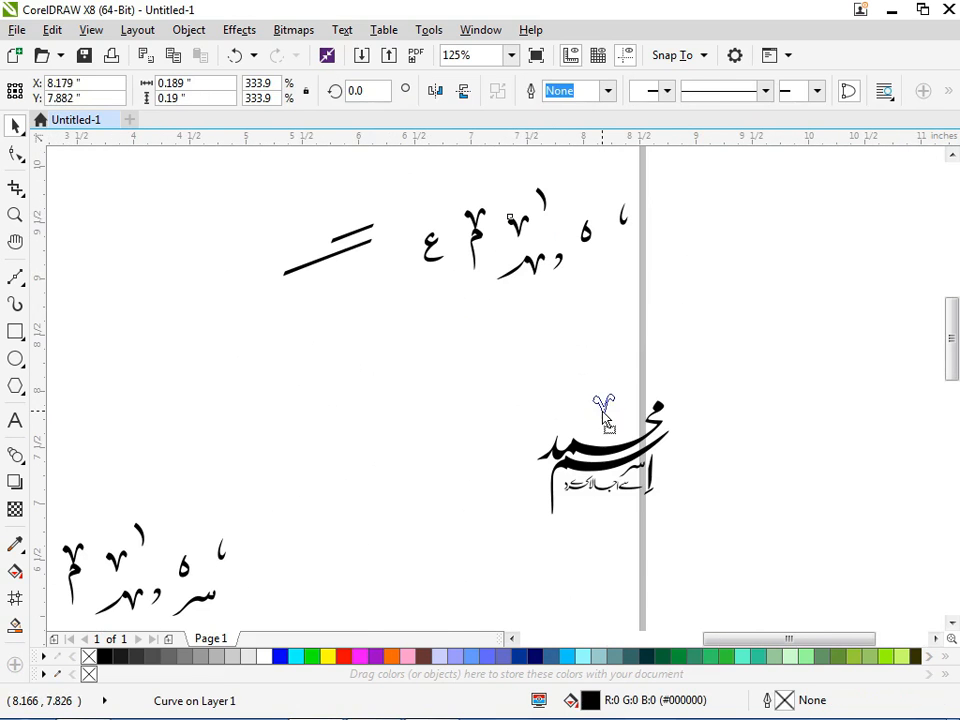
scroll(606, 404, "up", 2)
left_click_drag(668, 359, 648, 392)
scroll(645, 390, "down", 3)
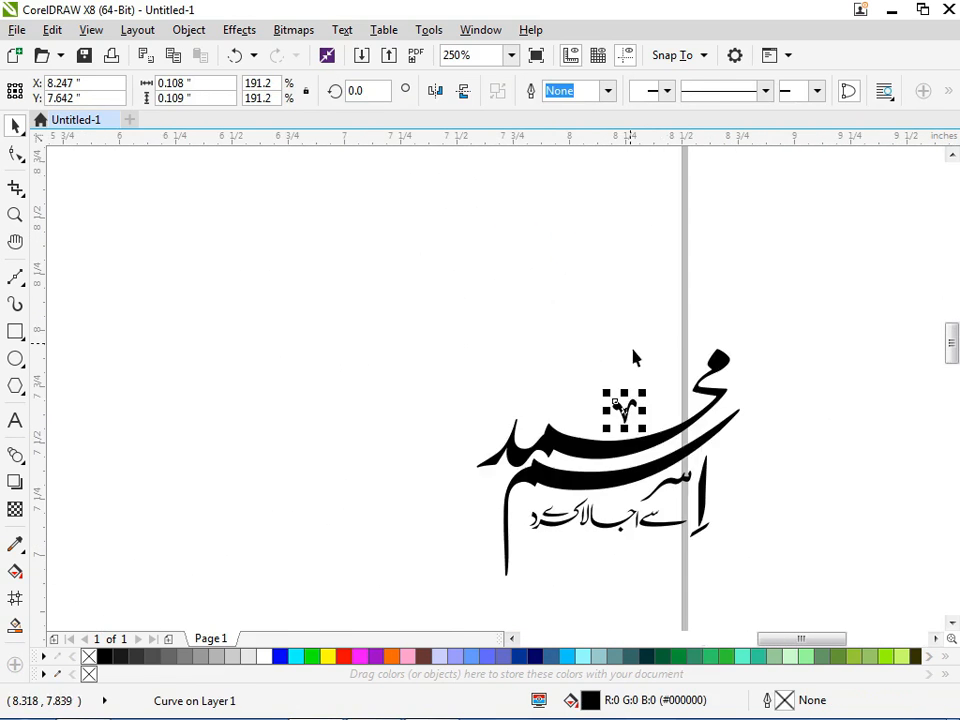
- Move the small curved mark onto the V-shaped mark above محمد and scale it to about 168.6%
left_click_drag(597, 150, 591, 265)
scroll(590, 264, "up", 5)
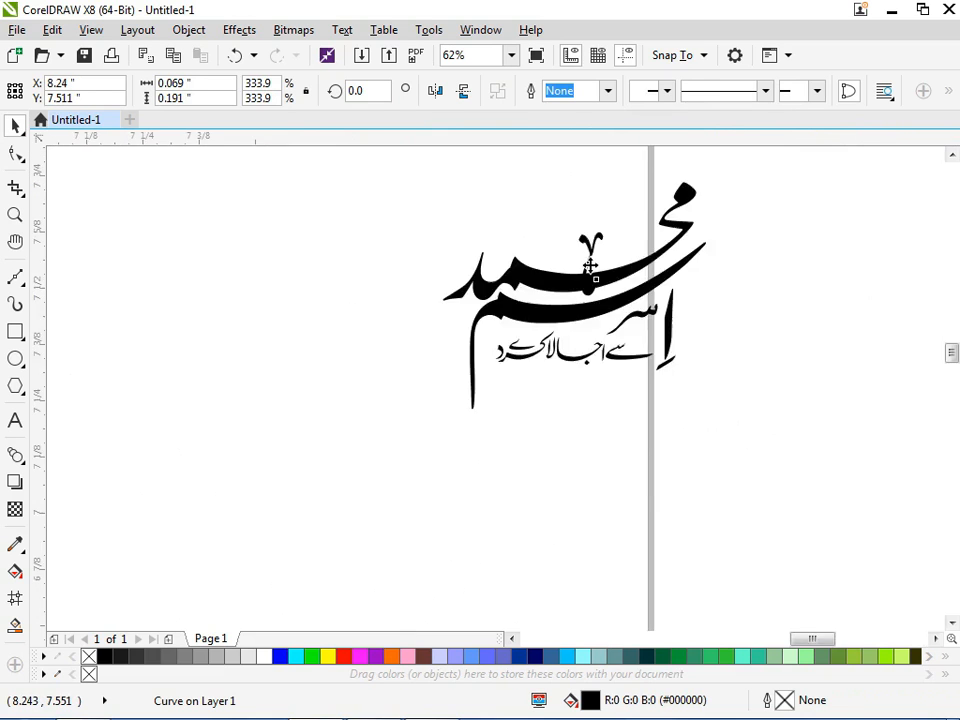
scroll(595, 360, "down", 2)
scroll(580, 243, "up", 2)
left_click_drag(632, 570, 686, 390)
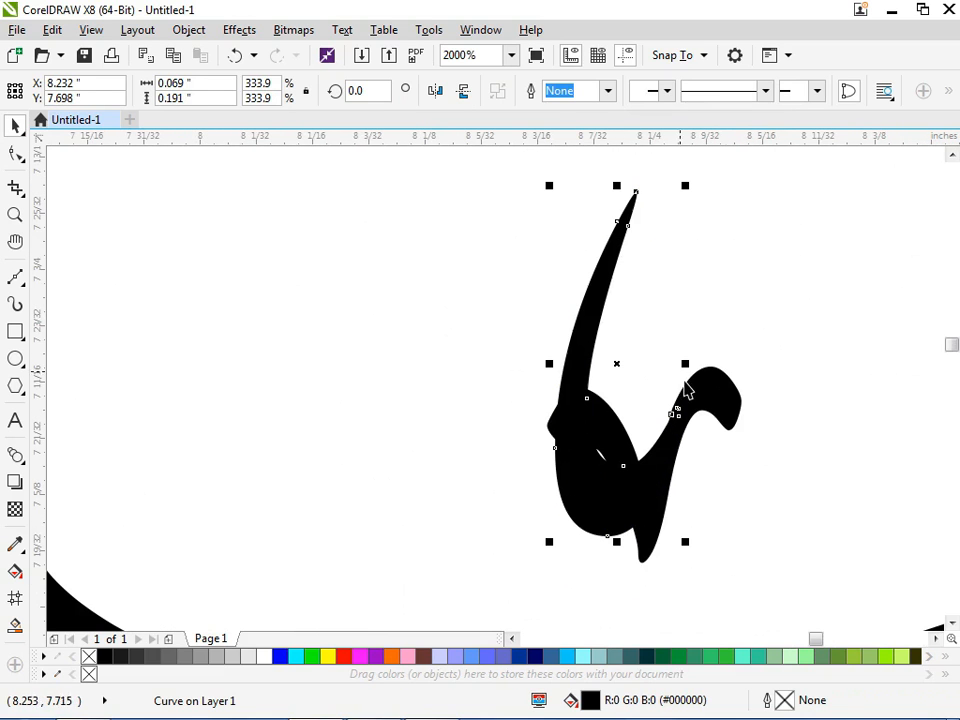
left_click(634, 525)
mouse_move(683, 541)
left_mouse_down()
mouse_move(597, 389)
mouse_move(622, 370)
mouse_move(654, 384)
left_mouse_up()
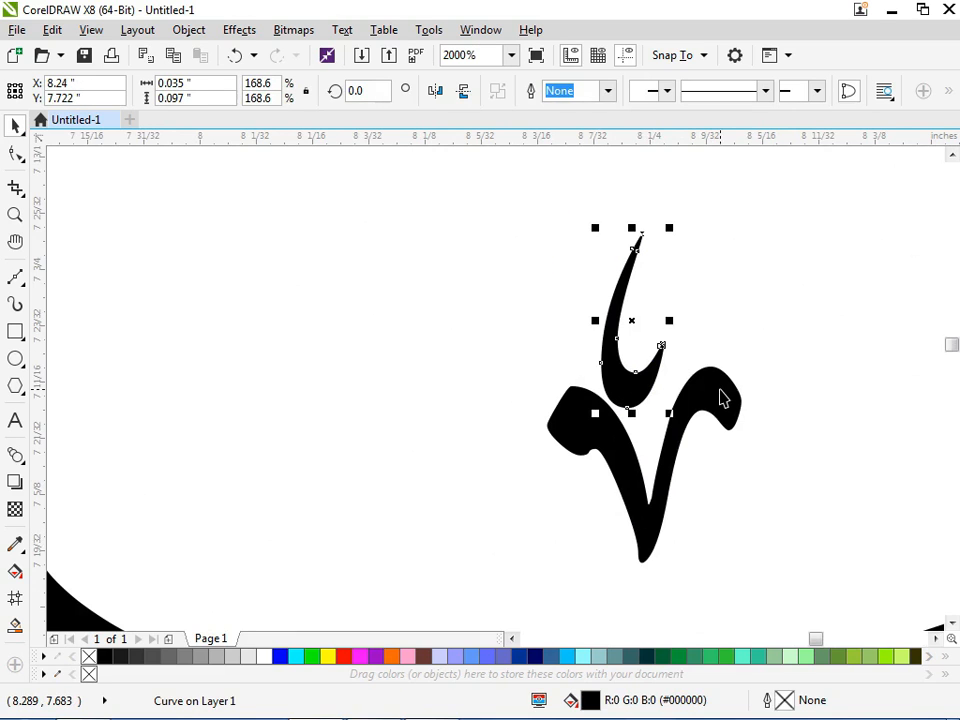
- Center the curved mark horizontally on the V-shaped mark and shrink it to about 129%
left_click(721, 389, "shift")
key("c")
key("Escape")
left_click(736, 405)
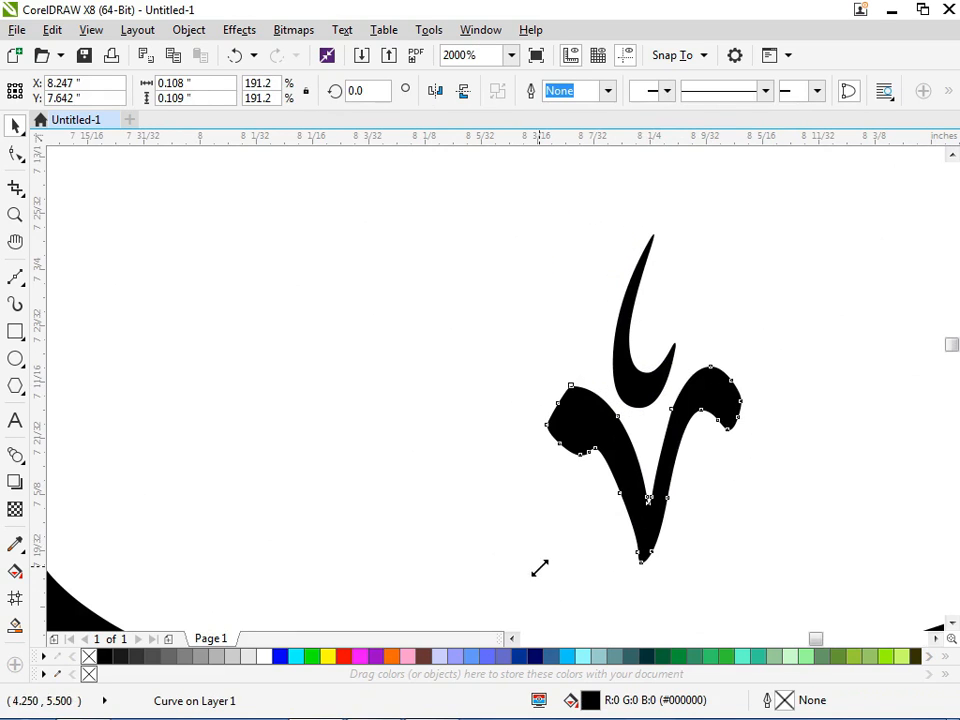
left_click_drag(540, 568, 544, 542)
key("Escape")
left_click_drag(643, 388, 663, 399)
left_click_drag(687, 240, 689, 255)
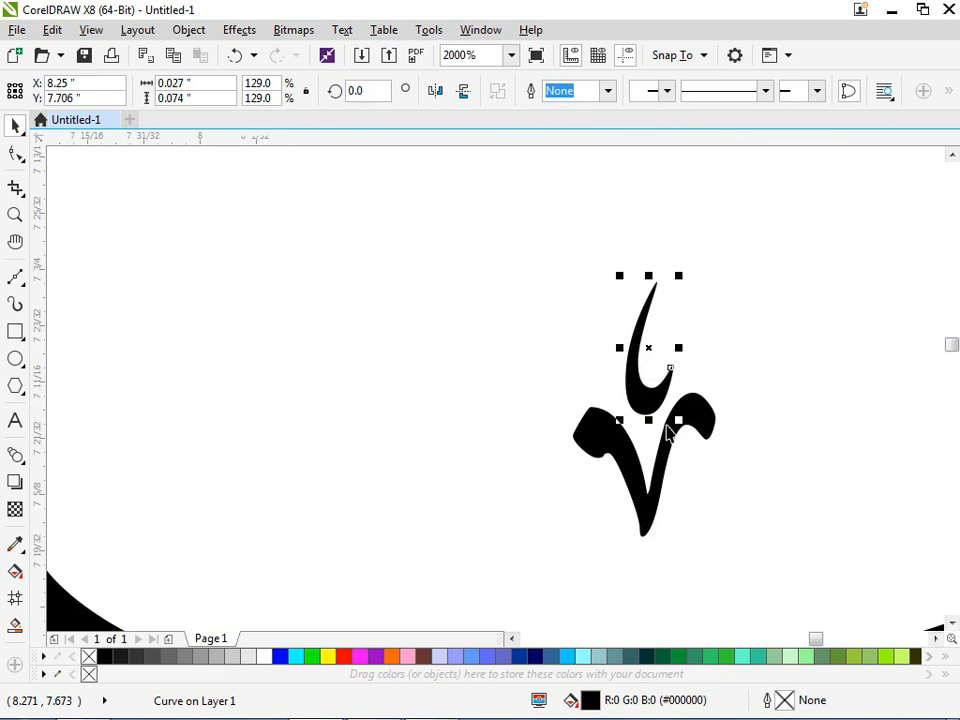
- Fit the curved mark into the opening of the V-shaped mark and weld both into one ornament
scroll(669, 432, "up", 2)
left_click_drag(598, 345, 588, 359)
left_click(694, 369, "shift")
left_click(533, 92)
scroll(587, 315, "down", 2)
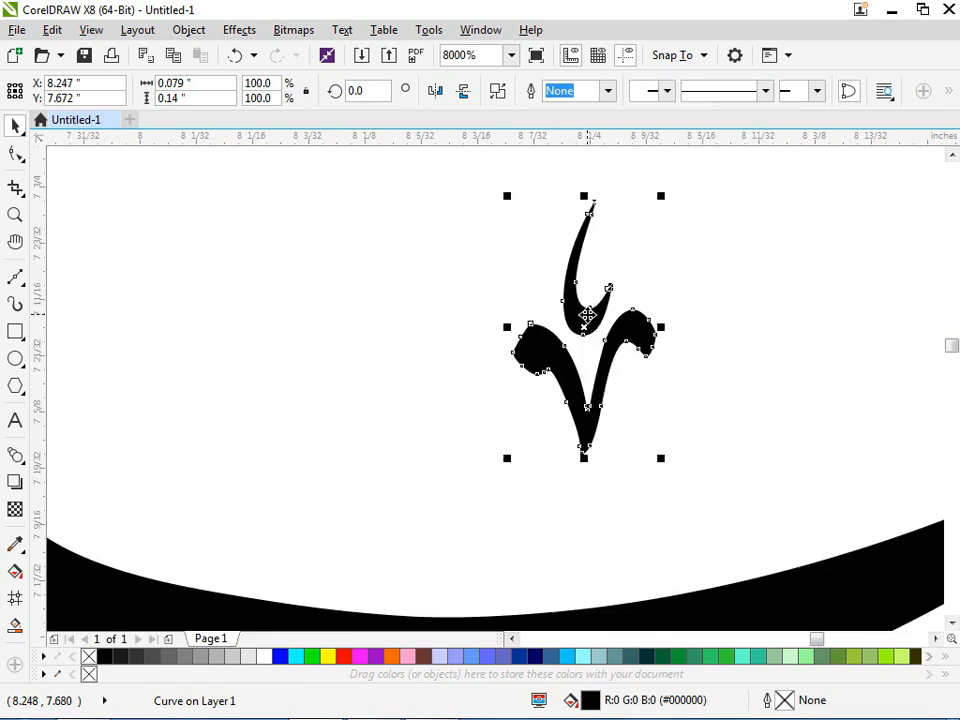
scroll(587, 315, "down", 5)
scroll(581, 315, "up", 2)
left_click(686, 279)
scroll(686, 279, "down", 2)
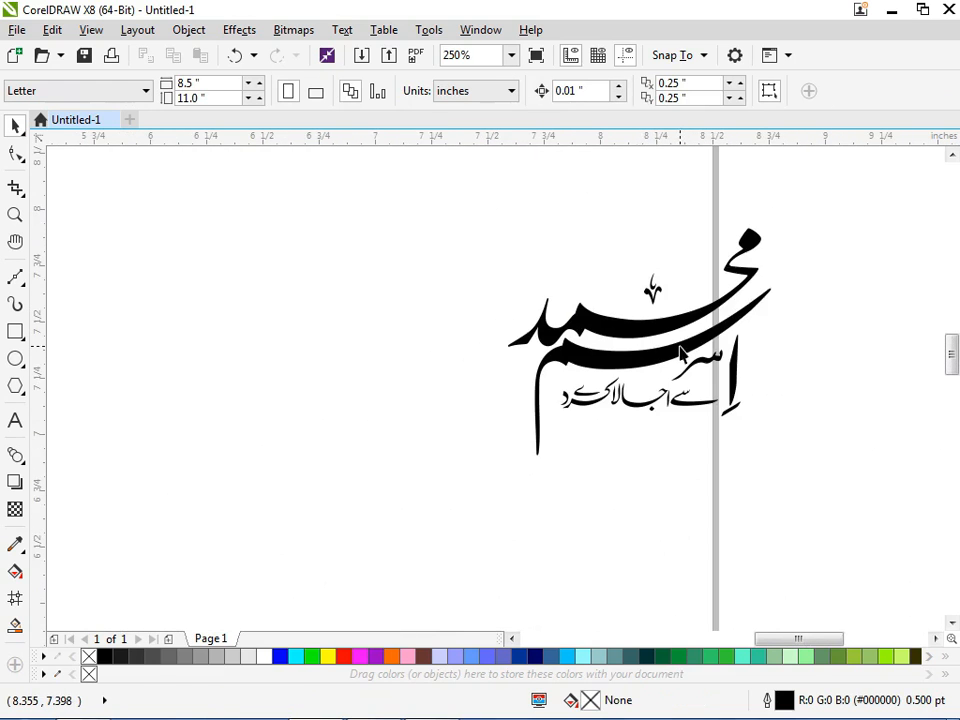
- Move the long slanted stroke aside and bring the short slanted stroke over to the محمد composition
scroll(600, 330, "down", 2)
scroll(627, 200, "up", 1)
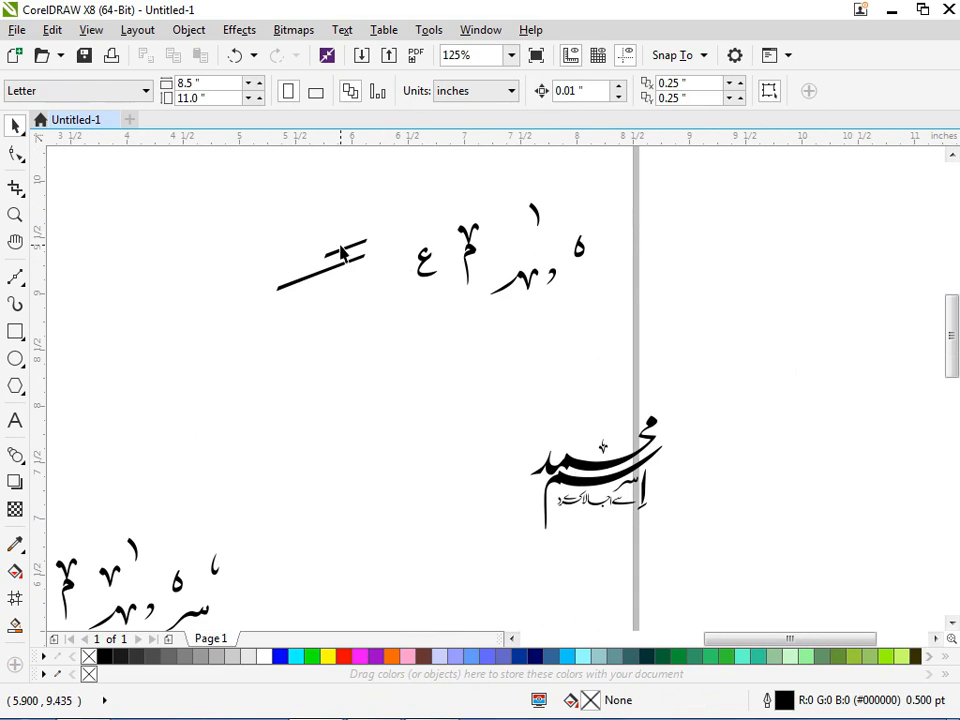
mouse_move(338, 276)
left_mouse_down()
mouse_move(620, 410)
mouse_move(482, 390)
mouse_move(393, 308)
left_mouse_up()
left_click_drag(345, 255, 604, 433)
scroll(652, 454, "up", 3)
scroll(361, 316, "down", 1)
- Fit the slanted stroke above the long stroke of محمد and place the V-shaped ornament just above it
left_click_drag(303, 370, 282, 245)
left_click_drag(344, 302, 371, 341)
left_click(275, 247)
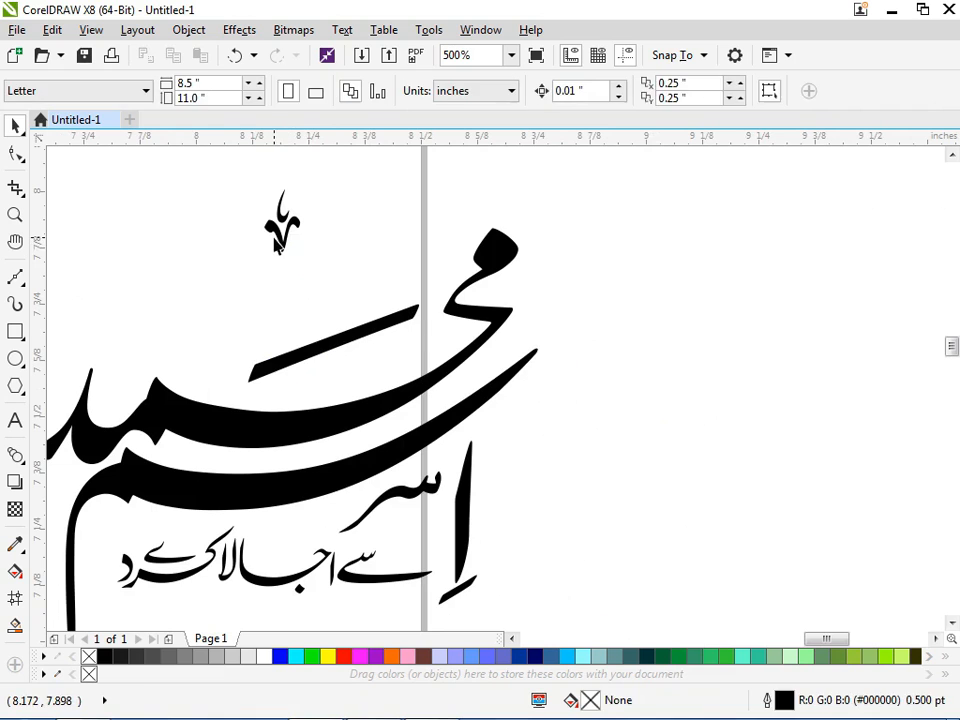
left_click_drag(283, 250, 318, 328)
left_click(634, 326)
- Delete the surplus decorative marks and bring the ہ mark into the space below the composition
scroll(705, 270, "down", 3)
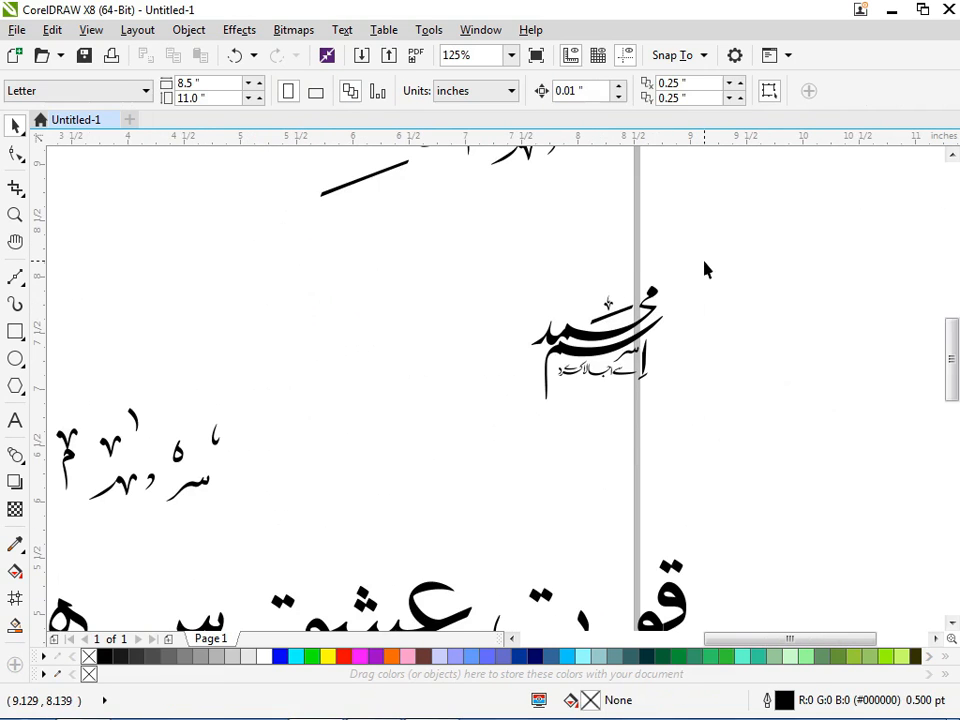
scroll(566, 204, "up", 2)
mouse_move(660, 283)
left_mouse_down()
mouse_move(752, 150)
mouse_move(577, 236)
left_mouse_up()
key("Delete")
left_click_drag(558, 189, 666, 388)
left_click_drag(616, 361, 617, 362)
key("Delete")
left_click_drag(636, 284, 641, 565)
left_click_drag(601, 279, 545, 381)
key("Delete")
scroll(667, 585, "up", 2)
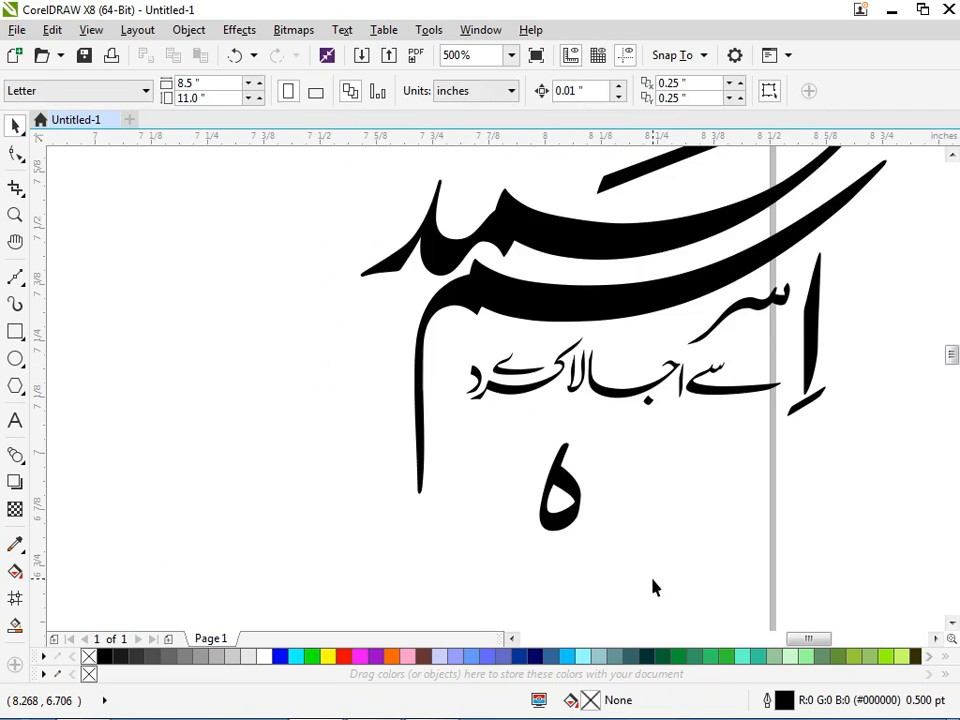
- Shrink the ہ mark to about 113.2% and place it above the left part of محمد
left_click(556, 478)
left_click_drag(587, 540, 546, 455)
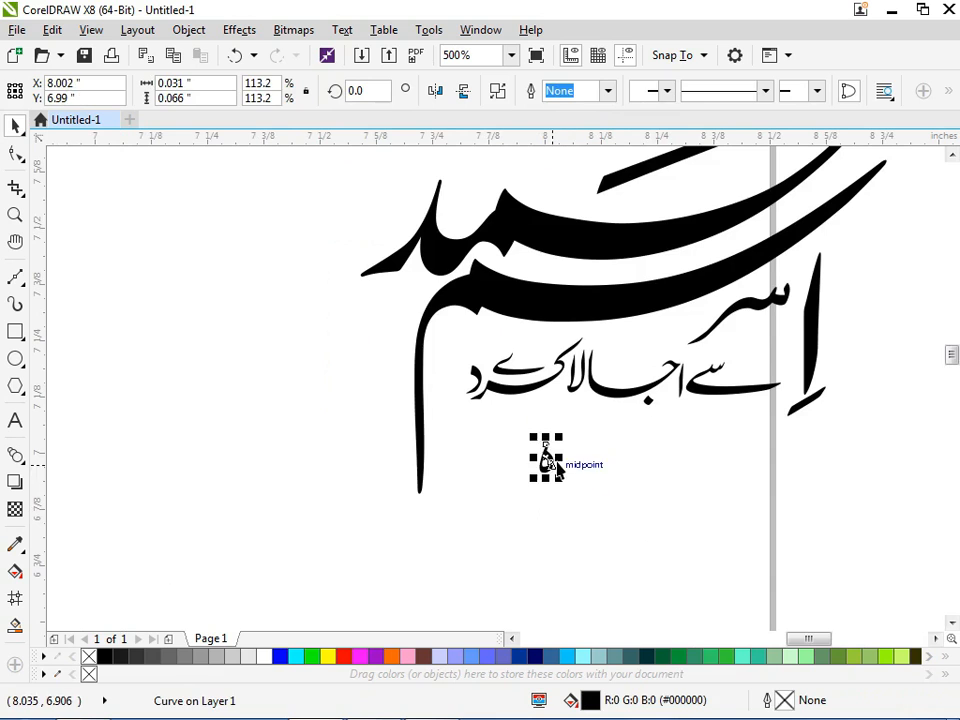
scroll(404, 287, "down", 2)
key("Escape")
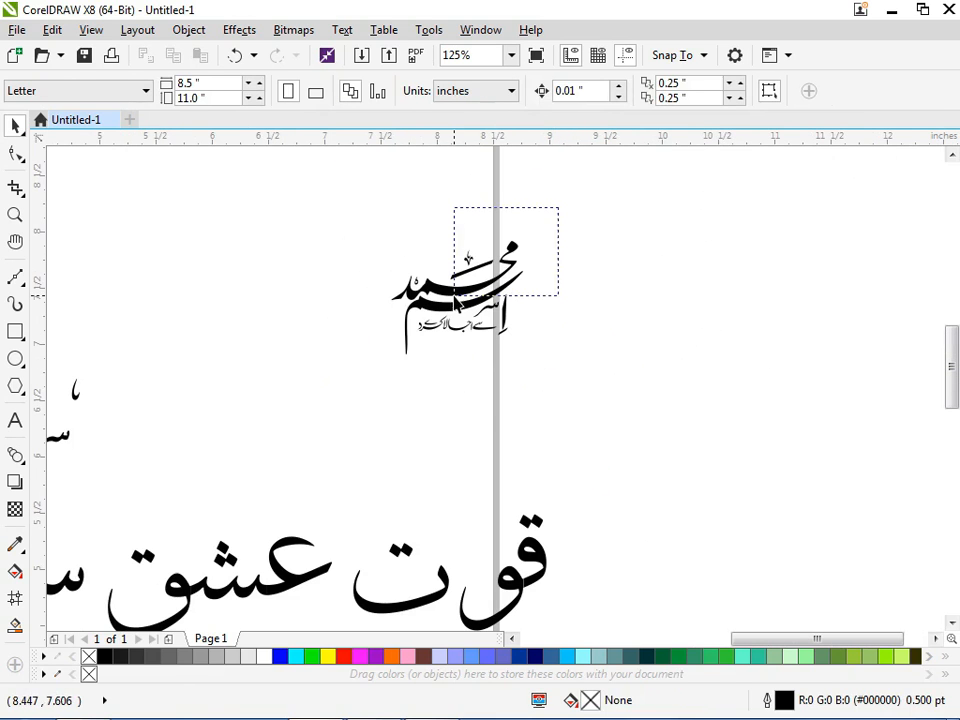
- Combine the whole محمد composition into one object, enlarge it and position it at the top of the page above the verse
left_click_drag(455, 300, 455, 297)
key("ctrl+l")
scroll(591, 386, "down", 1)
scroll(591, 386, "down", 1)
left_click_drag(540, 358, 402, 290)
left_click_drag(454, 315, 542, 311)
left_click(313, 448)
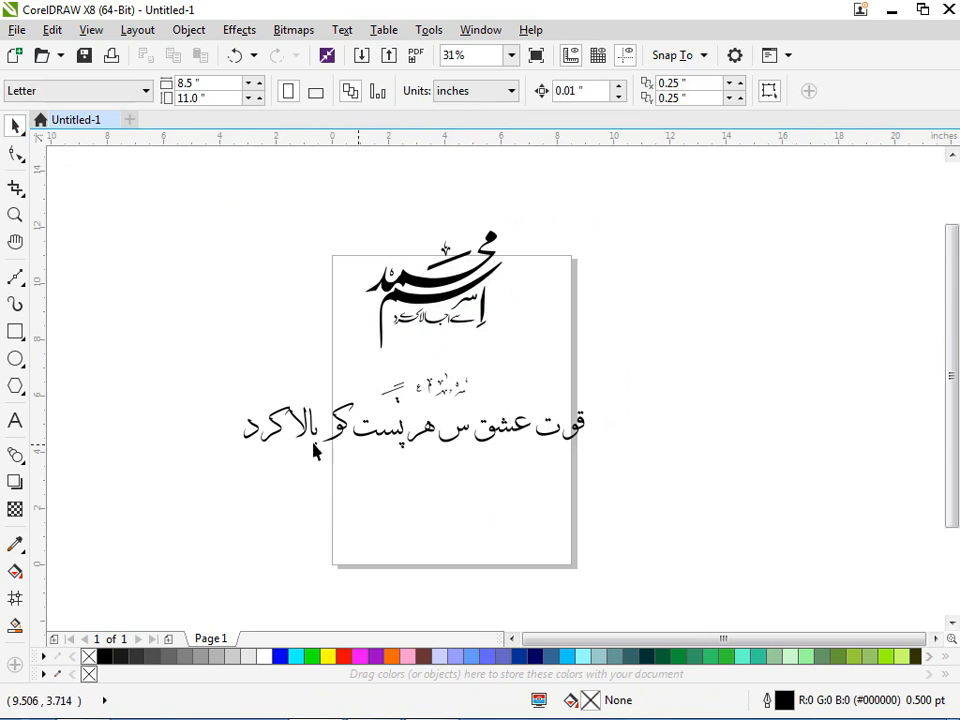